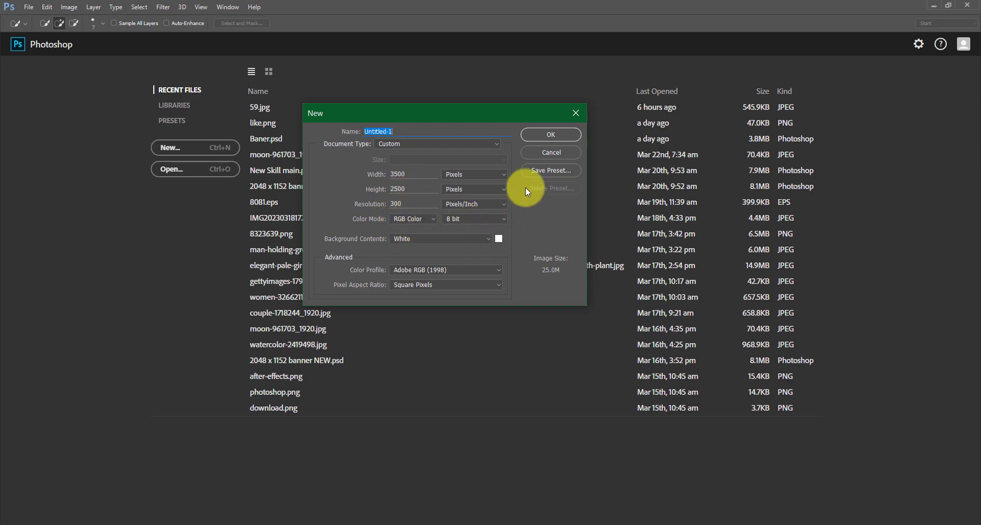
Create a 3500 x 2500 pixel, 300 ppi RGB document and scale the placed photo of the man up to fill the canvas
{"action": "left_click", "coordinate": [551, 135]}
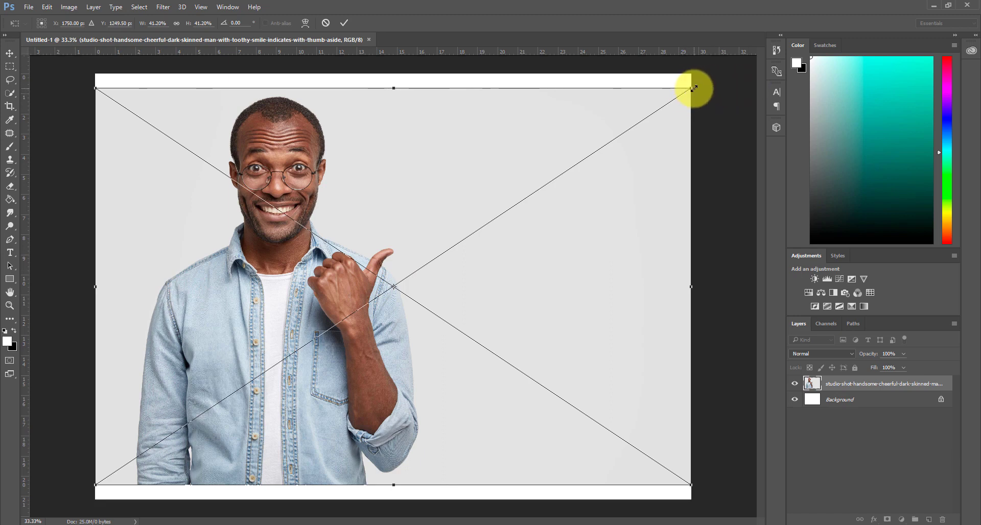
{"action": "key", "text": "alt+shift"}
{"action": "left_click_drag", "start_coordinate": [699, 84], "coordinate": [715, 75]}
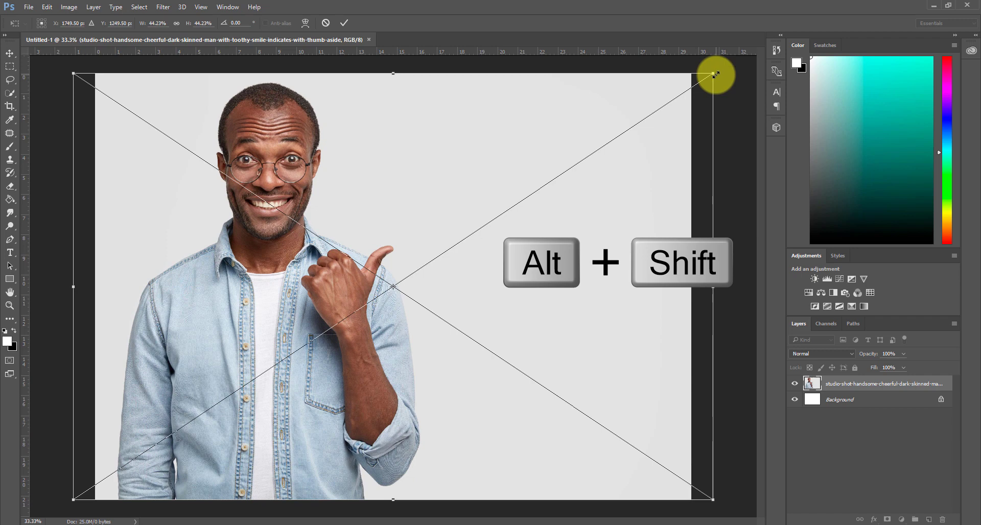
{"action": "key", "text": "Return"}
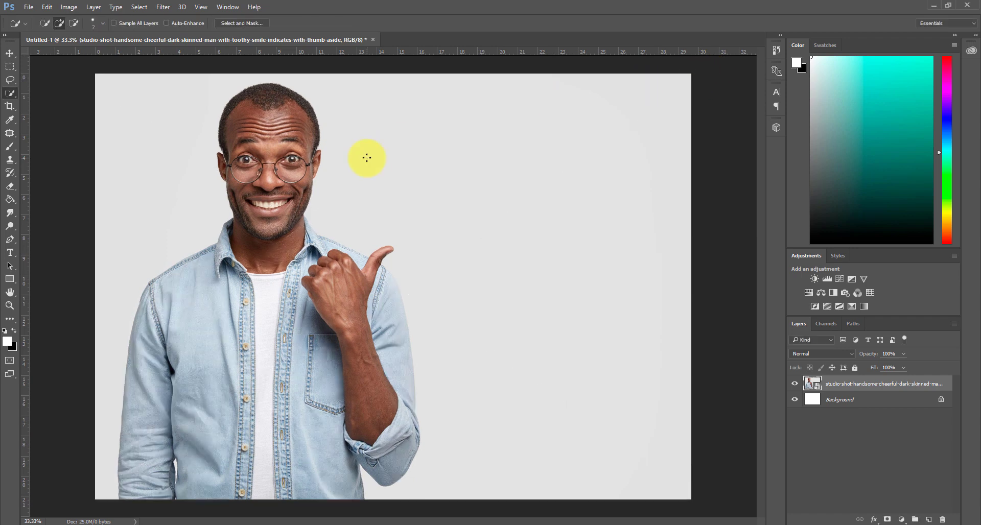
Select the whole man, including his raised thumb and arm, with the Quick Selection tool
{"action": "left_click", "coordinate": [10, 53]}
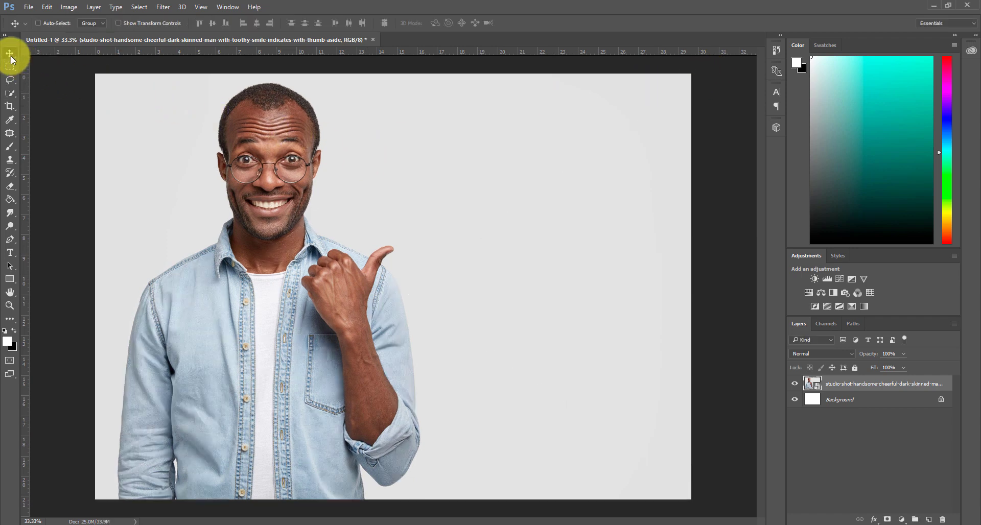
{"action": "left_click", "coordinate": [13, 98]}
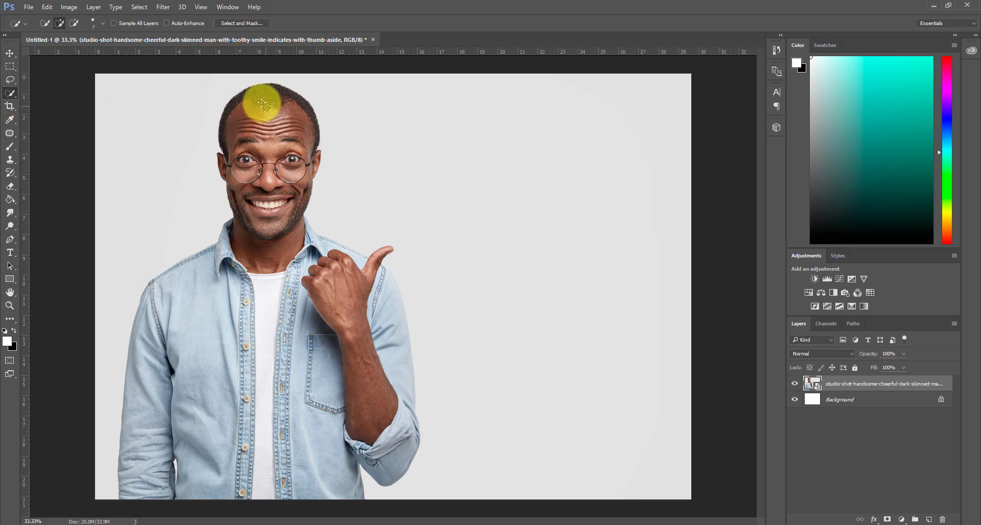
{"action": "mouse_move", "coordinate": [269, 96]}
{"action": "left_mouse_down"}
{"action": "mouse_move", "coordinate": [269, 292]}
{"action": "mouse_move", "coordinate": [250, 346]}
{"action": "mouse_move", "coordinate": [188, 391]}
{"action": "mouse_move", "coordinate": [167, 306]}
{"action": "mouse_move", "coordinate": [150, 342]}
{"action": "mouse_move", "coordinate": [156, 370]}
{"action": "mouse_move", "coordinate": [289, 255]}
{"action": "mouse_move", "coordinate": [336, 291]}
{"action": "mouse_move", "coordinate": [382, 432]}
{"action": "mouse_move", "coordinate": [401, 370]}
{"action": "mouse_move", "coordinate": [384, 297]}
{"action": "mouse_move", "coordinate": [392, 278]}
{"action": "mouse_move", "coordinate": [305, 223]}
{"action": "mouse_move", "coordinate": [365, 275]}
{"action": "left_mouse_up"}
{"action": "scroll", "coordinate": [365, 275], "scroll_direction": "up", "scroll_amount": 5}
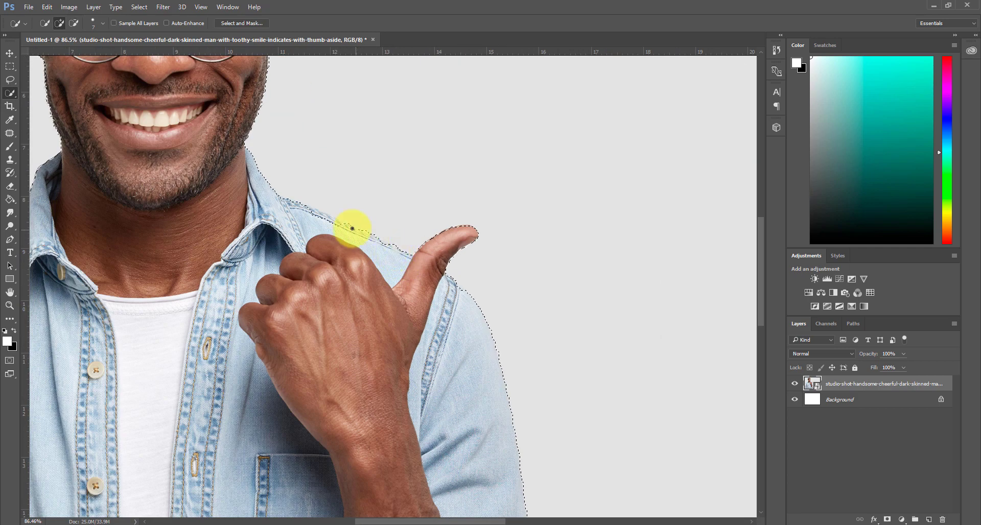
{"action": "scroll", "coordinate": [343, 470], "scroll_direction": "left", "scroll_amount": 6}
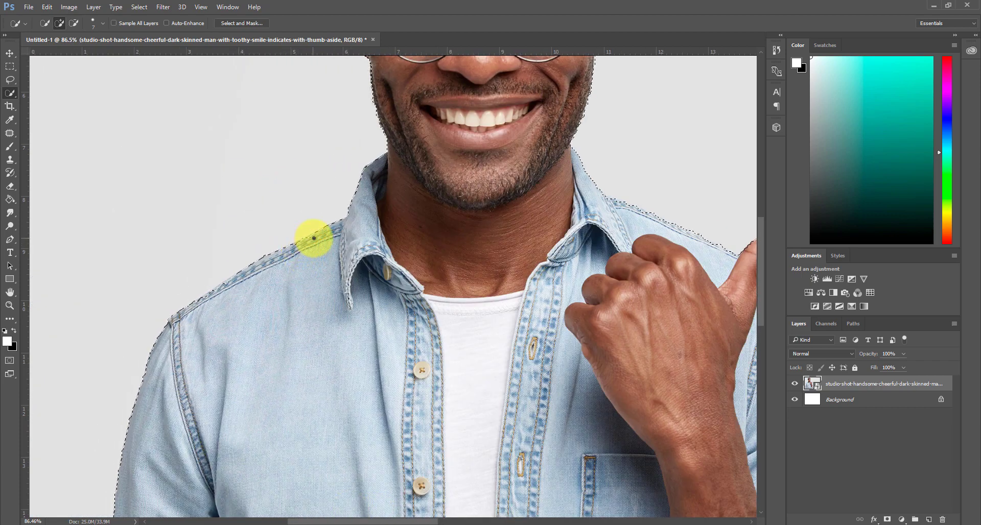
{"action": "scroll", "coordinate": [565, 340], "scroll_direction": "up", "scroll_amount": 6}
{"action": "scroll", "coordinate": [567, 337], "scroll_direction": "down", "scroll_amount": 5}
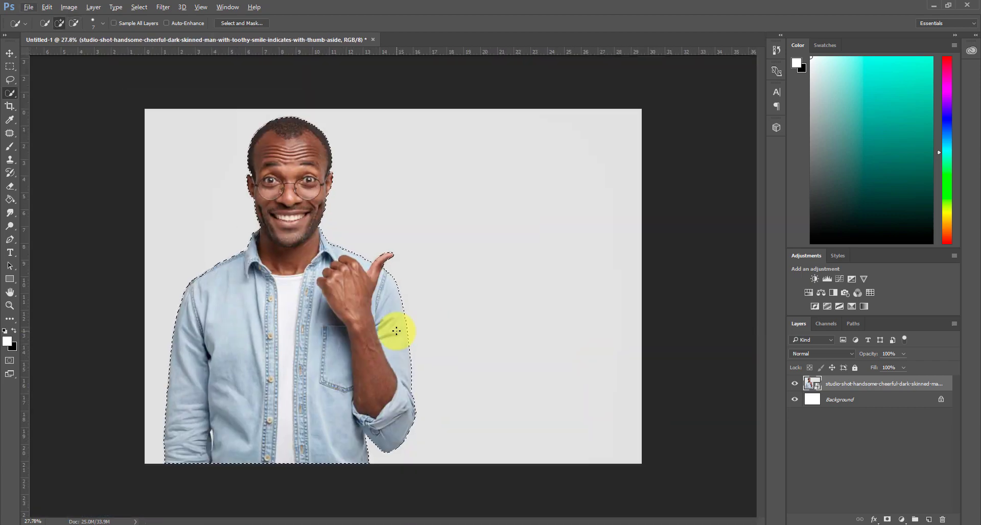
Mask the photo layer to the selected man and delete the Background layer
{"action": "key", "text": "ctrl+j"}
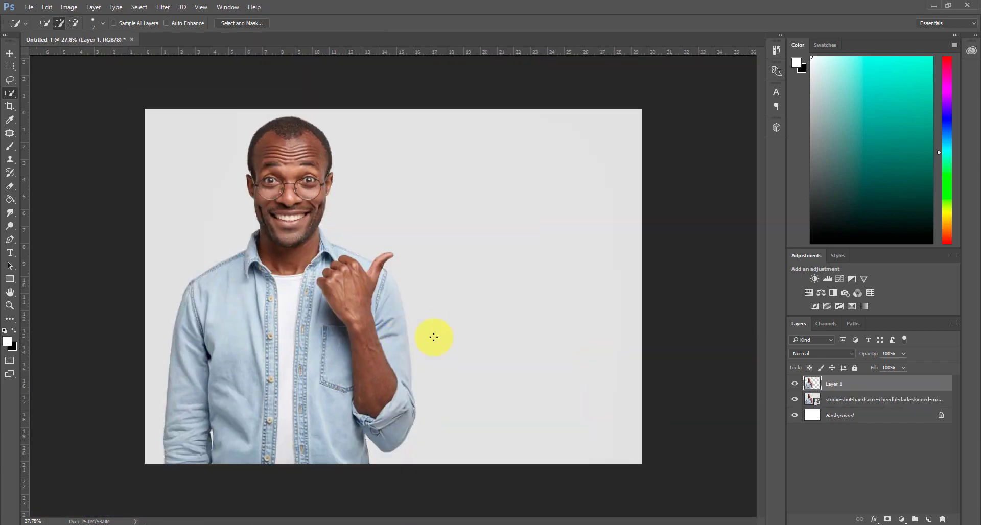
{"action": "key", "text": "ctrl+z"}
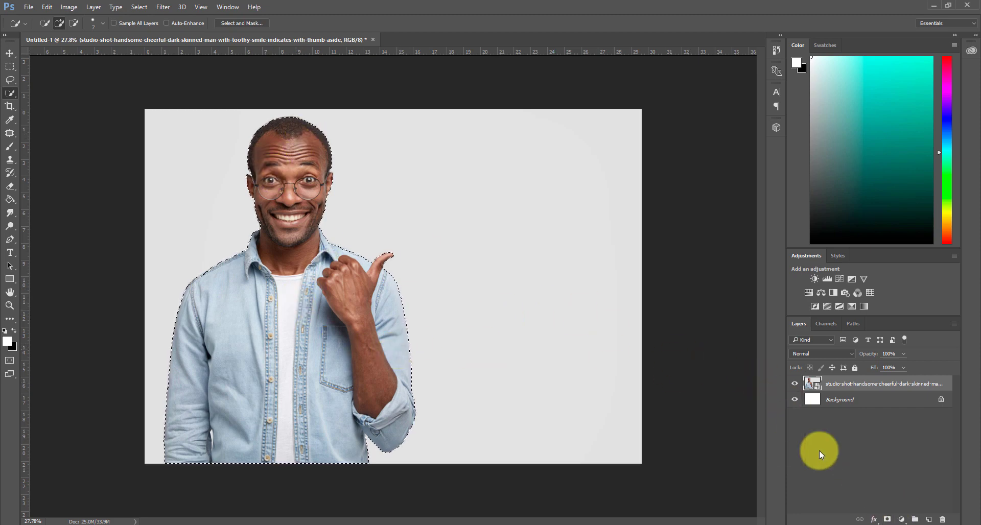
{"action": "left_click", "coordinate": [887, 519]}
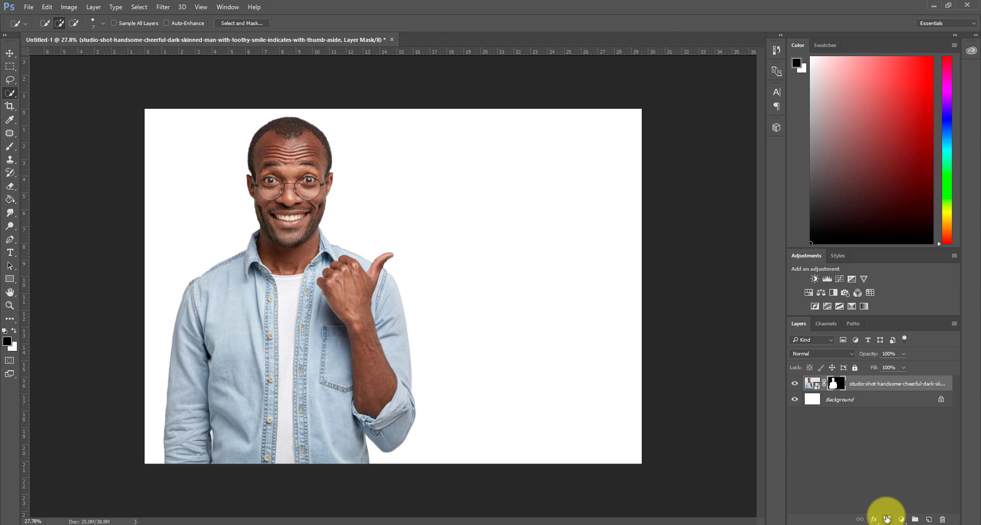
{"action": "left_click", "coordinate": [858, 400]}
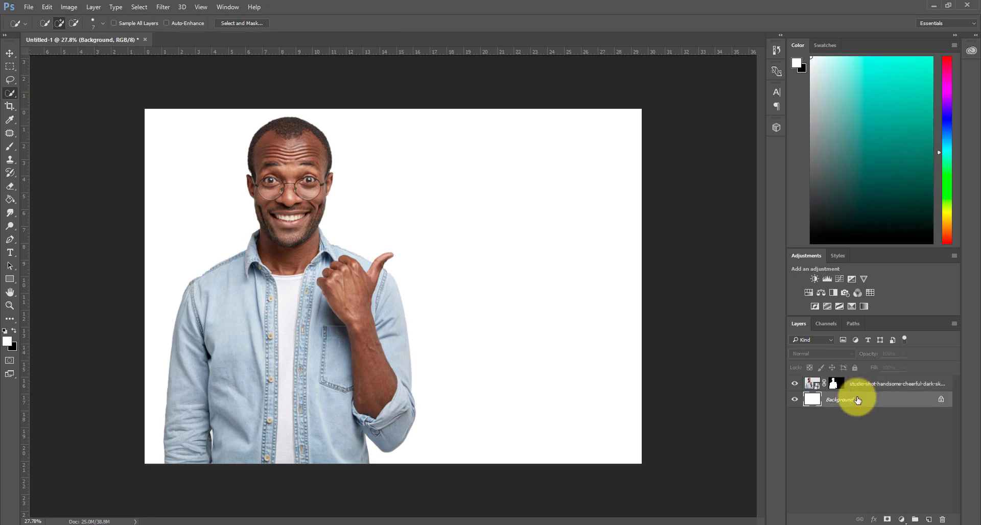
{"action": "key", "text": "Delete"}
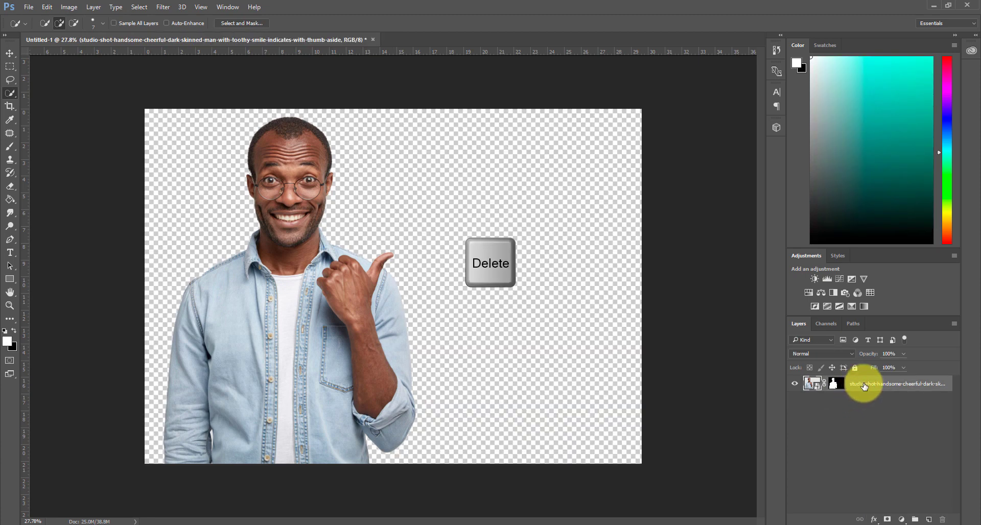
Convert the masked man layer to a smart object and move the man to the middle of the canvas
{"action": "right_click", "coordinate": [899, 384]}
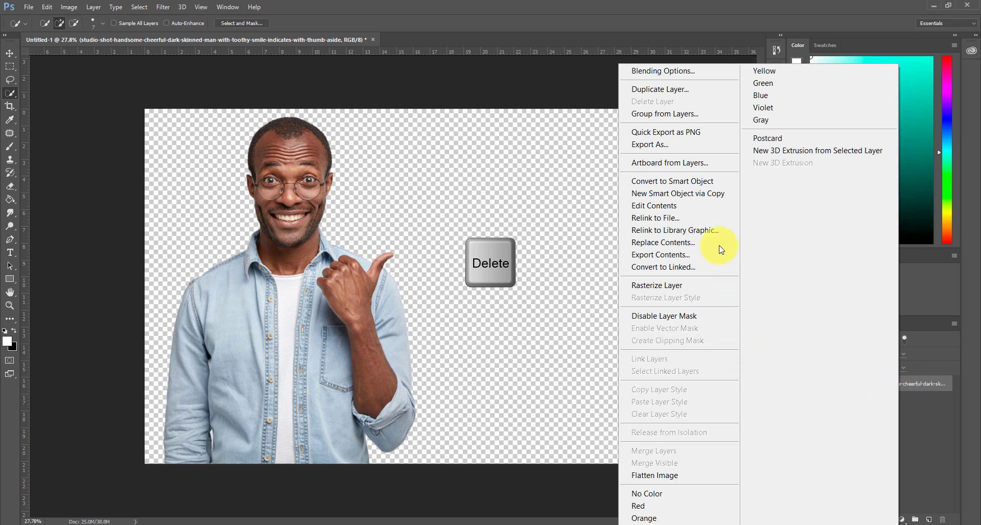
{"action": "left_click", "coordinate": [712, 185]}
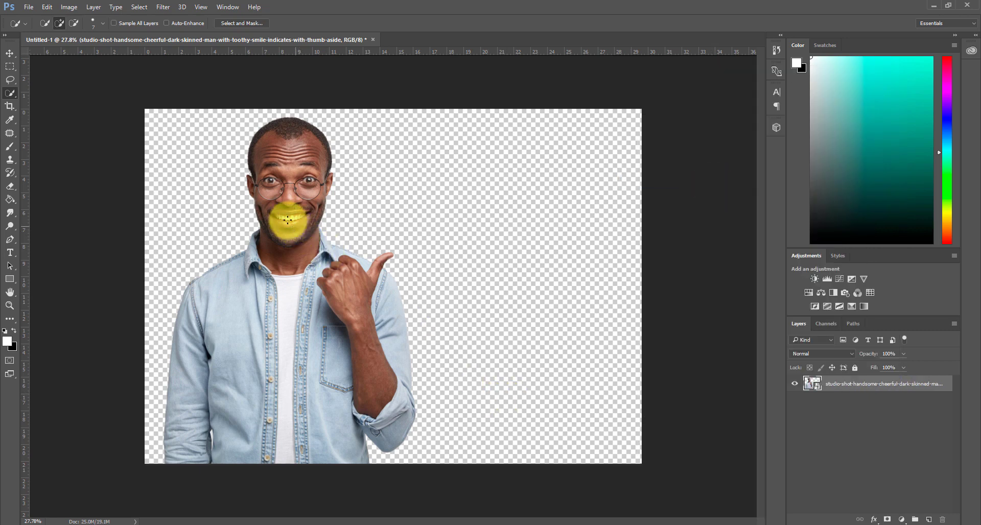
{"action": "left_click", "coordinate": [10, 54]}
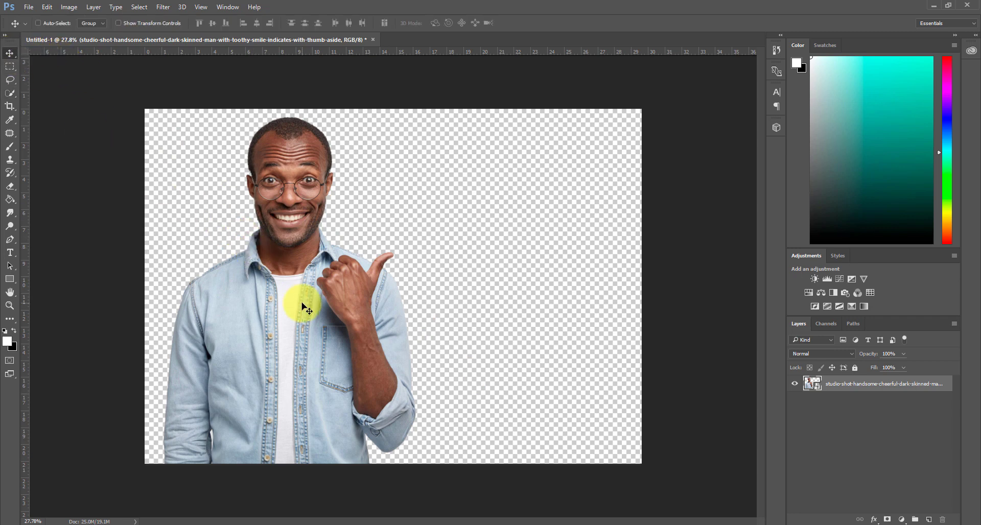
{"action": "left_click_drag", "start_coordinate": [301, 307], "coordinate": [394, 356]}
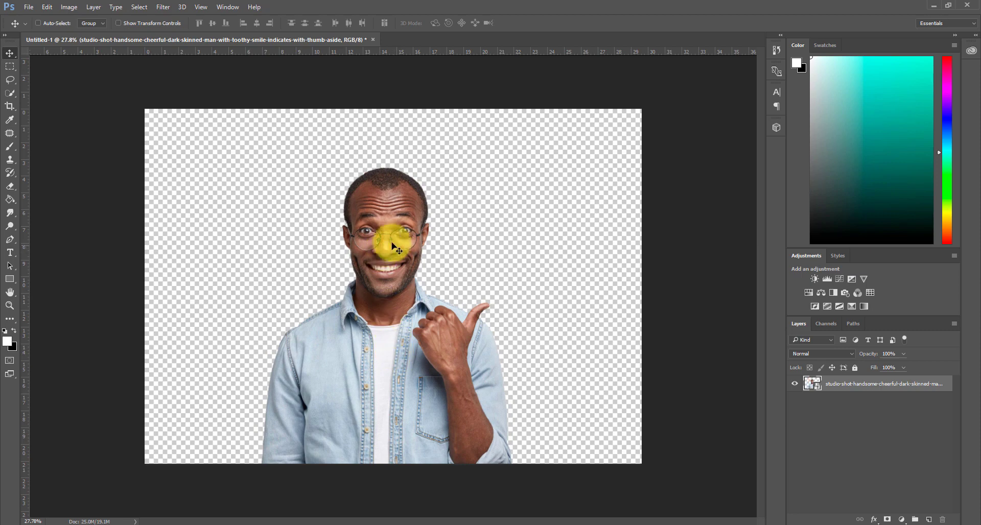
Select the man's head from the hair down to the chin with the Quick Selection tool
{"action": "scroll", "coordinate": [404, 237], "scroll_direction": "up", "scroll_amount": 3}
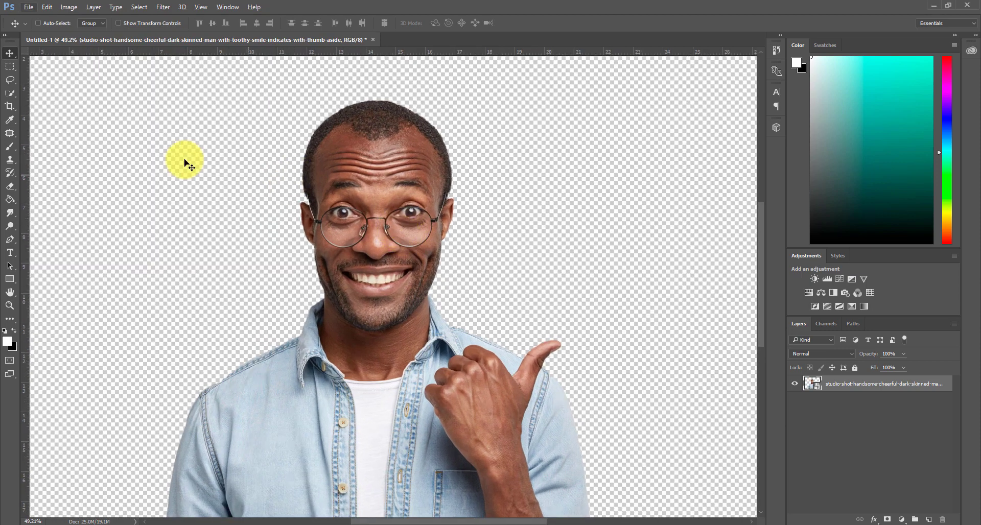
{"action": "left_click", "coordinate": [13, 91]}
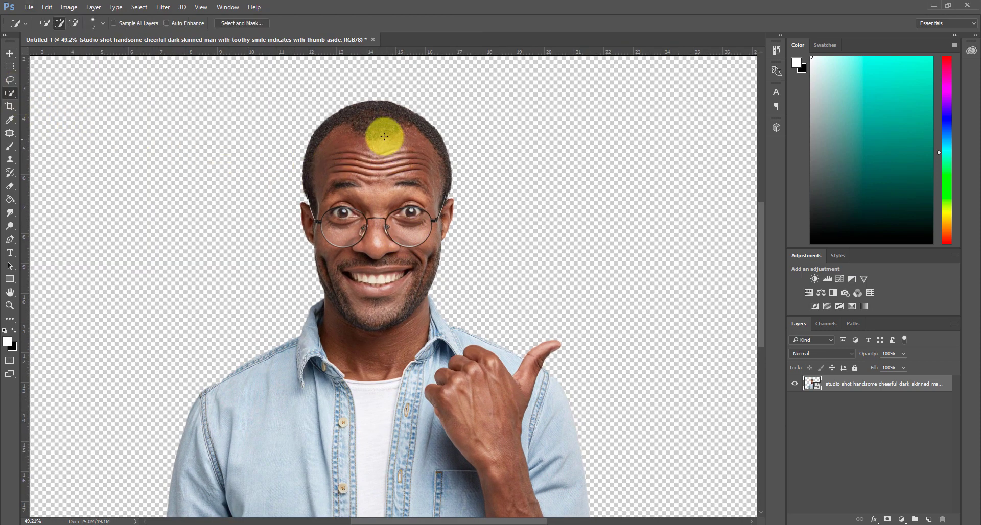
{"action": "mouse_move", "coordinate": [371, 133]}
{"action": "left_mouse_down"}
{"action": "mouse_move", "coordinate": [354, 147]}
{"action": "mouse_move", "coordinate": [377, 189]}
{"action": "mouse_move", "coordinate": [370, 377]}
{"action": "mouse_move", "coordinate": [376, 385]}
{"action": "mouse_move", "coordinate": [377, 362]}
{"action": "mouse_move", "coordinate": [405, 379]}
{"action": "mouse_move", "coordinate": [394, 346]}
{"action": "mouse_move", "coordinate": [424, 363]}
{"action": "mouse_move", "coordinate": [412, 334]}
{"action": "mouse_move", "coordinate": [407, 375]}
{"action": "mouse_move", "coordinate": [384, 350]}
{"action": "mouse_move", "coordinate": [358, 341]}
{"action": "mouse_move", "coordinate": [401, 382]}
{"action": "mouse_move", "coordinate": [381, 384]}
{"action": "mouse_move", "coordinate": [405, 349]}
{"action": "mouse_move", "coordinate": [435, 349]}
{"action": "mouse_move", "coordinate": [376, 377]}
{"action": "mouse_move", "coordinate": [341, 378]}
{"action": "mouse_move", "coordinate": [338, 354]}
{"action": "mouse_move", "coordinate": [376, 277]}
{"action": "mouse_move", "coordinate": [375, 309]}
{"action": "left_mouse_up"}
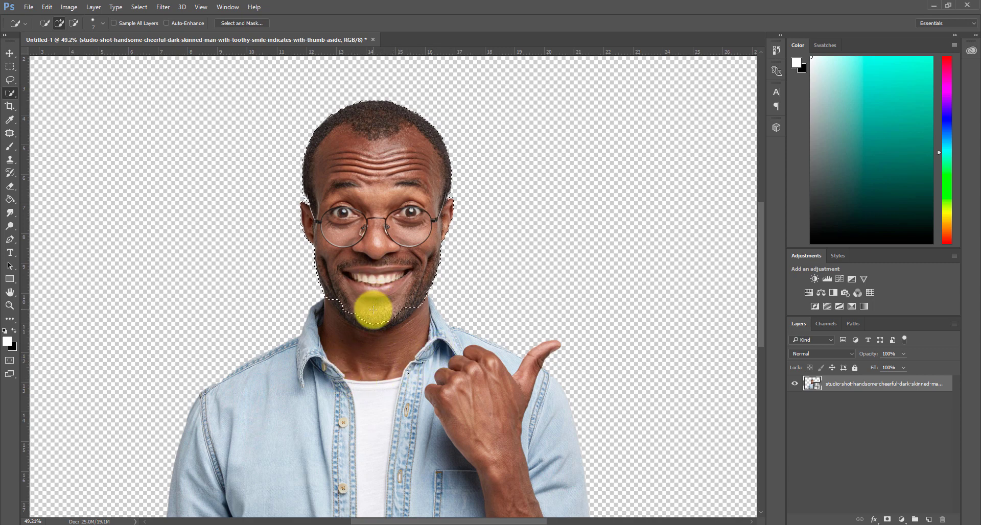
Refine the head selection along the jawline to exclude the neck and collar, and copy the head to a new layer
{"action": "scroll", "coordinate": [349, 301], "scroll_direction": "up", "scroll_amount": 3}
{"action": "scroll", "coordinate": [350, 305], "scroll_direction": "up", "scroll_amount": 2}
{"action": "mouse_move", "coordinate": [313, 296]}
{"action": "left_mouse_down"}
{"action": "mouse_move", "coordinate": [349, 338]}
{"action": "mouse_move", "coordinate": [390, 362]}
{"action": "mouse_move", "coordinate": [386, 340]}
{"action": "mouse_move", "coordinate": [416, 360]}
{"action": "mouse_move", "coordinate": [469, 336]}
{"action": "mouse_move", "coordinate": [355, 374]}
{"action": "left_mouse_up"}
{"action": "left_click", "coordinate": [73, 24]}
{"action": "mouse_move", "coordinate": [315, 418]}
{"action": "left_mouse_down"}
{"action": "mouse_move", "coordinate": [277, 317]}
{"action": "mouse_move", "coordinate": [282, 327]}
{"action": "mouse_move", "coordinate": [309, 321]}
{"action": "mouse_move", "coordinate": [293, 291]}
{"action": "left_mouse_up"}
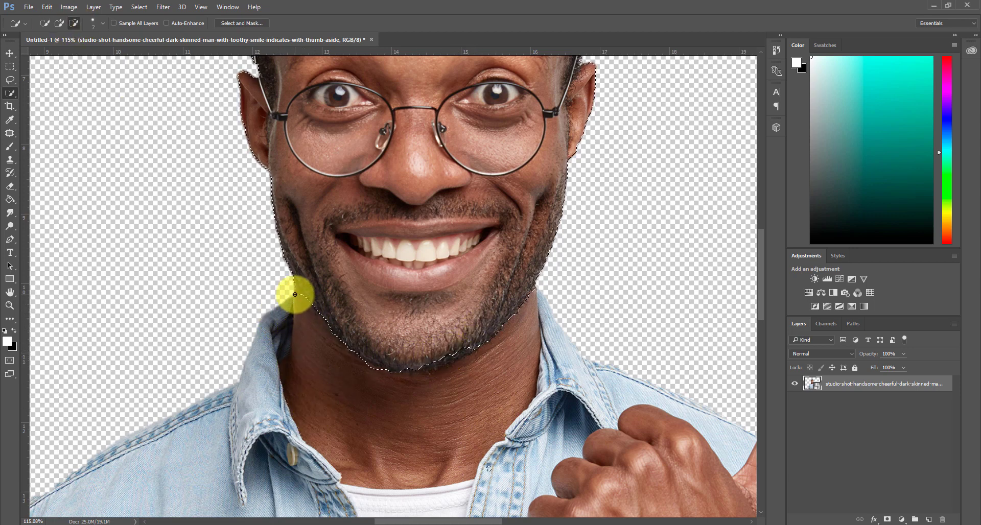
{"action": "left_click", "coordinate": [59, 23]}
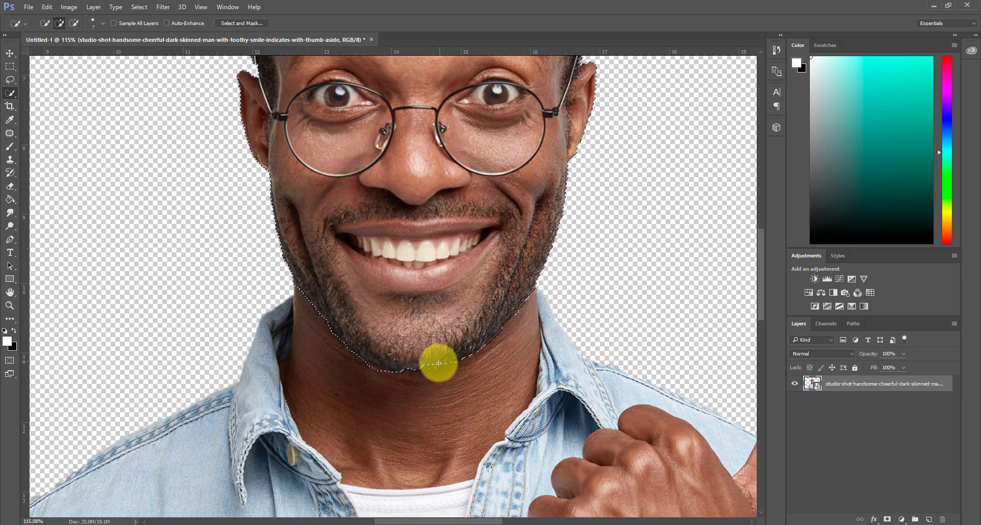
{"action": "scroll", "coordinate": [455, 346], "scroll_direction": "down", "scroll_amount": 5}
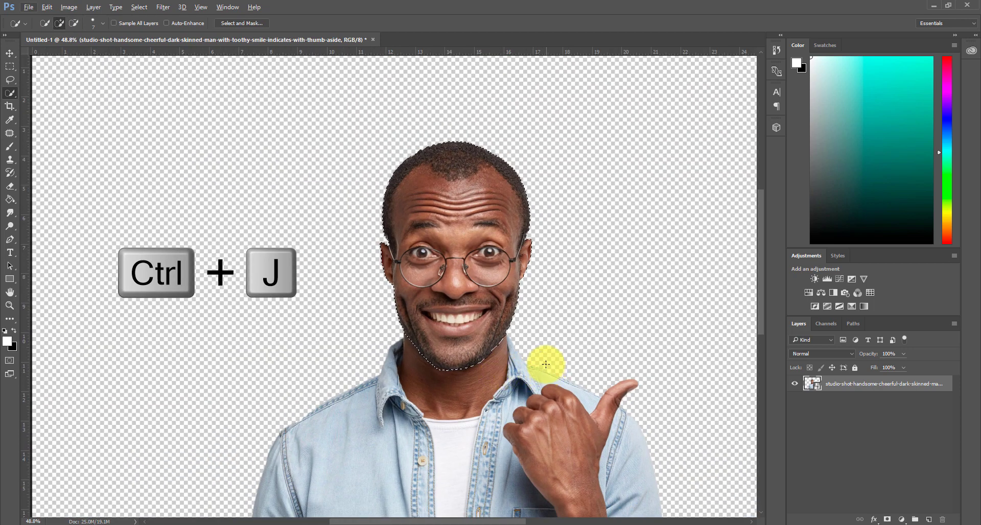
{"action": "key", "text": "ctrl+j"}
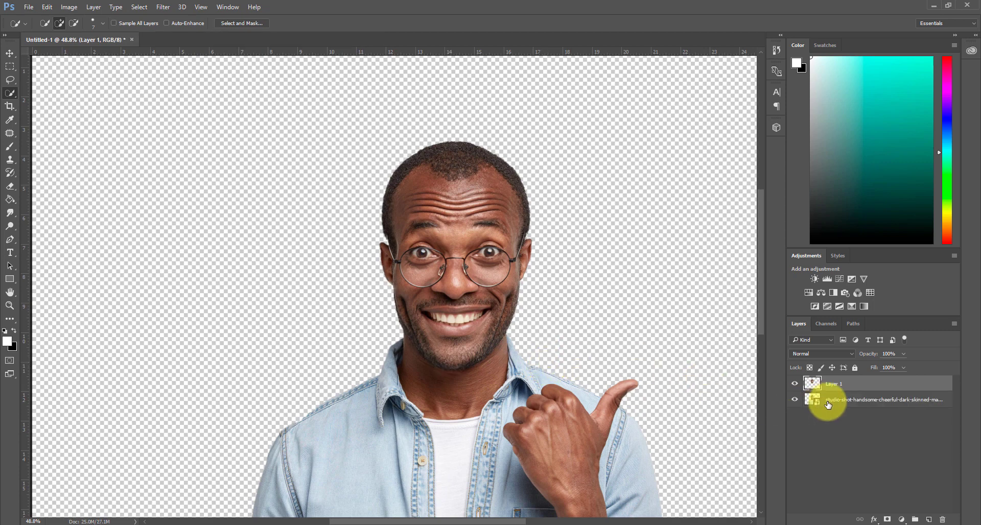
Scale the full-body smart object down to about 78% and position it so the collar and neck sit under the chin
{"action": "left_click", "coordinate": [836, 406]}
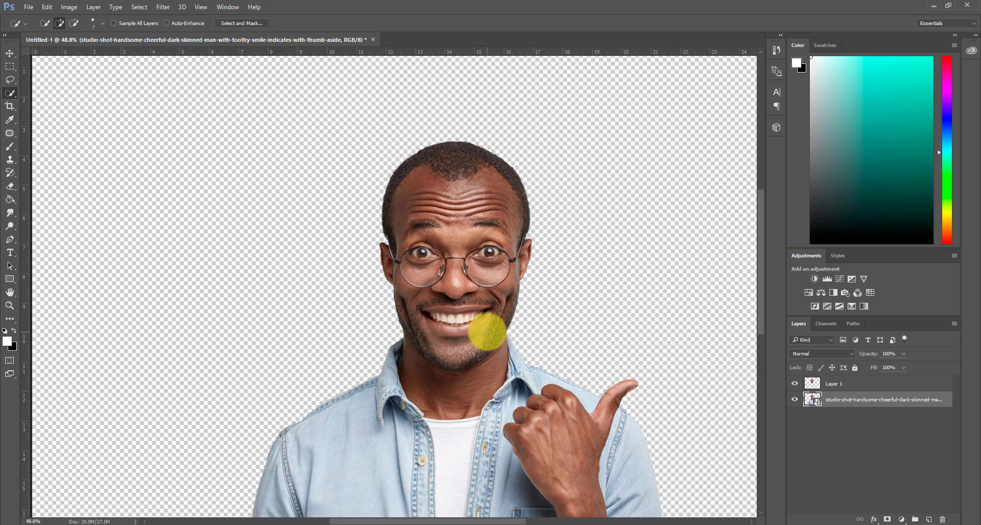
{"action": "key", "text": "ctrl+t"}
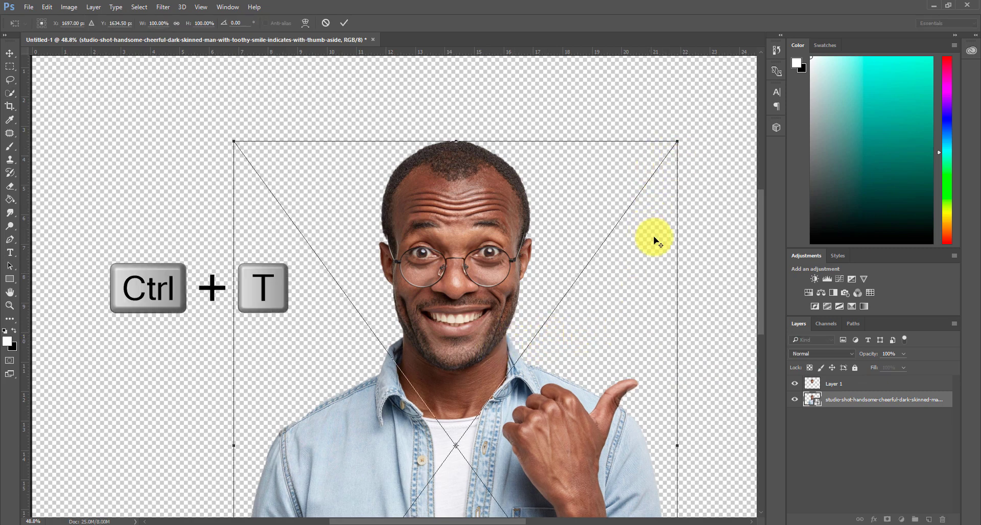
{"action": "key", "text": "ctrl+minus"}
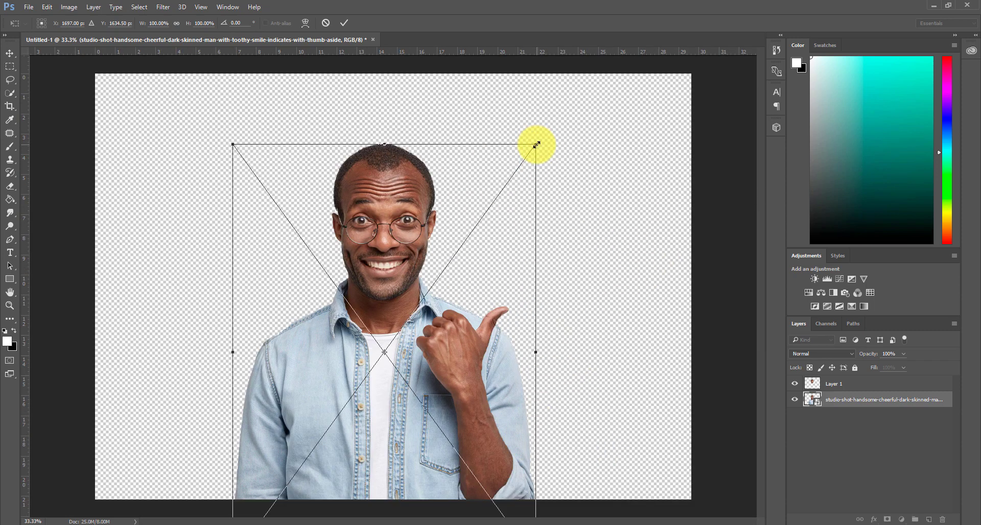
{"action": "left_click_drag", "start_coordinate": [536, 144], "coordinate": [497, 198]}
{"action": "left_click_drag", "start_coordinate": [449, 287], "coordinate": [467, 261]}
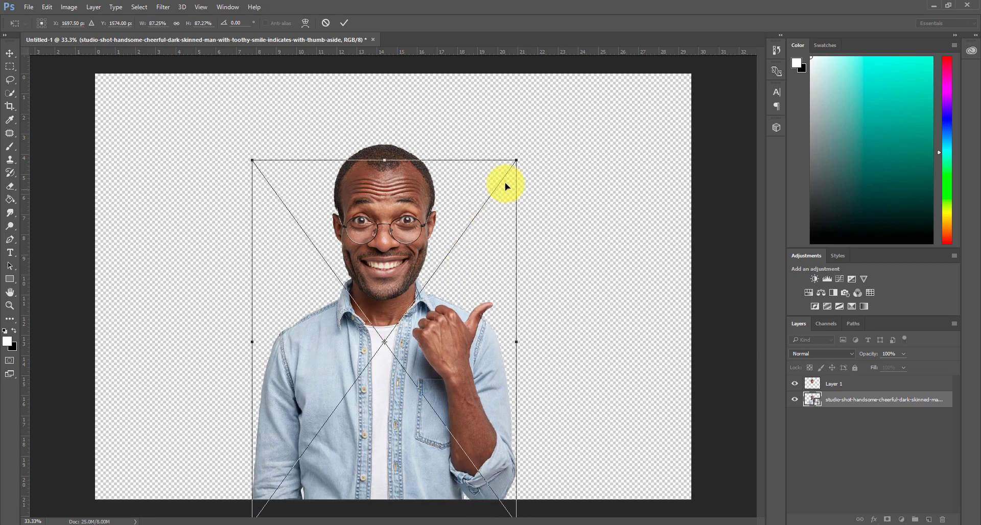
{"action": "left_click_drag", "start_coordinate": [516, 162], "coordinate": [495, 191]}
{"action": "left_click_drag", "start_coordinate": [482, 268], "coordinate": [489, 274]}
{"action": "left_click_drag", "start_coordinate": [505, 179], "coordinate": [503, 188]}
{"action": "left_click_drag", "start_coordinate": [465, 290], "coordinate": [468, 280]}
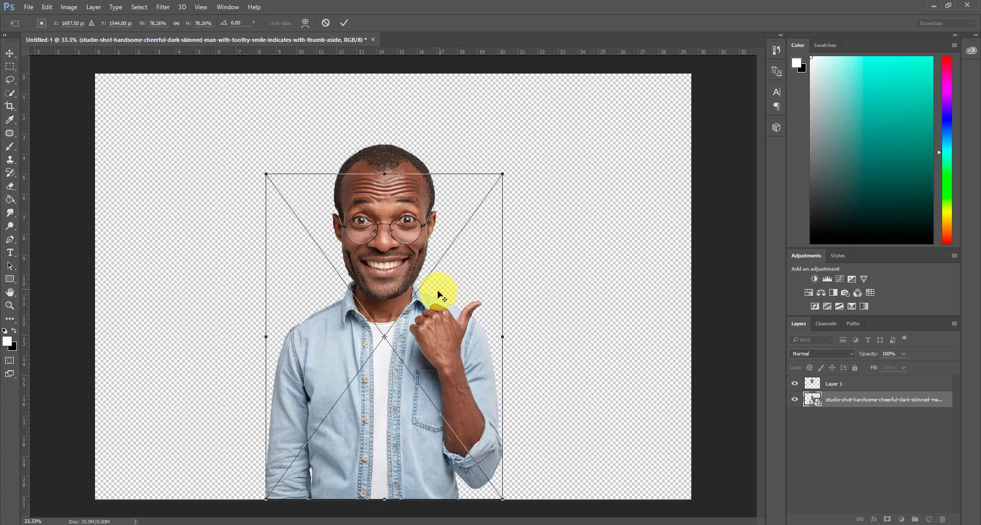
{"action": "scroll", "coordinate": [438, 289], "scroll_direction": "up", "scroll_amount": 2}
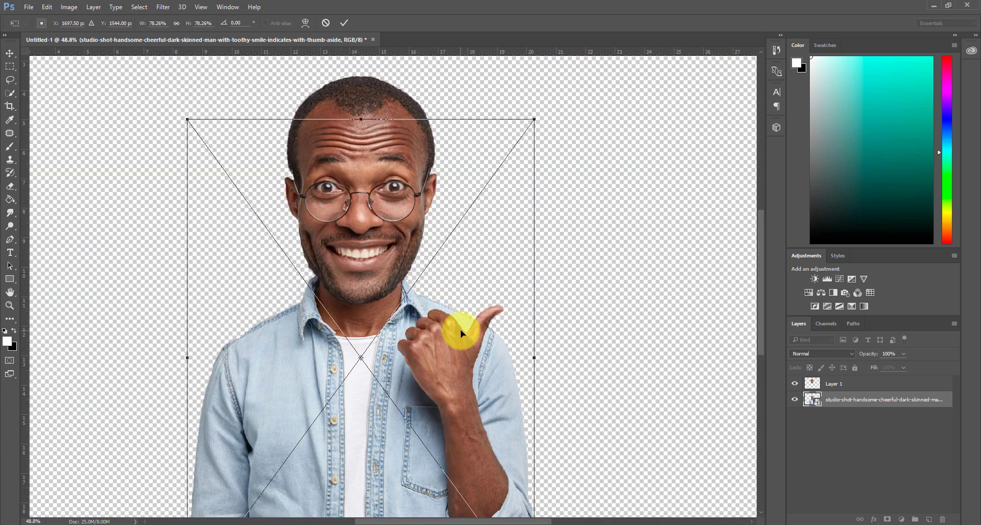
{"action": "left_click_drag", "start_coordinate": [464, 335], "coordinate": [448, 332]}
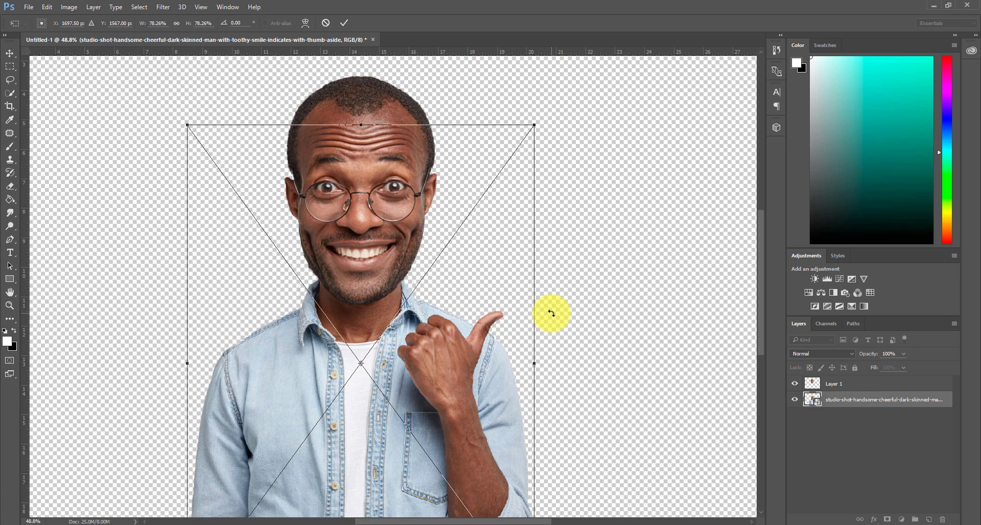
{"action": "key", "text": "Return"}
Examine the jawline and collar where the large head overlaps the smaller body
{"action": "key", "text": "w"}
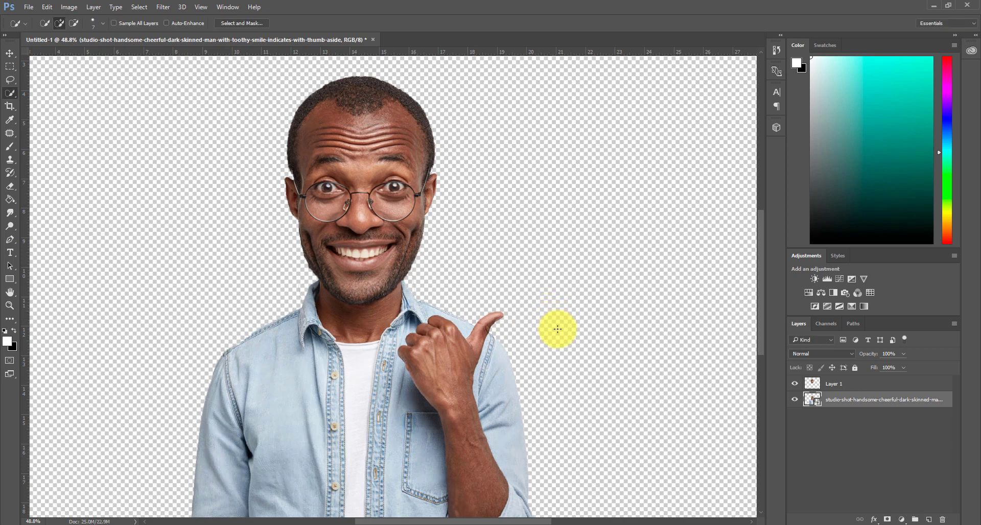
{"action": "scroll", "coordinate": [557, 329], "scroll_direction": "down", "scroll_amount": 3}
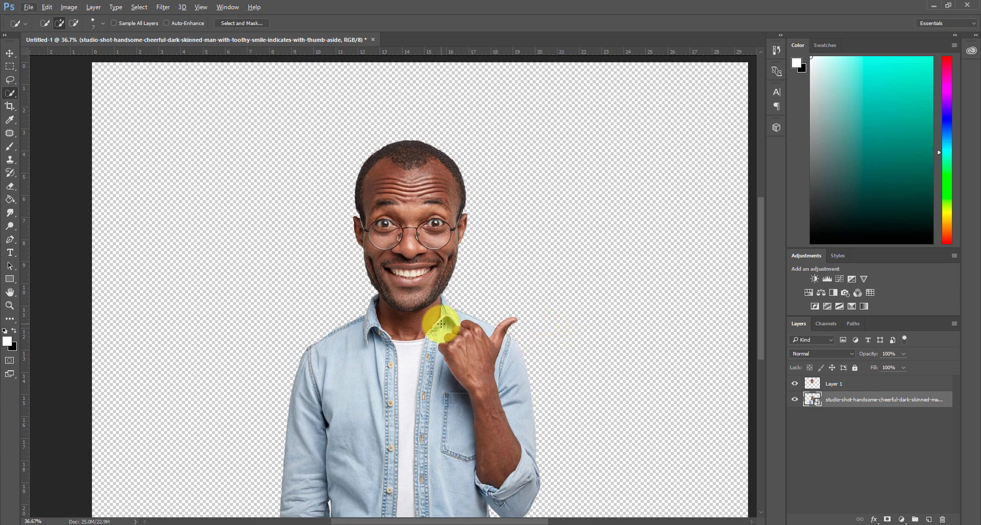
{"action": "scroll", "coordinate": [376, 284], "scroll_direction": "up", "scroll_amount": 5}
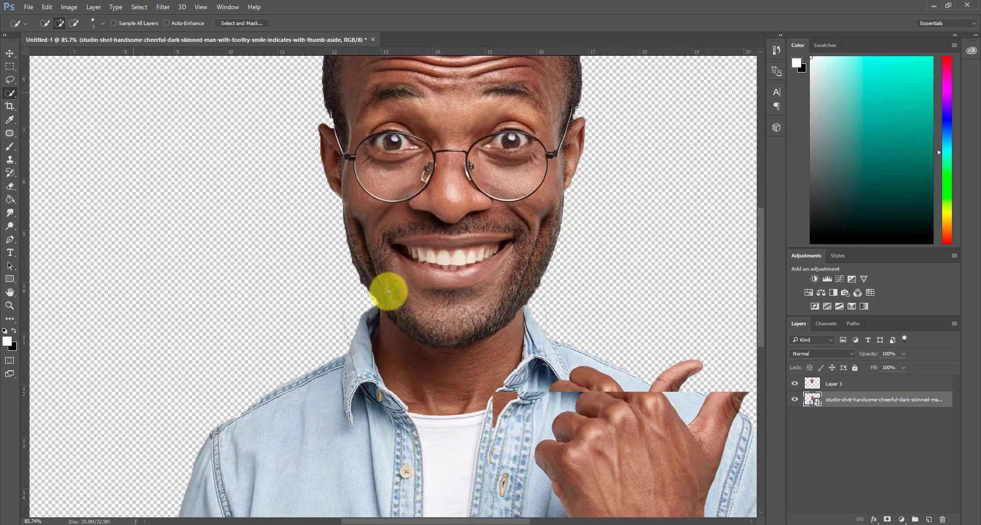
{"action": "scroll", "coordinate": [394, 295], "scroll_direction": "up", "scroll_amount": 2}
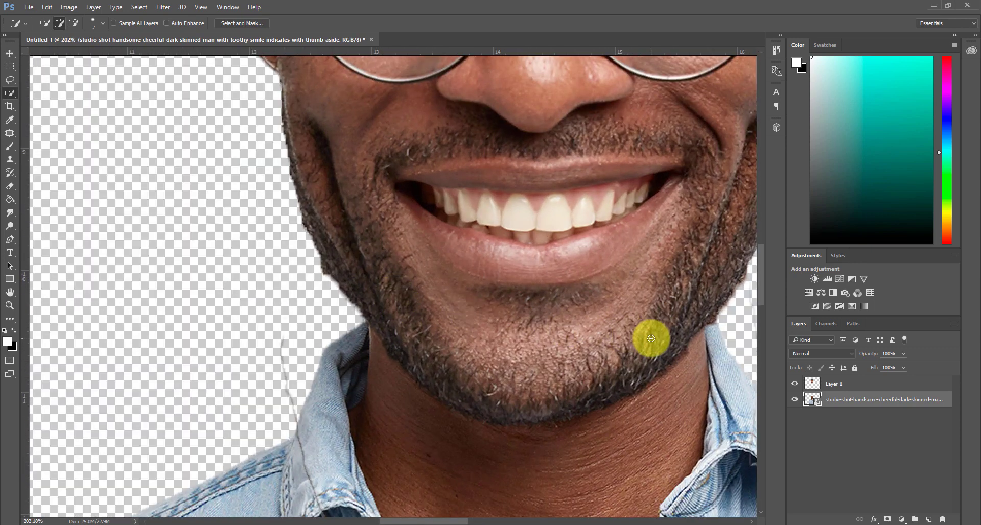
Erase the stray outline beside the collar on the head layer, Layer 1, with the Eraser tool
{"action": "left_click", "coordinate": [839, 390]}
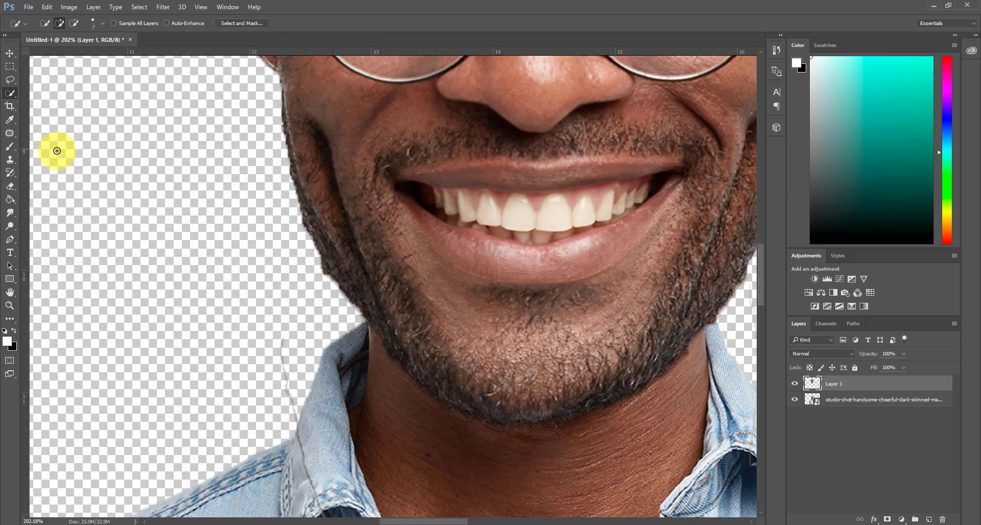
{"action": "left_click", "coordinate": [9, 188]}
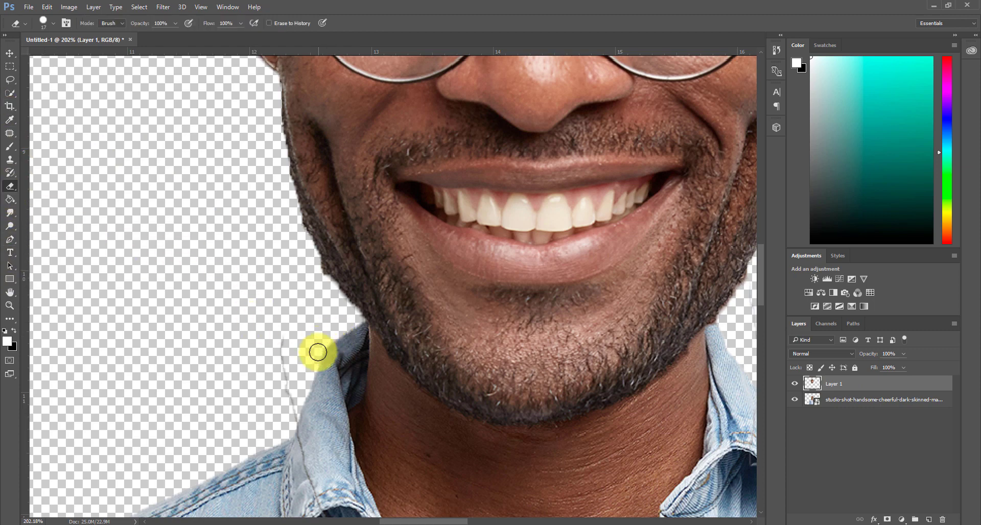
{"action": "mouse_move", "coordinate": [317, 353]}
{"action": "left_mouse_down"}
{"action": "mouse_move", "coordinate": [286, 334]}
{"action": "mouse_move", "coordinate": [289, 411]}
{"action": "left_mouse_up"}
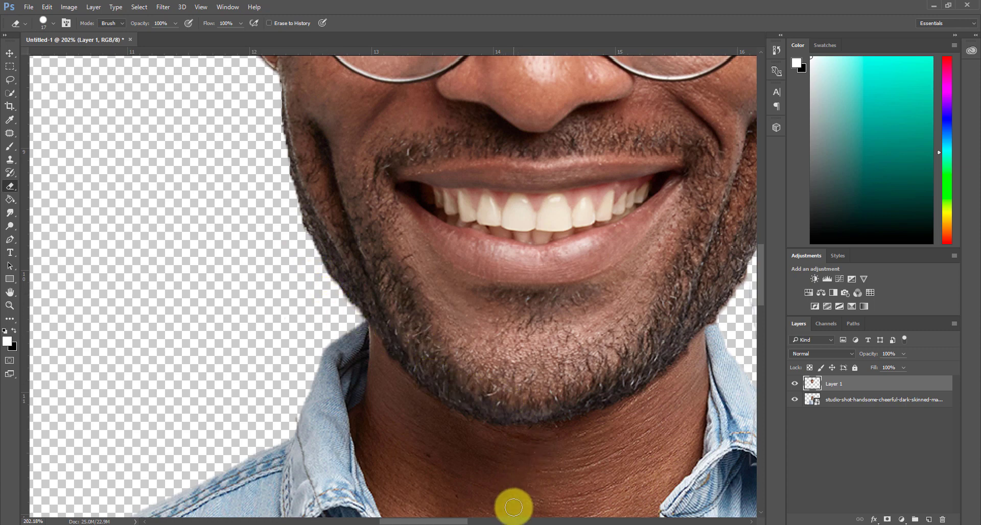
{"action": "left_click_drag", "start_coordinate": [462, 522], "coordinate": [491, 521]}
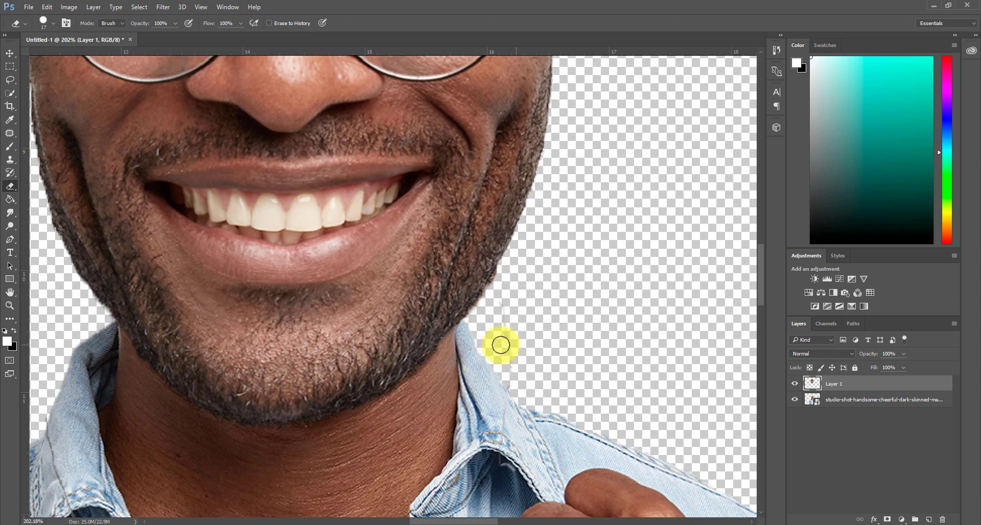
Rotate the head layer by about 3.24° clockwise and scale it proportionally to about 103.75%
{"action": "scroll", "coordinate": [490, 348], "scroll_direction": "down", "scroll_amount": 5}
{"action": "scroll", "coordinate": [604, 365], "scroll_direction": "down", "scroll_amount": 3}
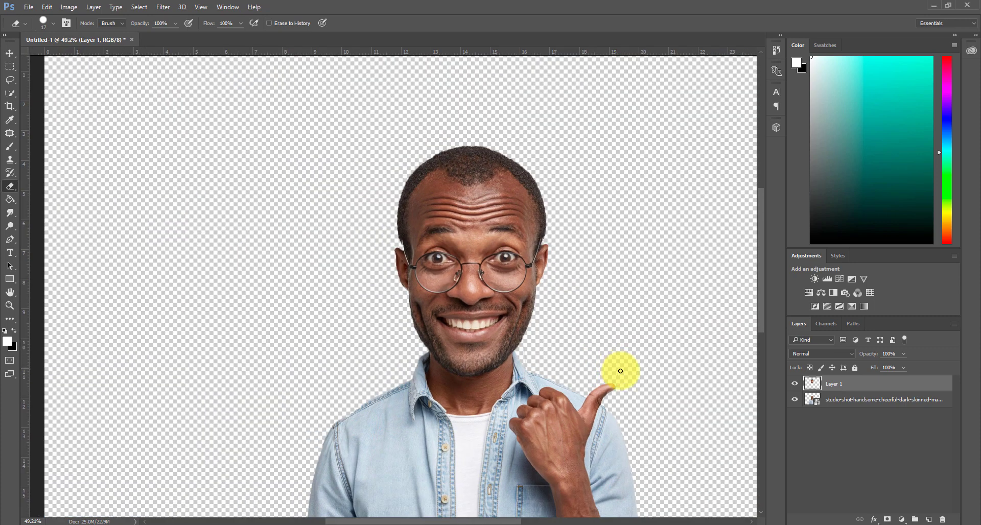
{"action": "key", "text": "ctrl+t"}
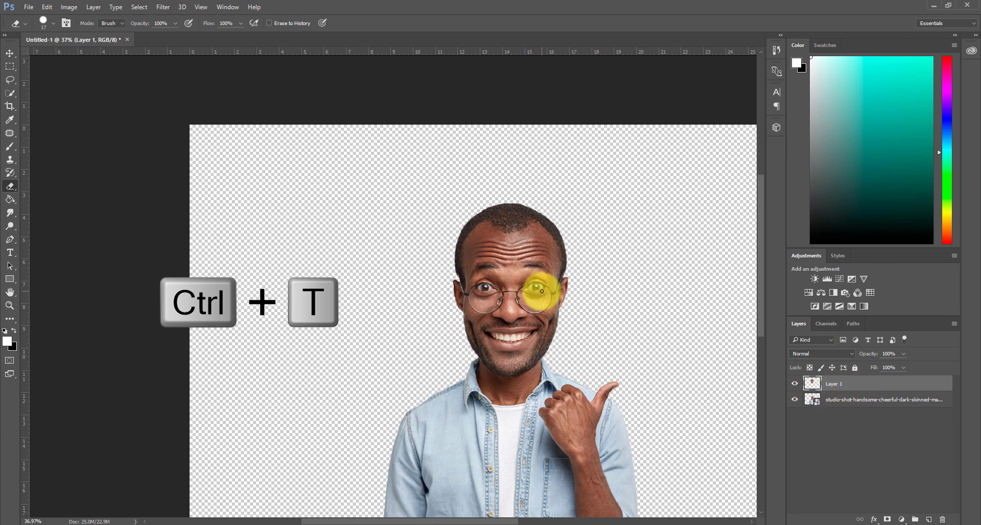
{"action": "key", "text": "ctrl+t"}
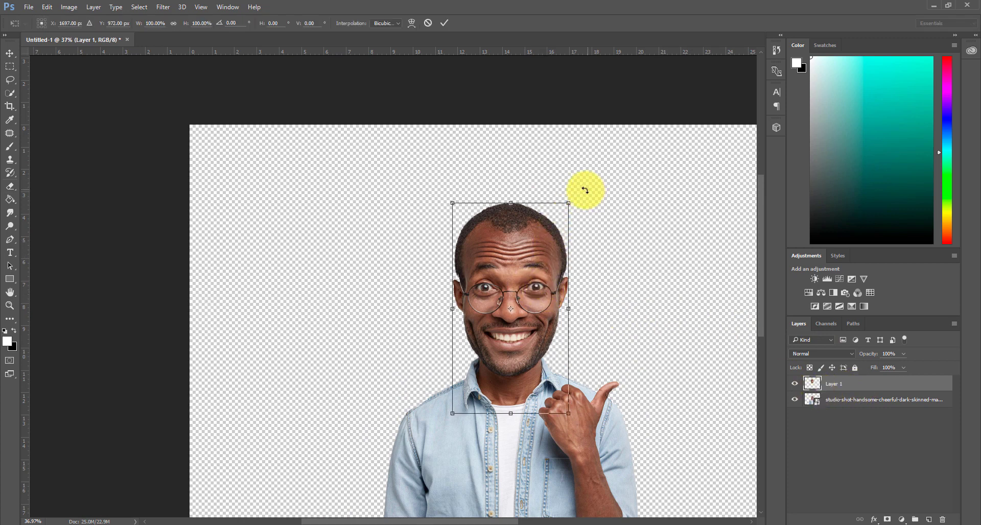
{"action": "left_click_drag", "start_coordinate": [577, 197], "coordinate": [584, 201]}
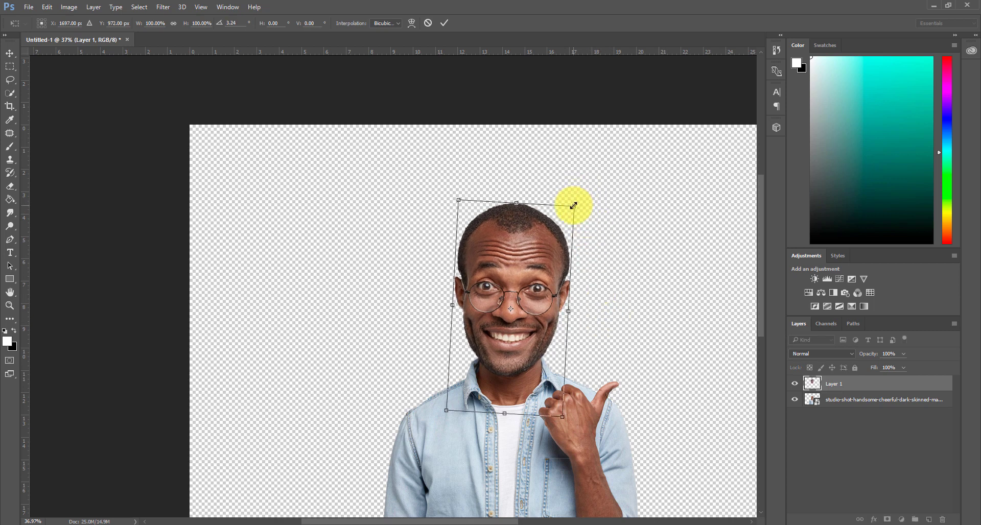
{"action": "left_click_drag", "start_coordinate": [573, 205], "coordinate": [579, 199]}
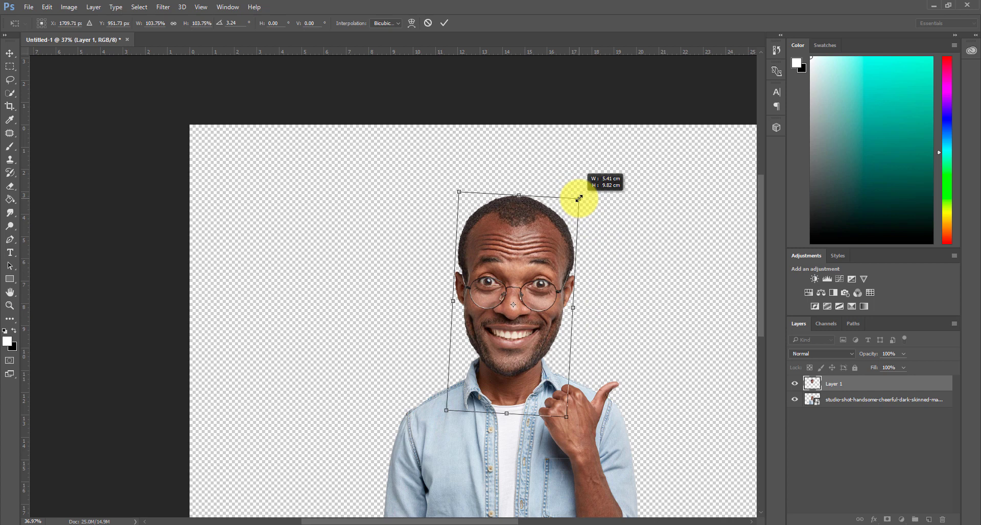
{"action": "key", "text": "Return"}
{"action": "key", "text": "e"}
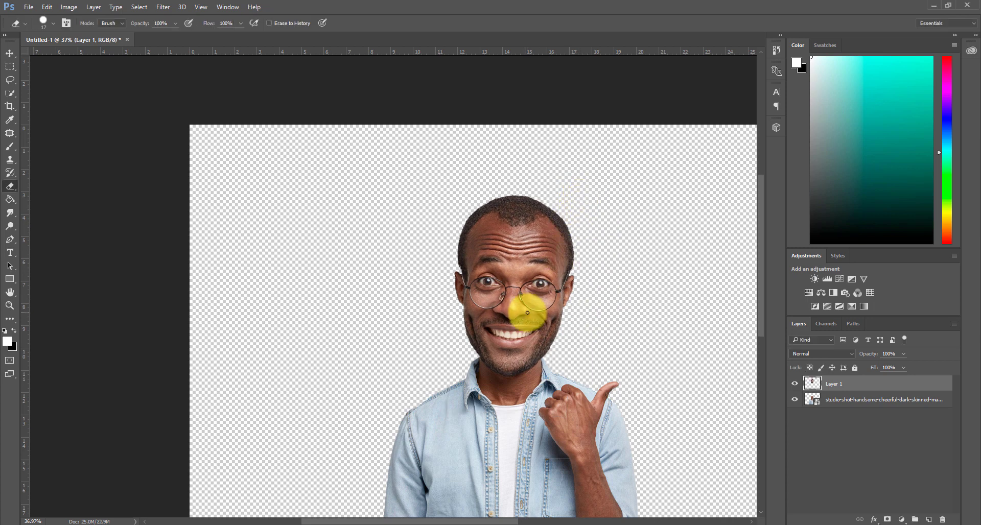
Combine the head layer and the body layer into a single smart object
{"action": "left_click", "coordinate": [873, 402], "text": "ctrl"}
{"action": "right_click", "coordinate": [873, 403]}
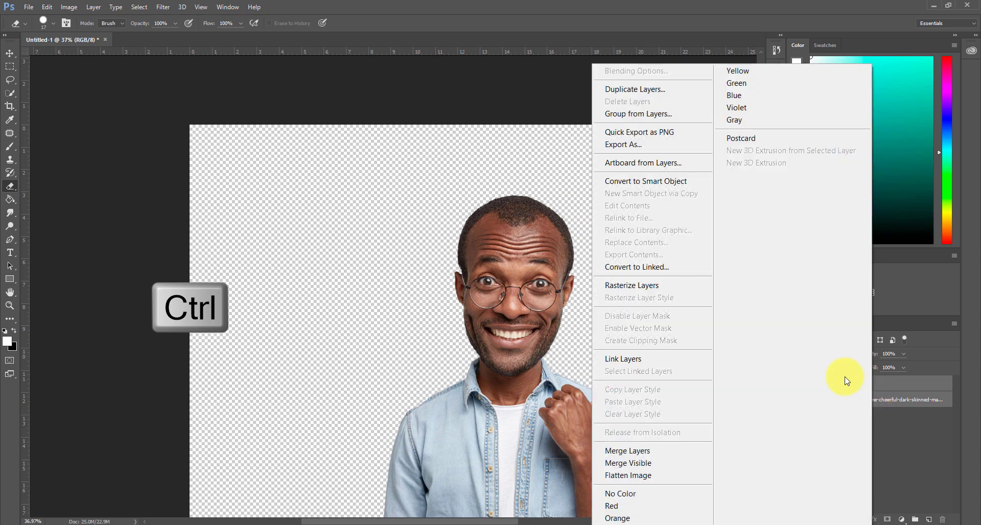
{"action": "left_click", "coordinate": [688, 183]}
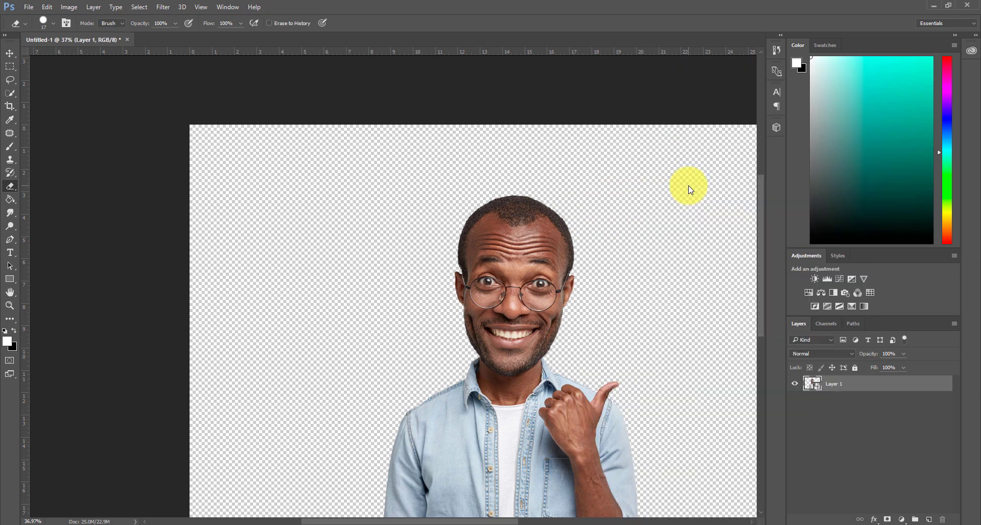
Open the Liquify filter on the combined smart object and use the Face tool with Face #1 selected
{"action": "left_click_drag", "start_coordinate": [760, 284], "coordinate": [762, 315]}
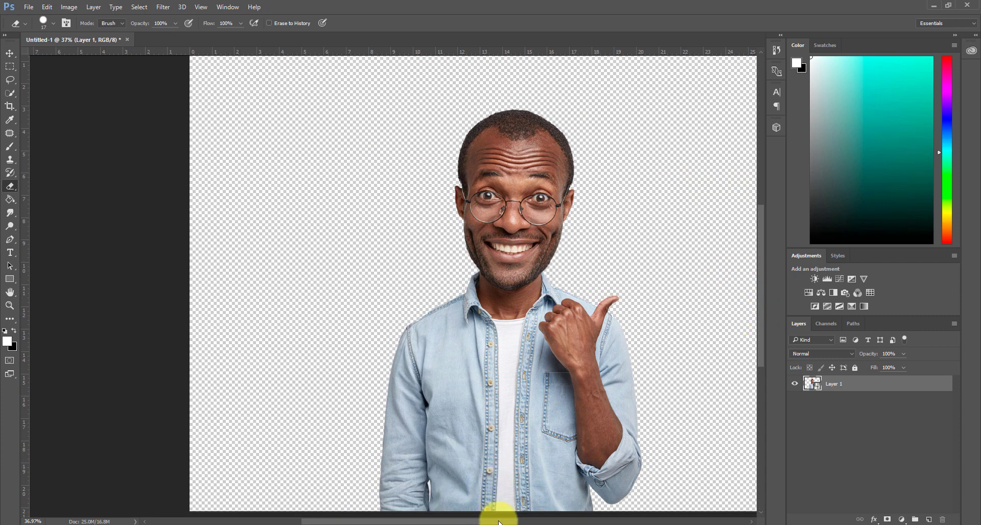
{"action": "left_click_drag", "start_coordinate": [498, 521], "coordinate": [534, 521]}
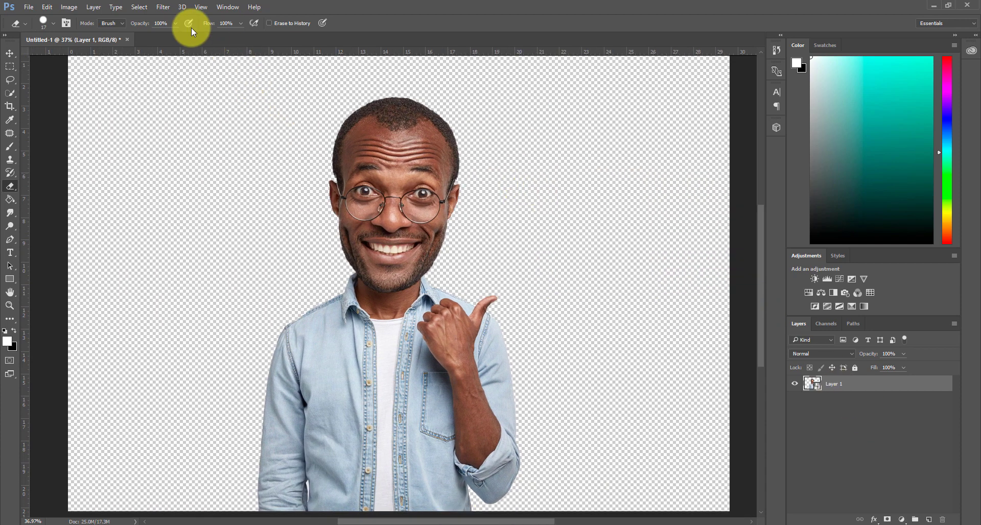
{"action": "left_click", "coordinate": [163, 7]}
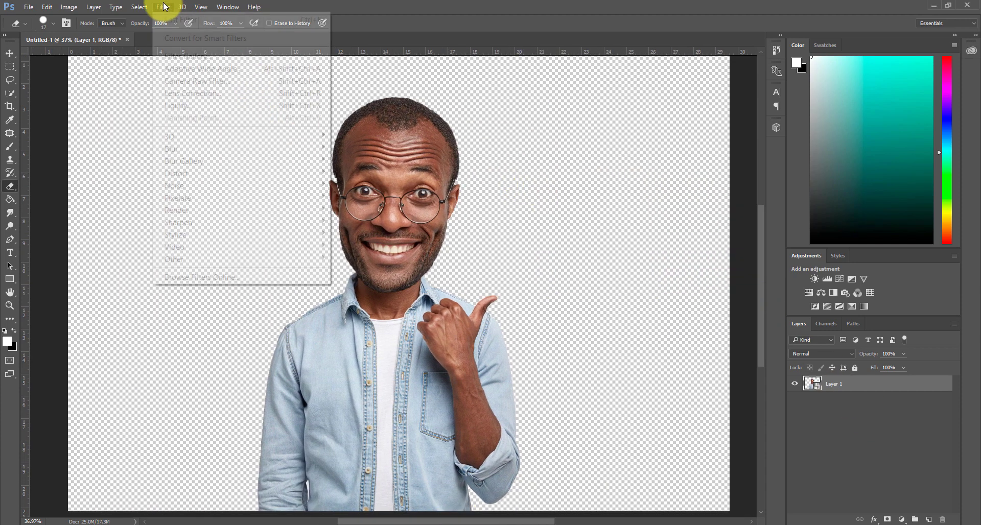
{"action": "left_click", "coordinate": [197, 106]}
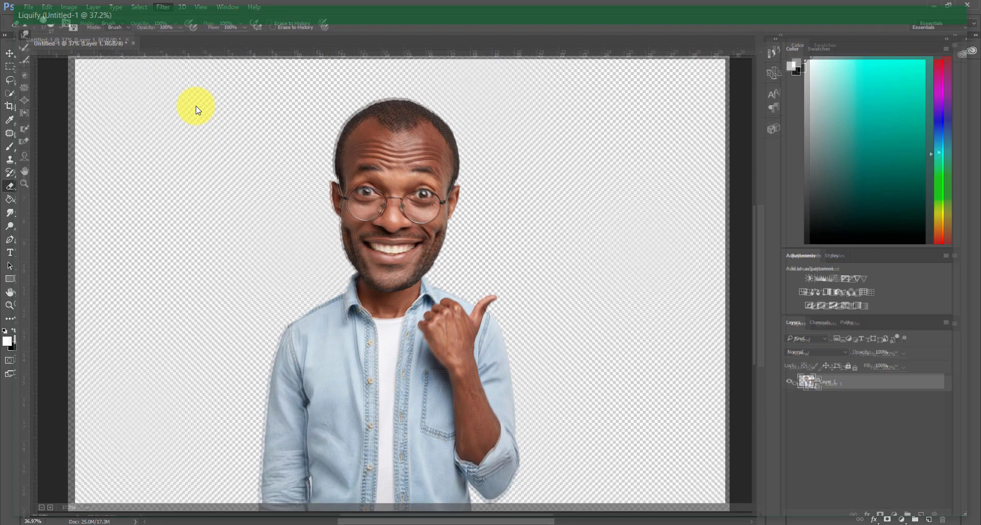
{"action": "key", "text": "a"}
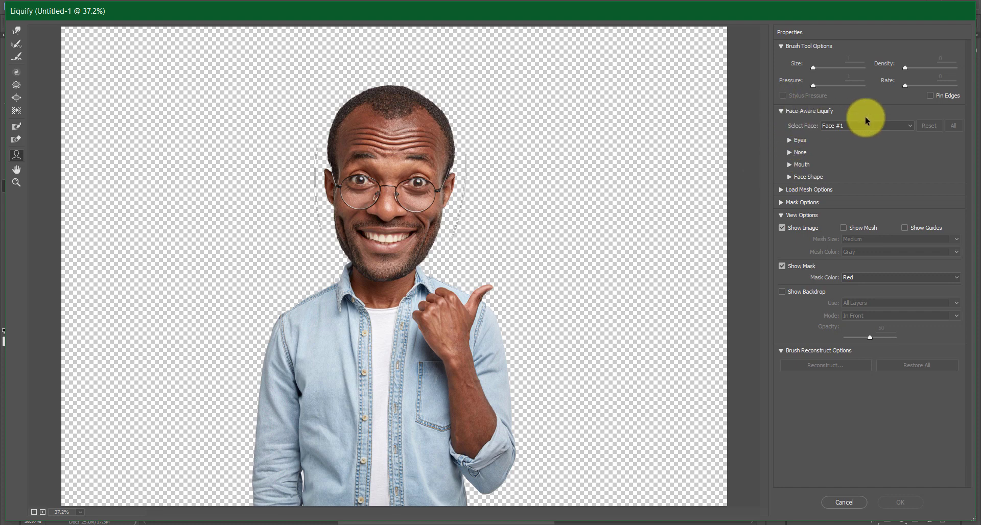
{"action": "left_click", "coordinate": [875, 126]}
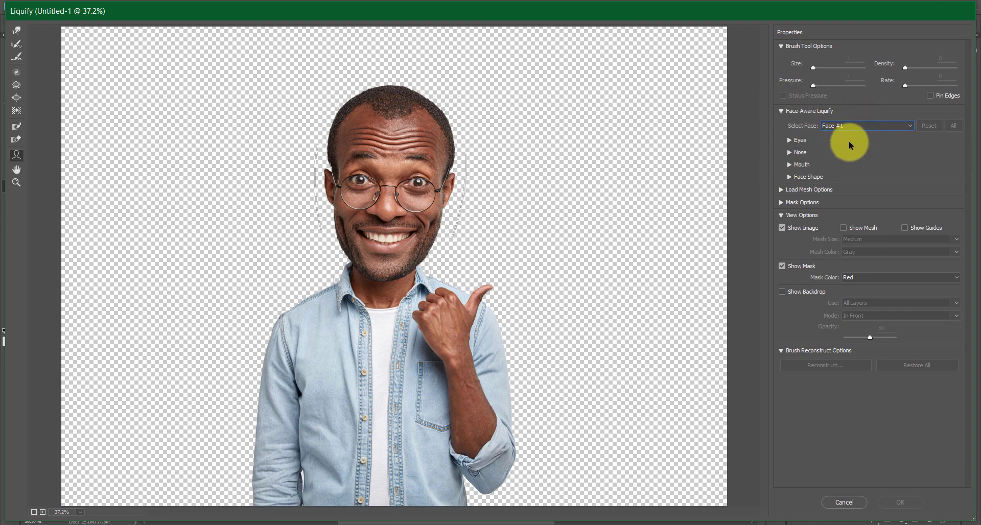
Enlarge the eyes with Eye Size and set Eye Height to 49, Eye Width to -6 and Eye Tilt to 31
{"action": "left_click", "coordinate": [793, 141]}
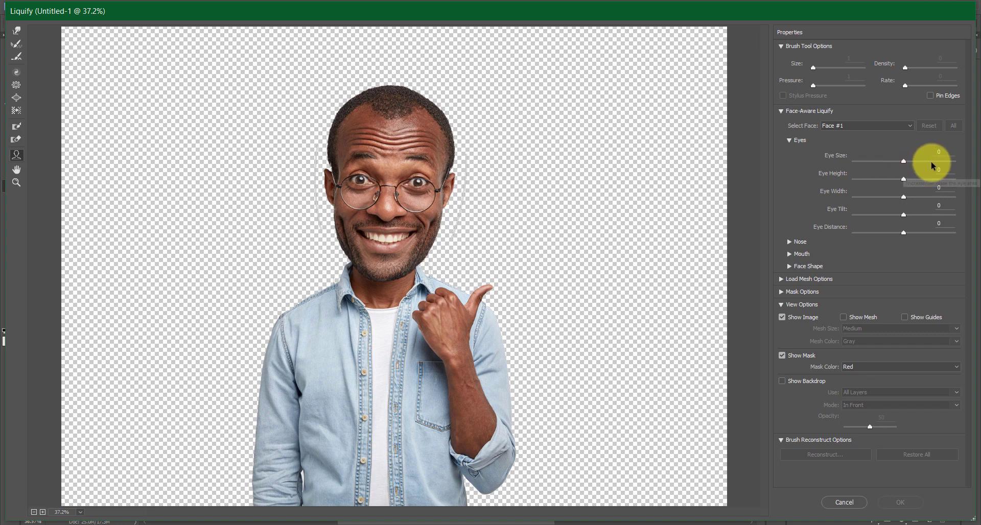
{"action": "left_click_drag", "start_coordinate": [903, 162], "coordinate": [920, 162]}
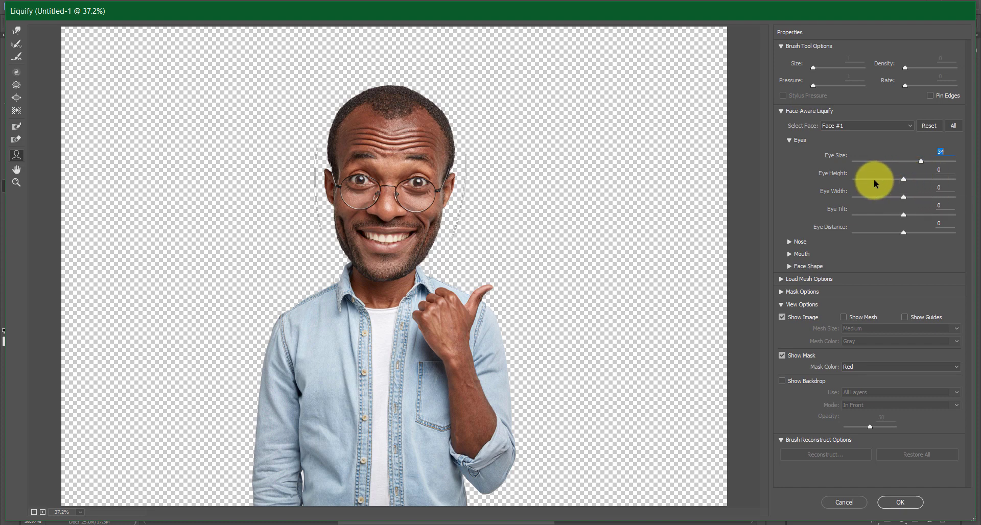
{"action": "left_click_drag", "start_coordinate": [903, 178], "coordinate": [917, 179]}
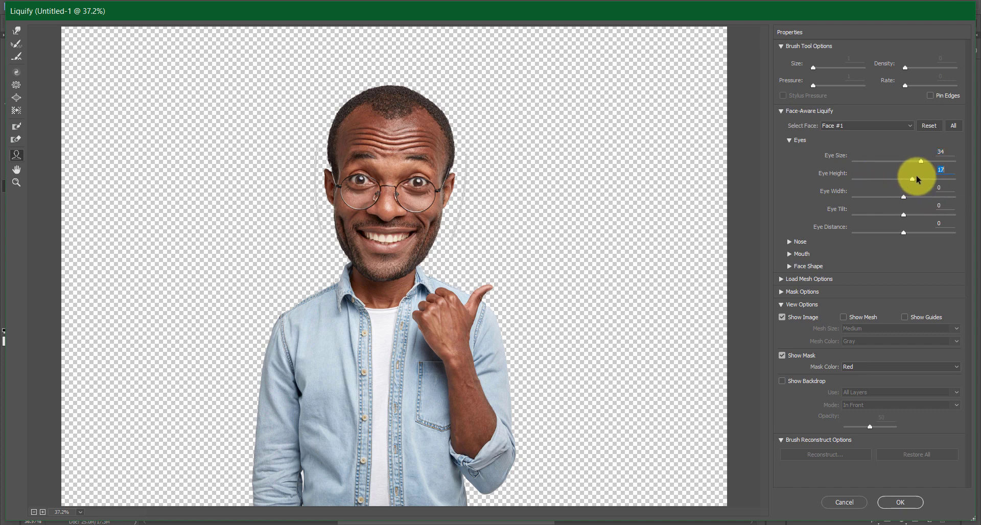
{"action": "left_click", "coordinate": [904, 198]}
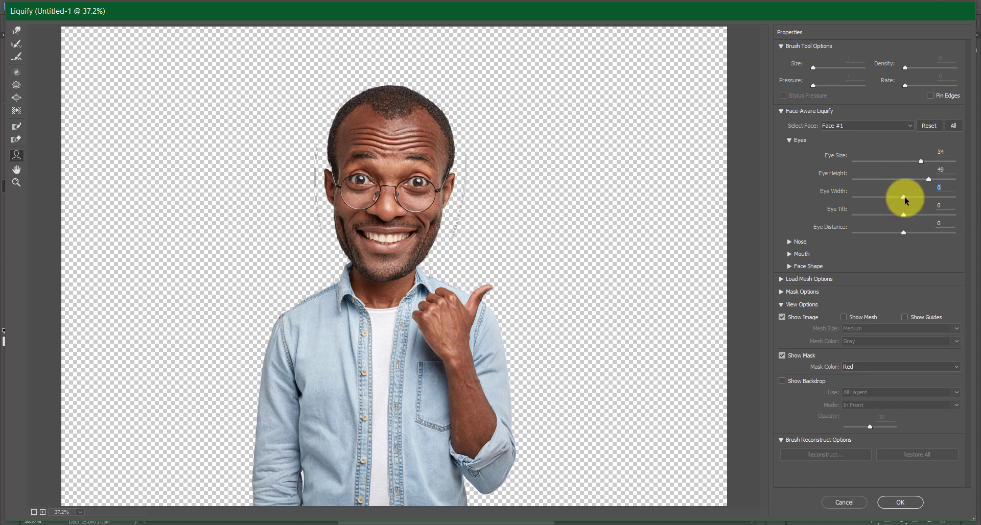
{"action": "left_click_drag", "start_coordinate": [920, 196], "coordinate": [894, 217]}
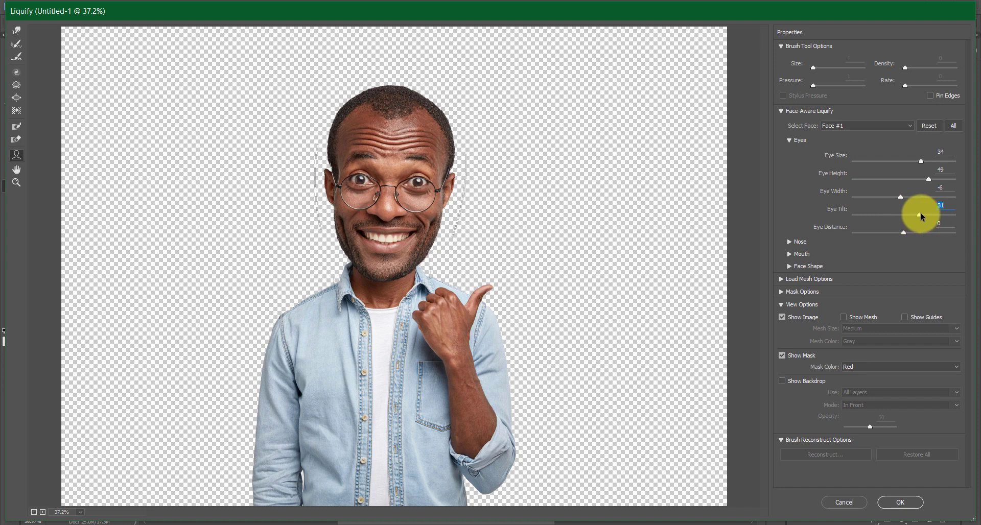
{"action": "mouse_move", "coordinate": [903, 234]}
{"action": "left_mouse_down"}
{"action": "mouse_move", "coordinate": [918, 231]}
{"action": "mouse_move", "coordinate": [902, 233]}
{"action": "left_mouse_up"}
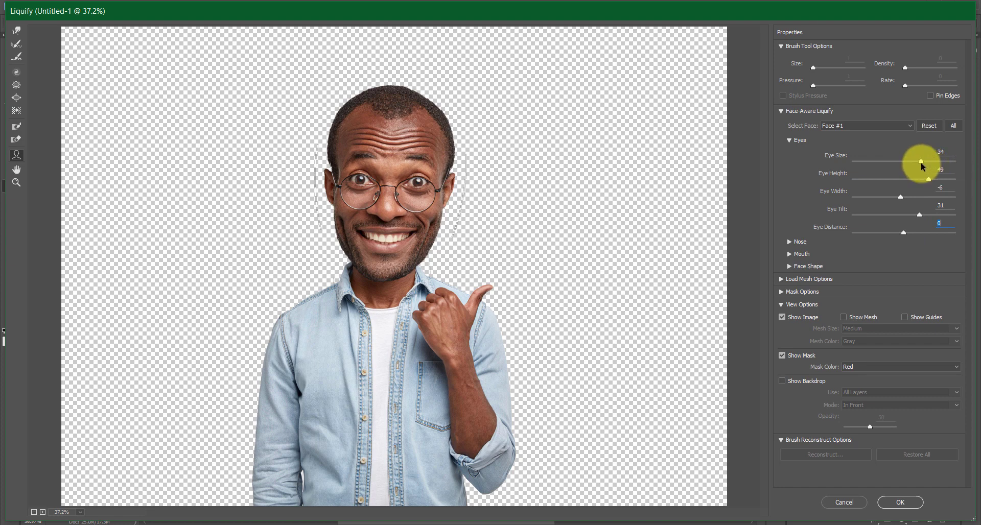
{"action": "left_click_drag", "start_coordinate": [921, 161], "coordinate": [932, 164]}
{"action": "left_click", "coordinate": [790, 141]}
Set both Nose Height and Nose Width to 100 for the face
{"action": "left_click", "coordinate": [790, 153]}
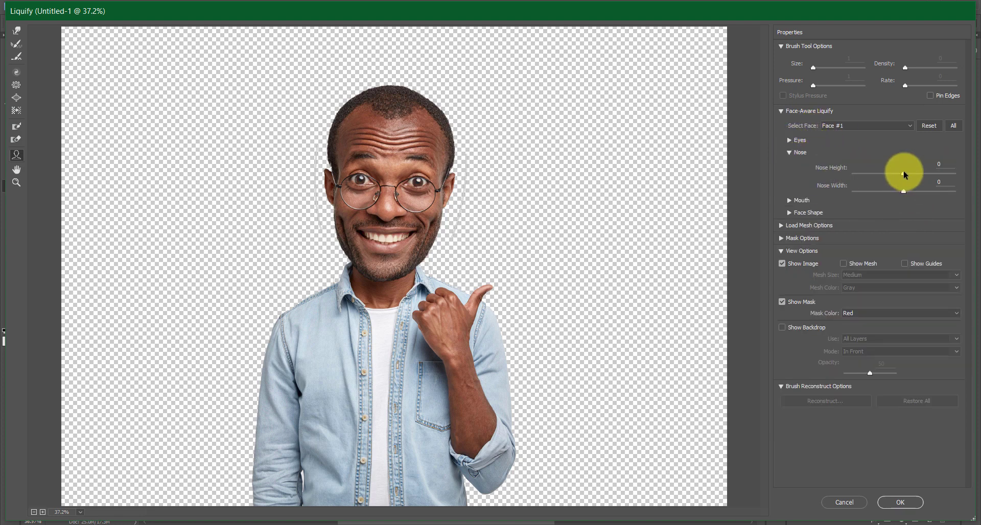
{"action": "left_click_drag", "start_coordinate": [902, 175], "coordinate": [934, 175]}
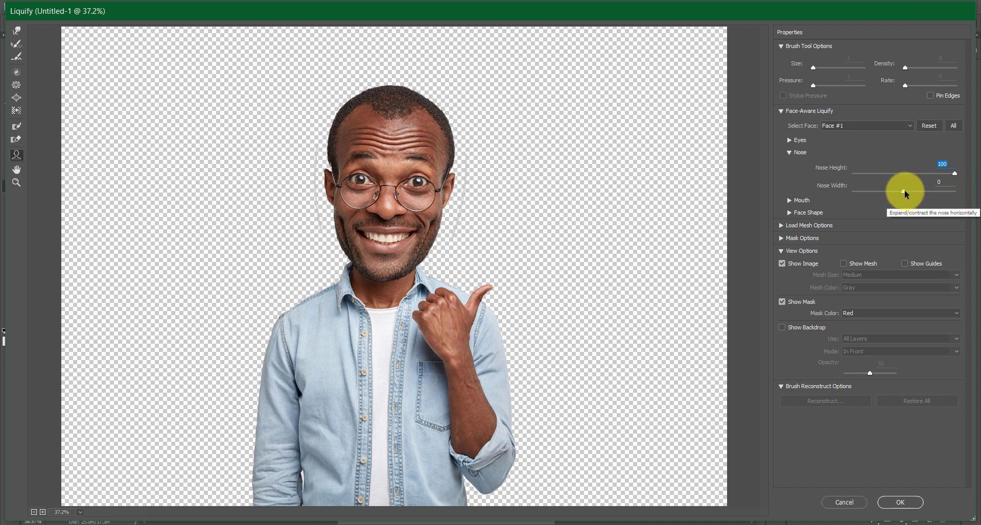
{"action": "left_click_drag", "start_coordinate": [903, 191], "coordinate": [973, 191]}
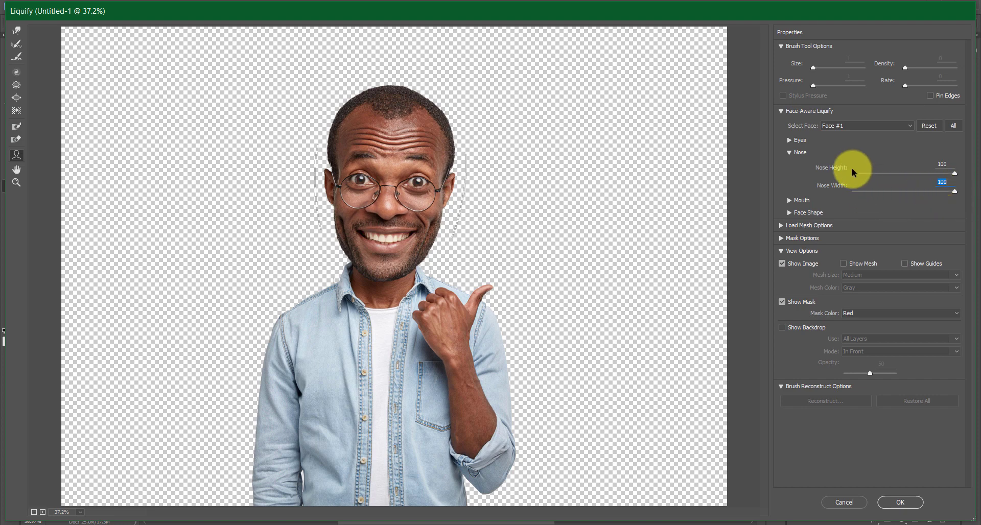
{"action": "left_click", "coordinate": [793, 153]}
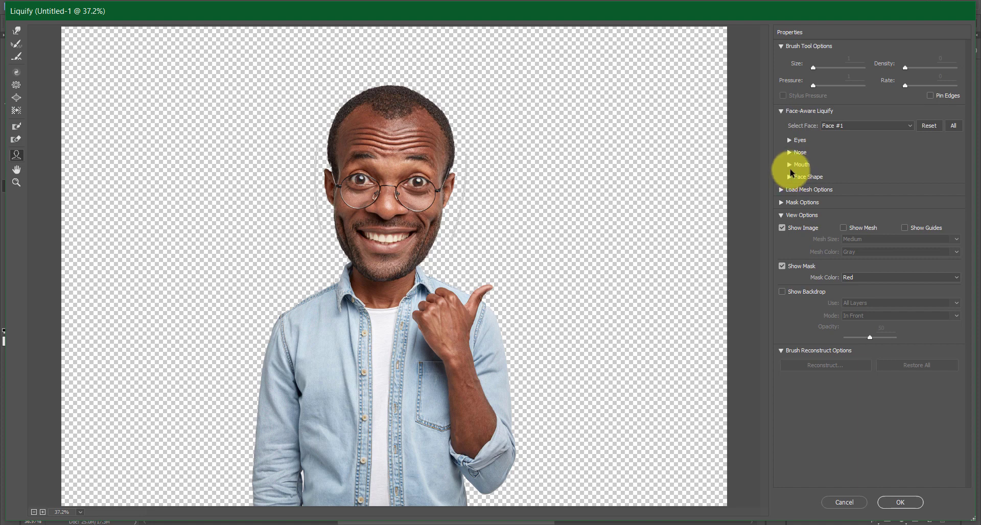
Set the mouth's Upper Lip to 100 and Lower Lip to -100
{"action": "left_click", "coordinate": [796, 164]}
{"action": "left_click_drag", "start_coordinate": [907, 203], "coordinate": [965, 203]}
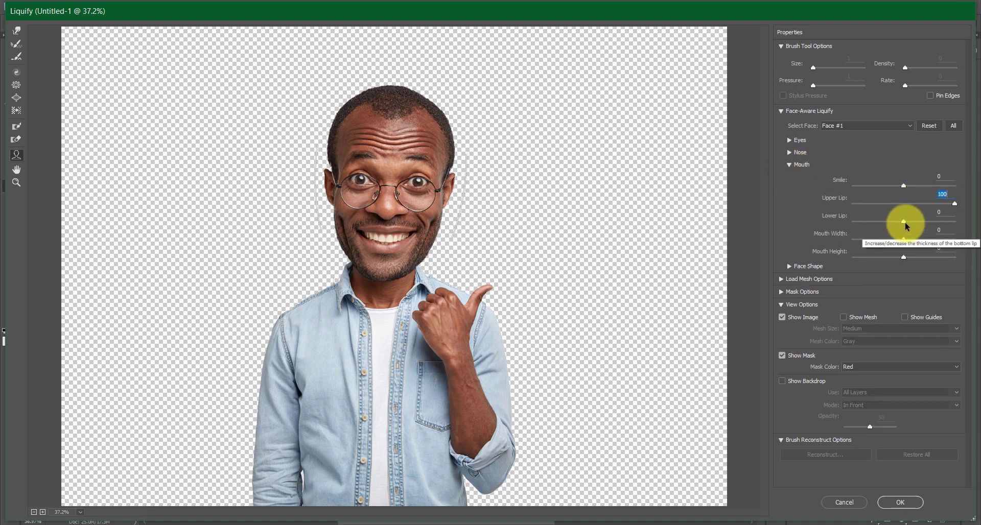
{"action": "left_click_drag", "start_coordinate": [904, 221], "coordinate": [880, 222]}
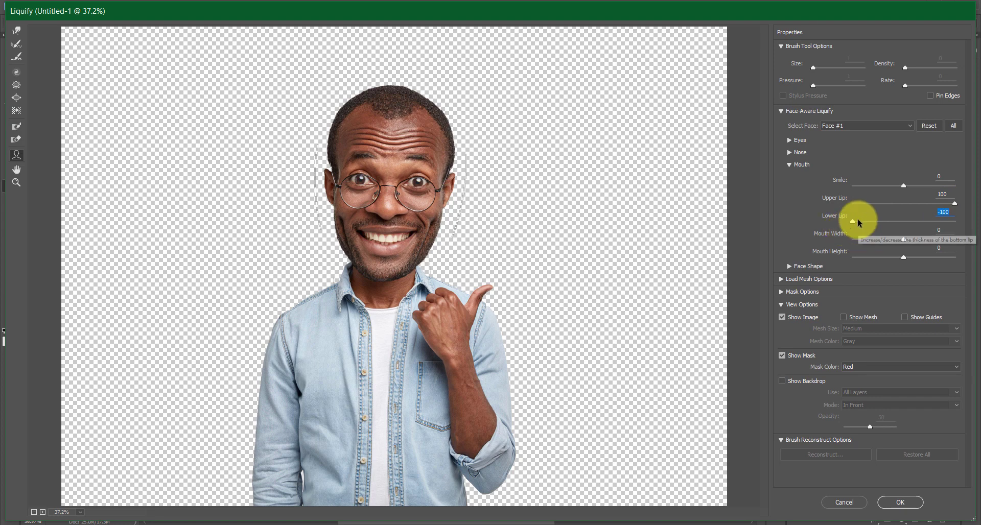
{"action": "left_click", "coordinate": [789, 166]}
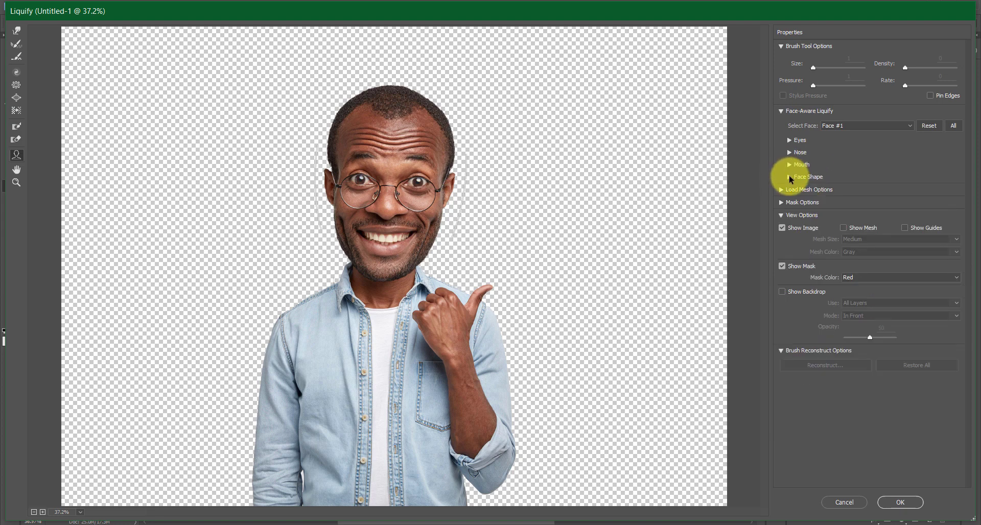
Set the face shape's Forehead to 50 and Chin Height to 15
{"action": "left_click", "coordinate": [789, 176]}
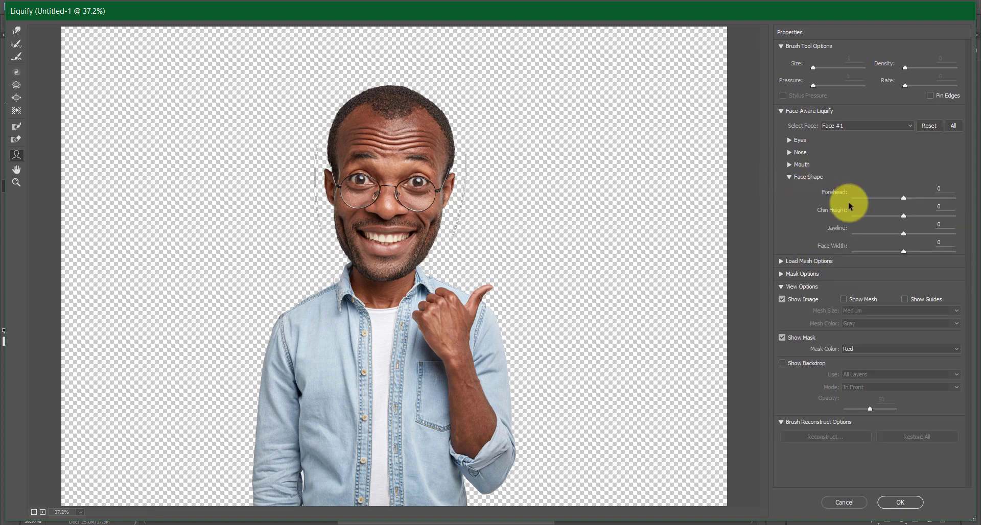
{"action": "left_click", "coordinate": [942, 190]}
{"action": "type", "text": "50"}
{"action": "key", "text": "Tab"}
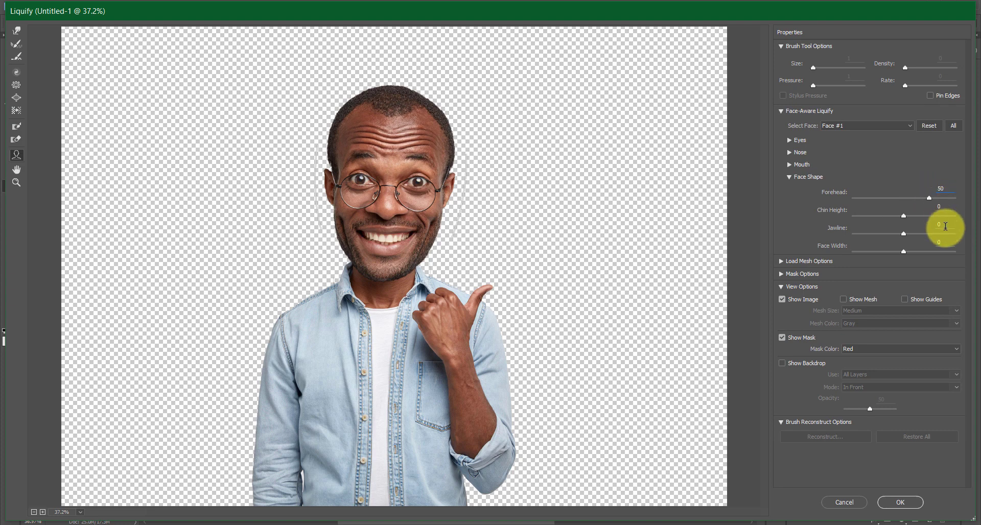
{"action": "type", "text": "1"}
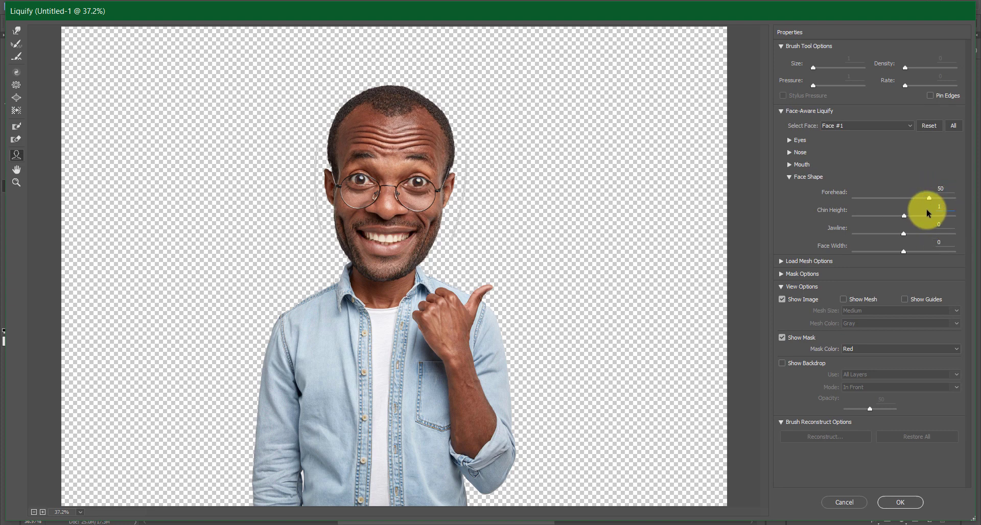
{"action": "type", "text": "5"}
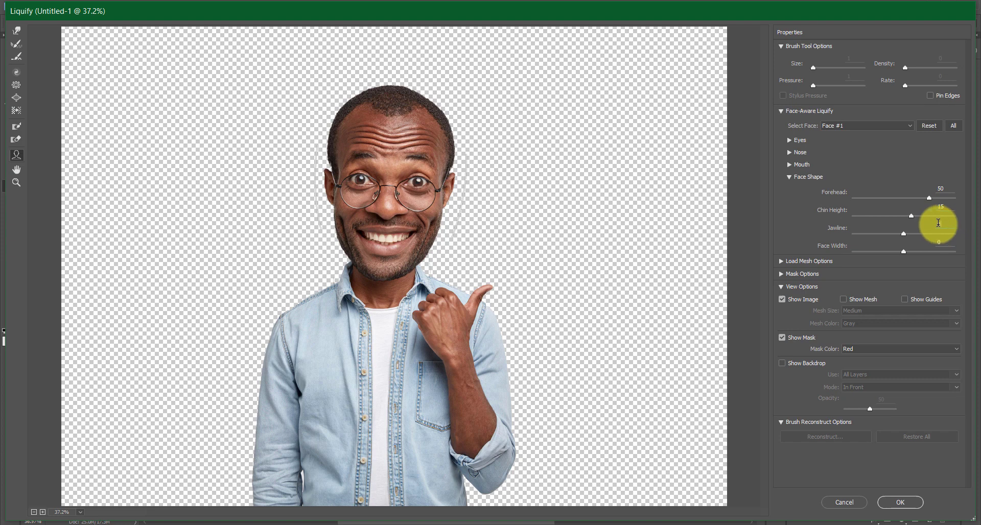
Set the face shape's Jawline to 100, Face Width to 41 and Chin Height to 9, and apply the Liquify filter
{"action": "key", "text": "Tab"}
{"action": "type", "text": "100"}
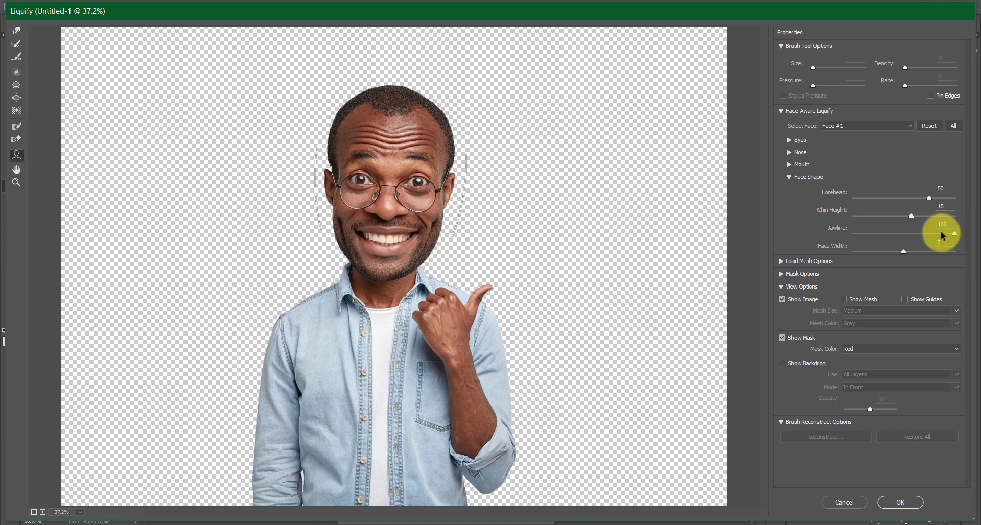
{"action": "key", "text": "Tab"}
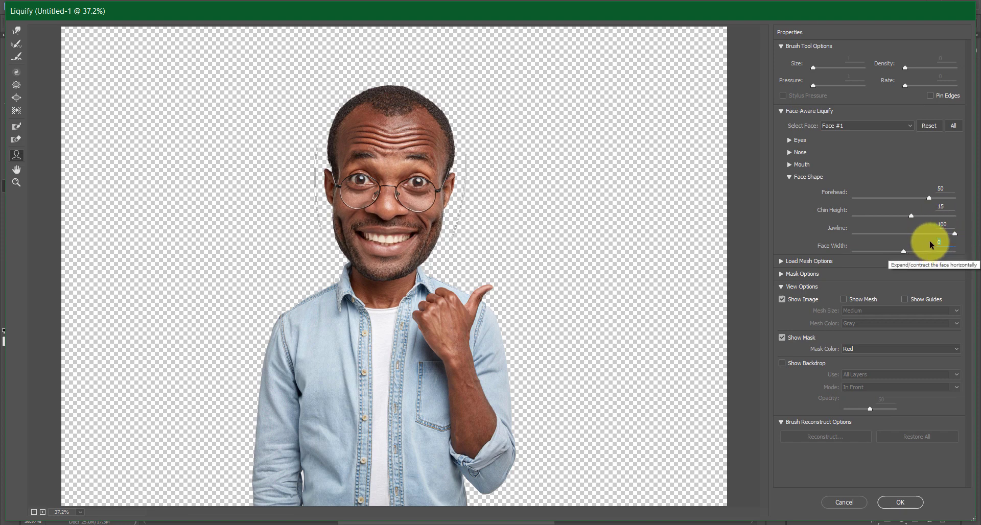
{"action": "type", "text": "15"}
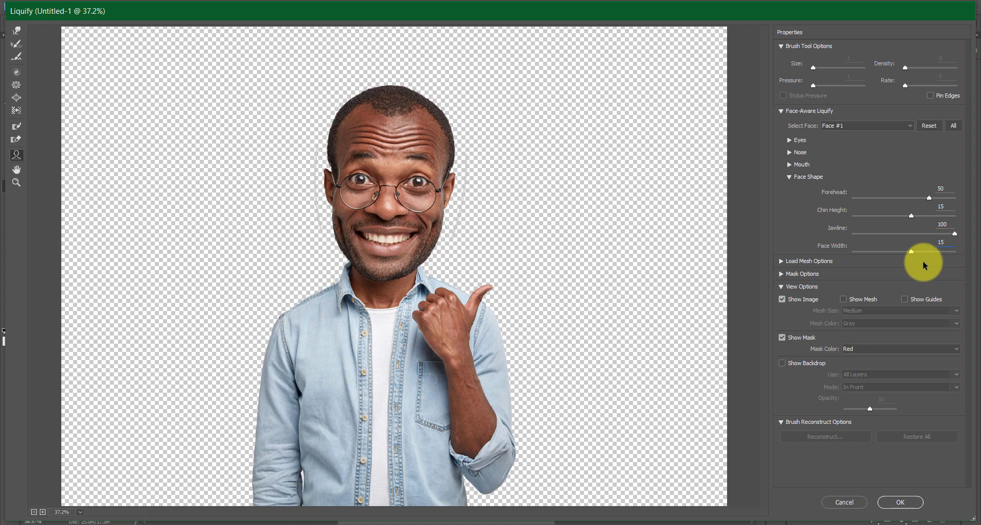
{"action": "mouse_move", "coordinate": [911, 251]}
{"action": "left_mouse_down"}
{"action": "mouse_move", "coordinate": [903, 254]}
{"action": "mouse_move", "coordinate": [924, 258]}
{"action": "left_mouse_up"}
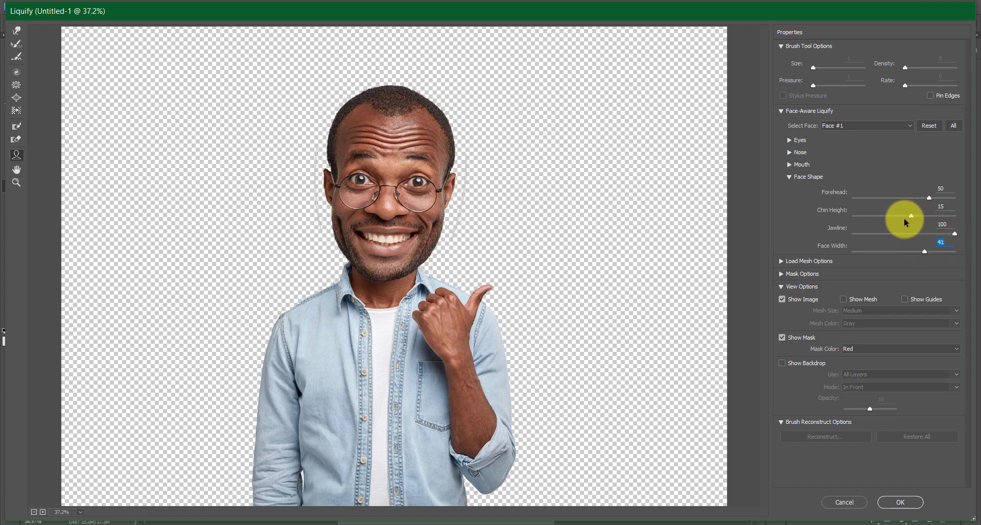
{"action": "mouse_move", "coordinate": [903, 219]}
{"action": "left_mouse_down"}
{"action": "mouse_move", "coordinate": [922, 215]}
{"action": "mouse_move", "coordinate": [910, 223]}
{"action": "left_mouse_up"}
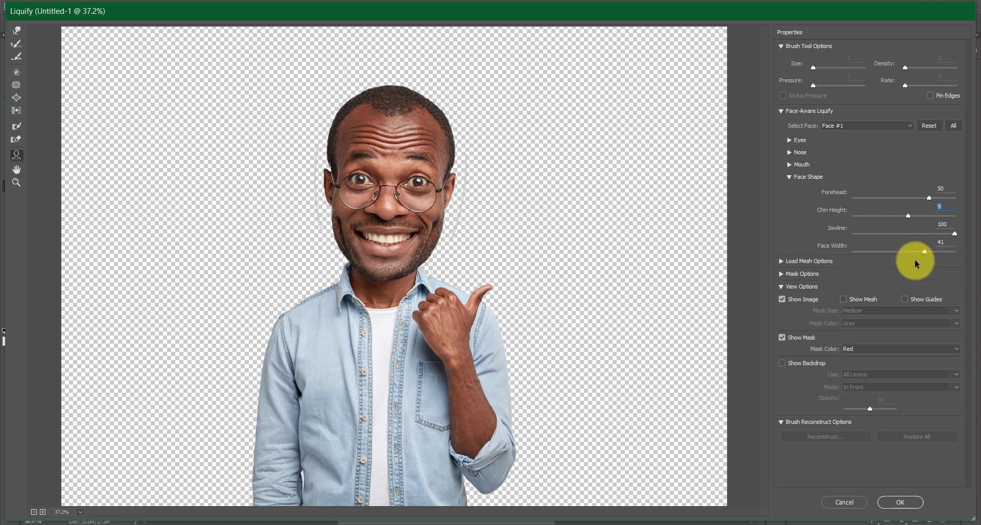
{"action": "left_click", "coordinate": [900, 502]}
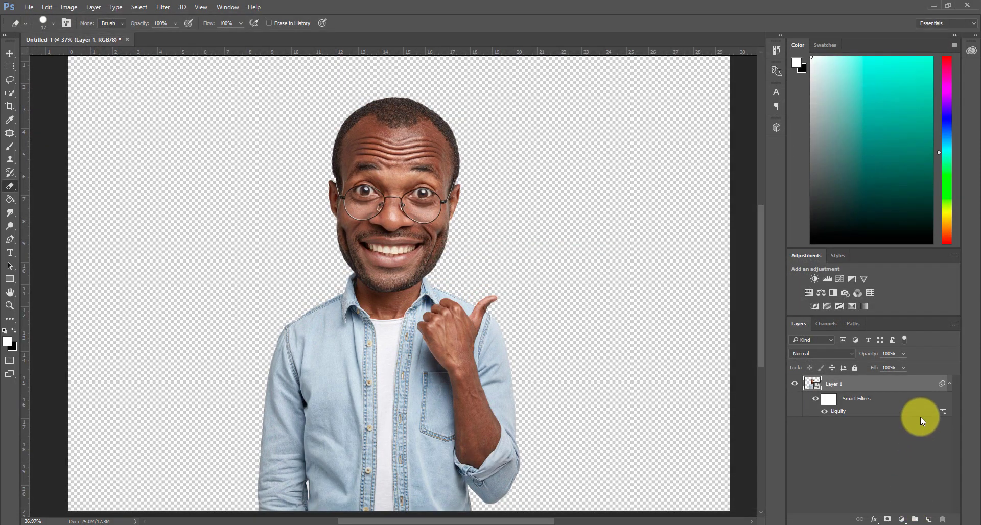
Duplicate Layer 1, then rename the original layer 1 and the copy 2
{"action": "left_click", "coordinate": [949, 384]}
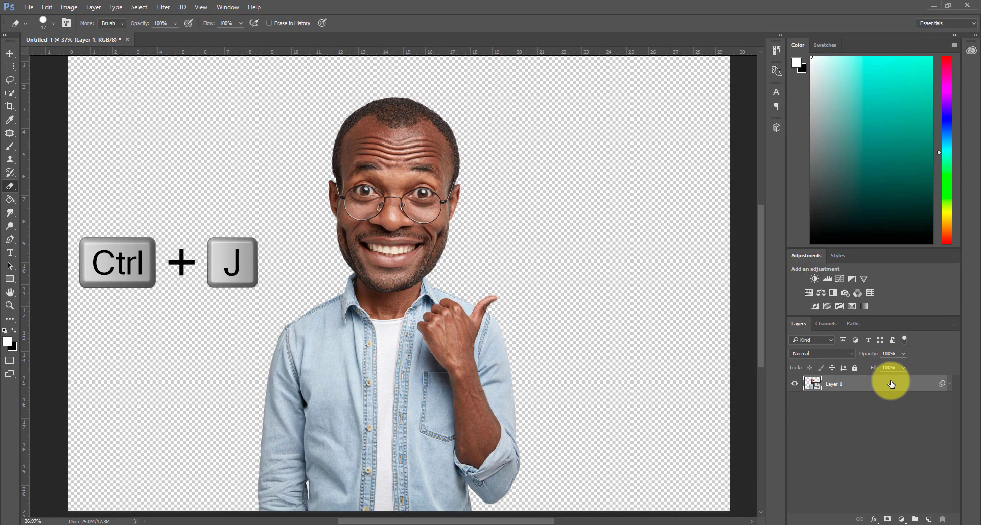
{"action": "key", "text": "ctrl+j"}
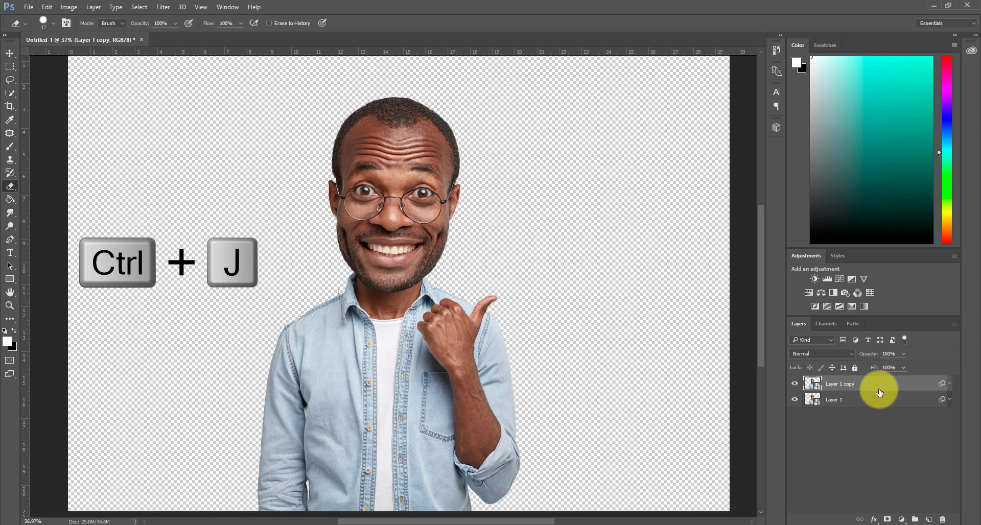
{"action": "left_click", "coordinate": [834, 405]}
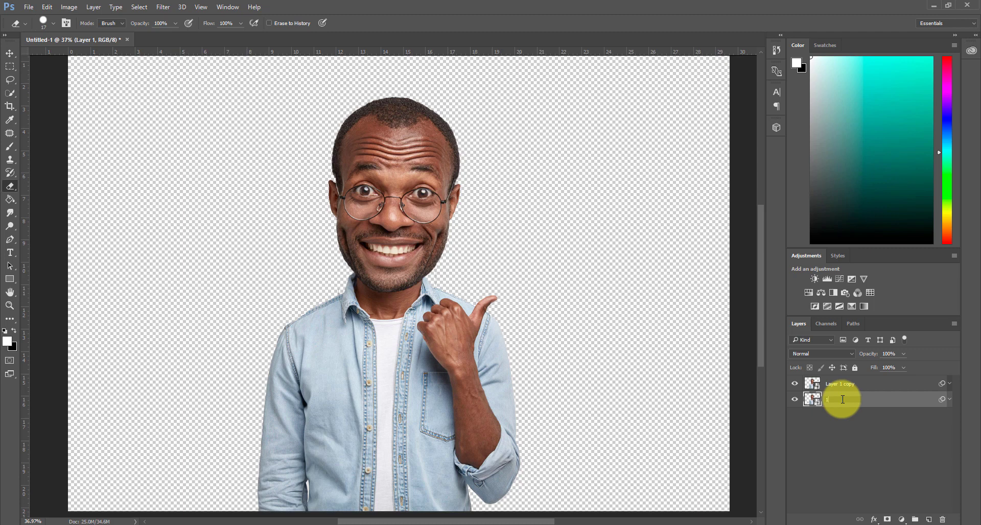
{"action": "type", "text": "1"}
{"action": "key", "text": "Return"}
{"action": "double_click", "coordinate": [838, 385]}
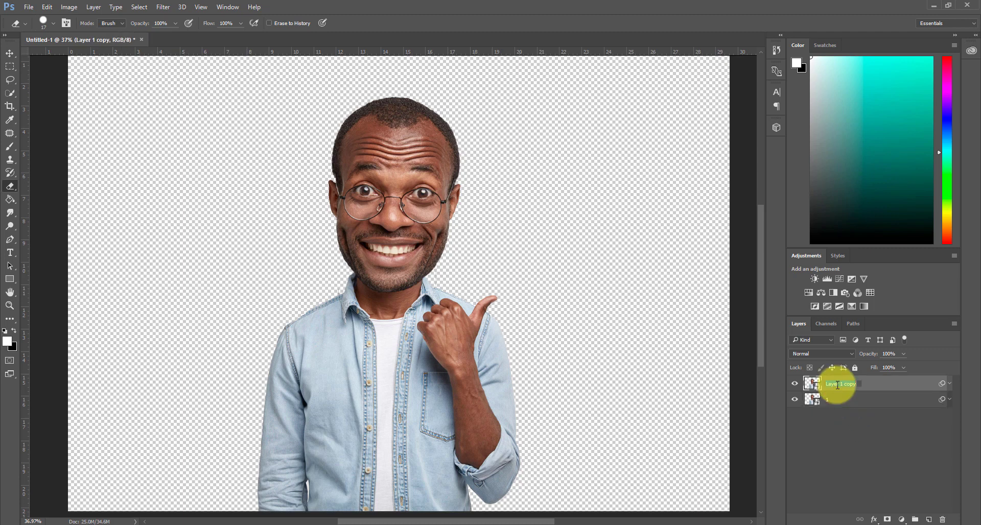
{"action": "type", "text": "2"}
{"action": "key", "text": "Return"}
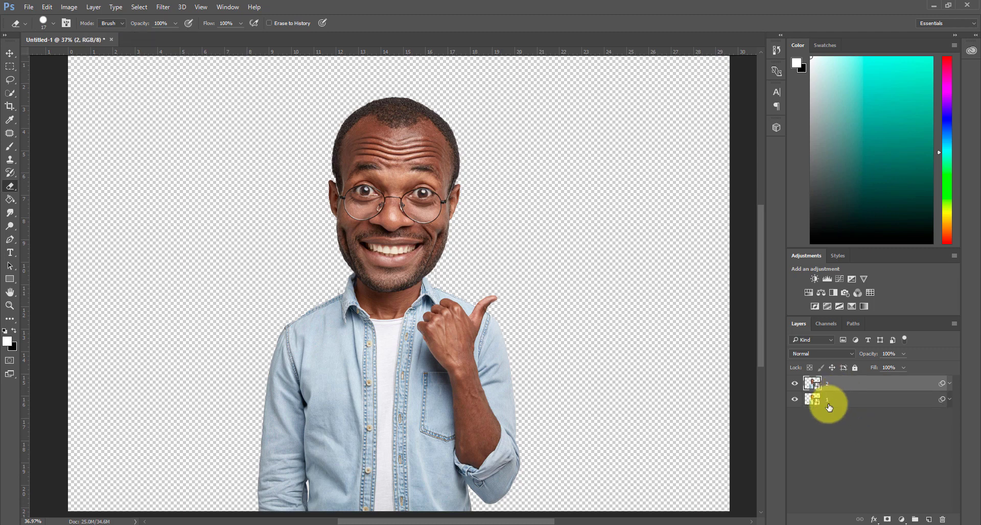
Apply the Oil Paint filter to layer 1 with Stylization set to 5
{"action": "left_click", "coordinate": [826, 402]}
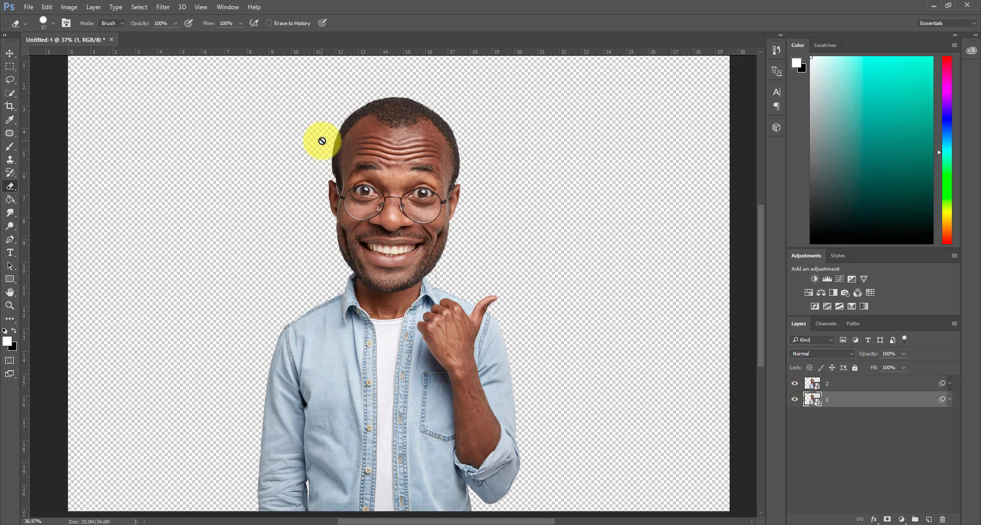
{"action": "left_click", "coordinate": [164, 7]}
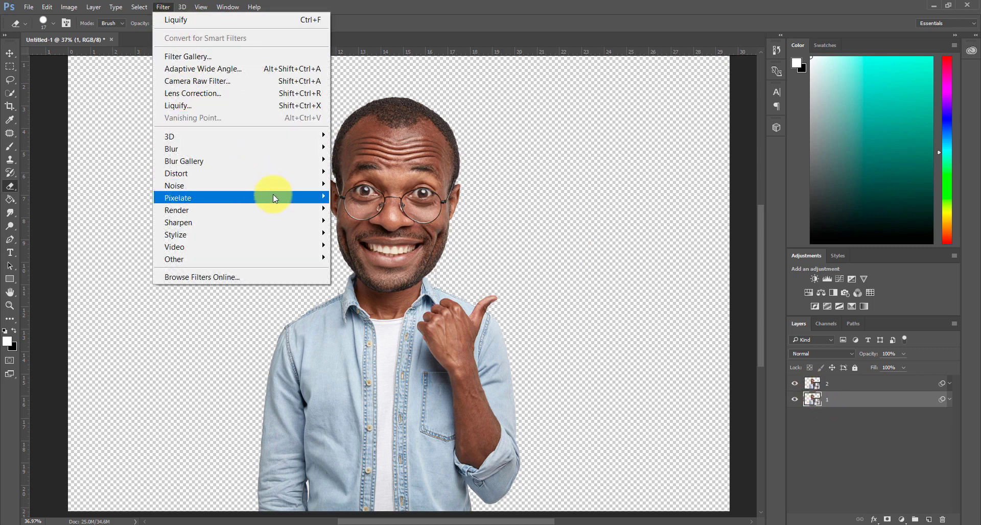
{"action": "mouse_move", "coordinate": [289, 214]}
{"action": "mouse_move", "coordinate": [299, 236]}
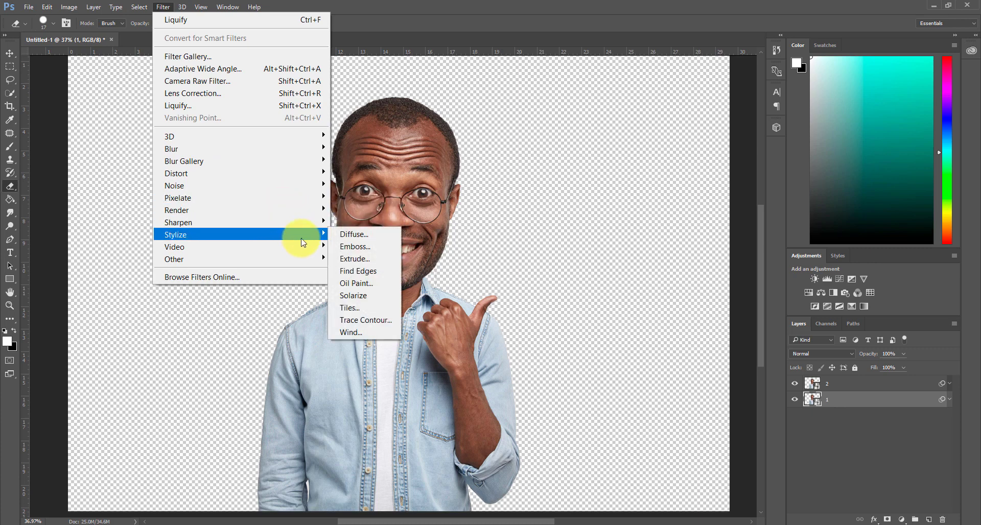
{"action": "left_click", "coordinate": [357, 283]}
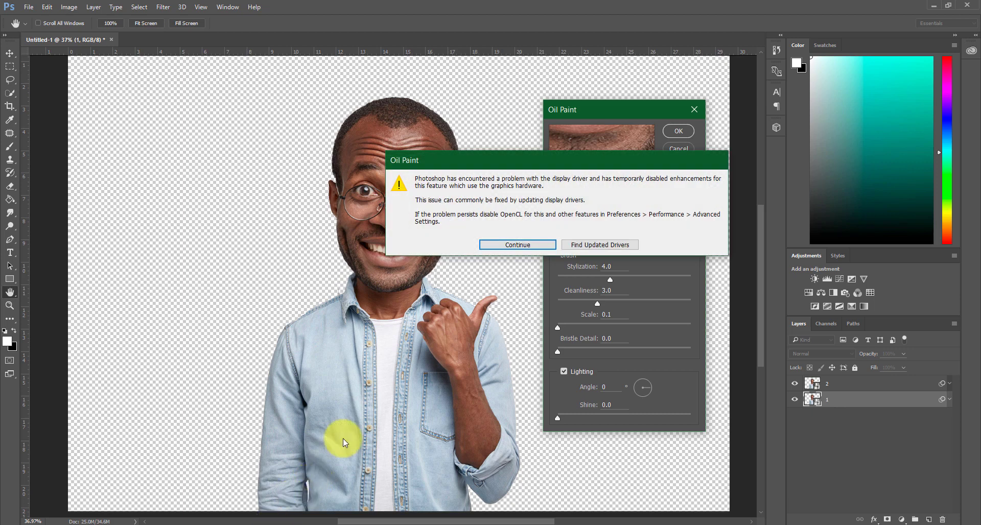
{"action": "left_click", "coordinate": [517, 244]}
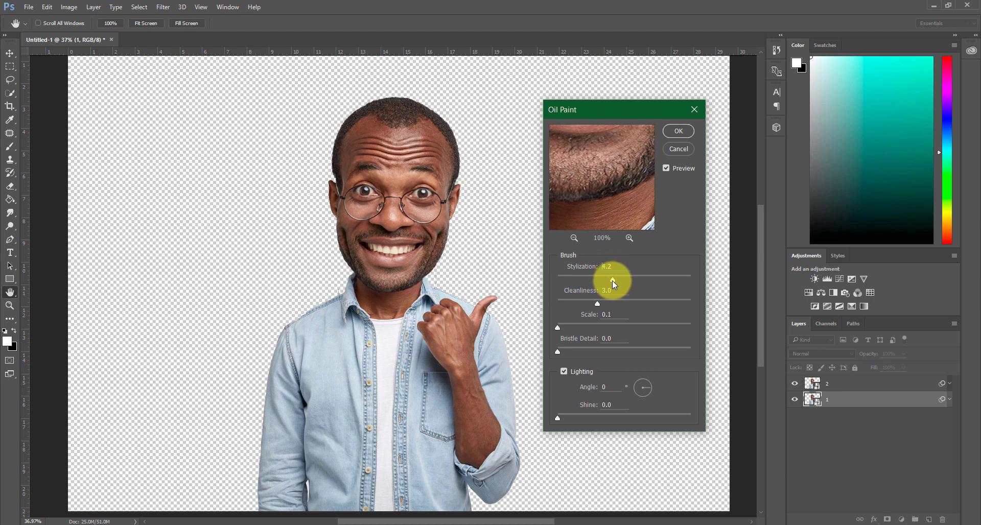
{"action": "double_click", "coordinate": [615, 267]}
{"action": "type", "text": "5"}
{"action": "double_click", "coordinate": [620, 316]}
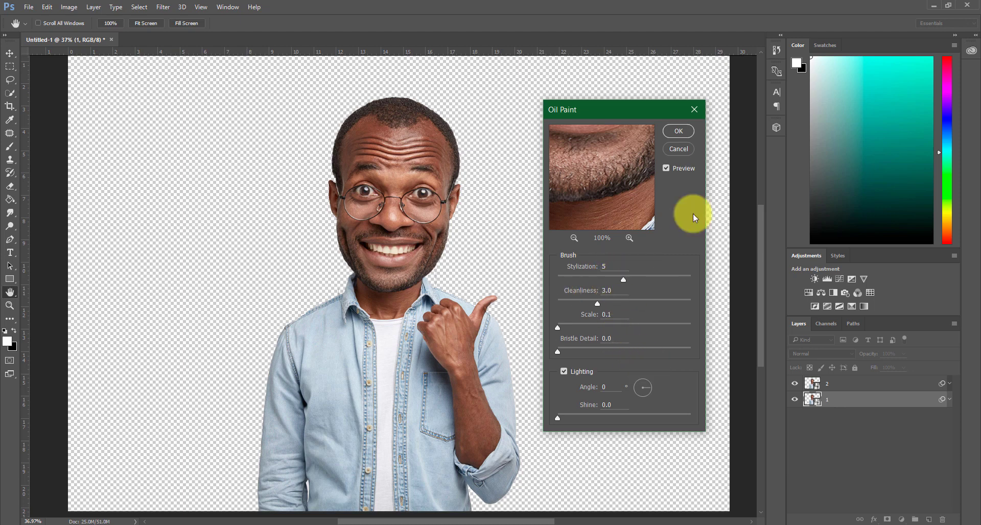
{"action": "left_click", "coordinate": [626, 279]}
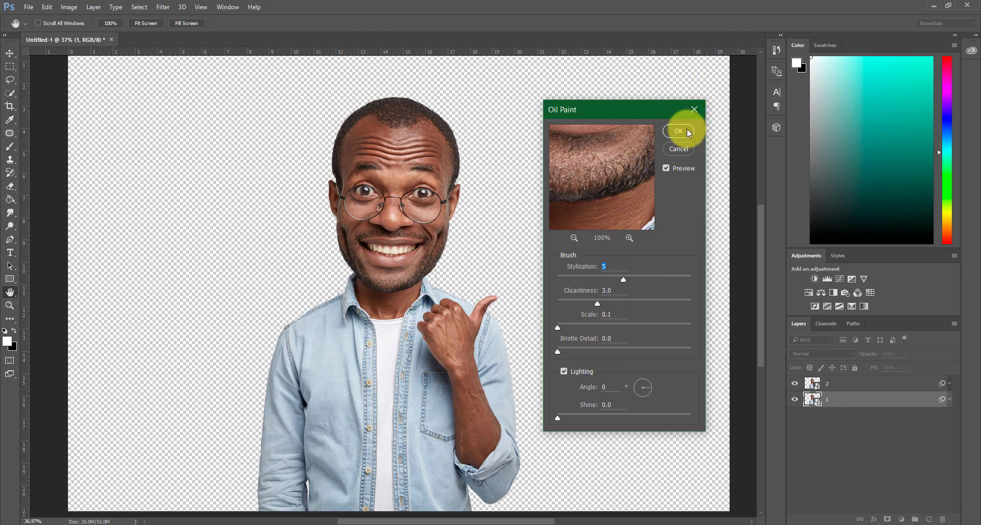
{"action": "left_click", "coordinate": [687, 129]}
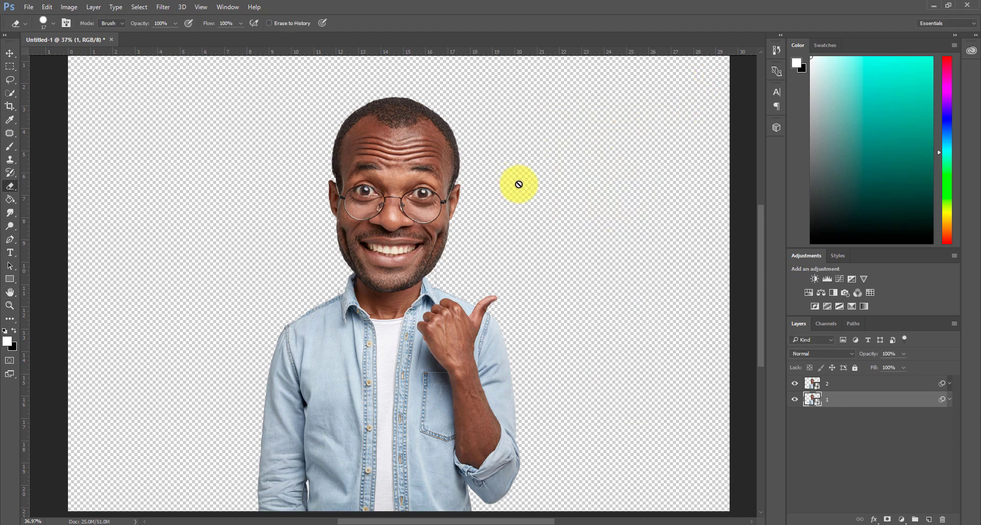
Apply a Surface Blur to layer 1 with a Radius of 20 pixels and a Threshold of 10 levels
{"action": "left_click", "coordinate": [165, 7]}
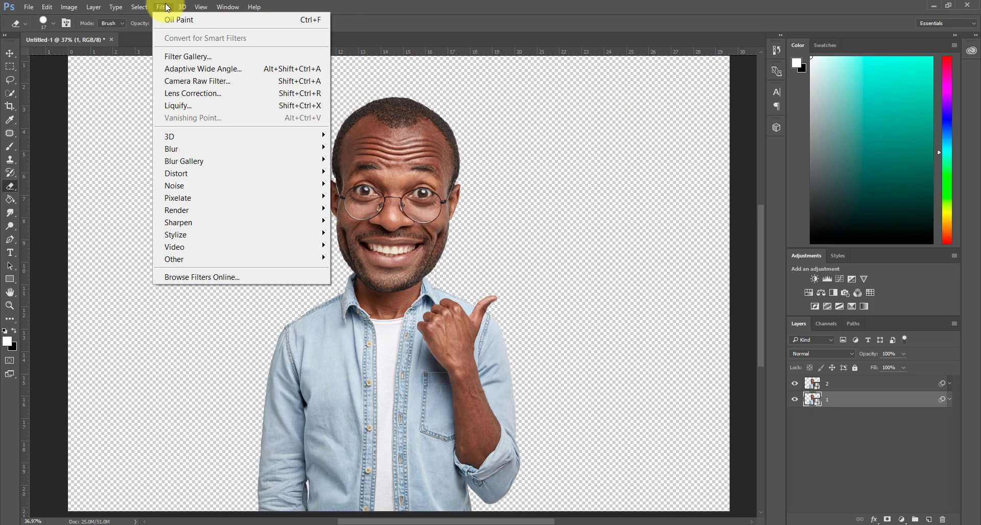
{"action": "mouse_move", "coordinate": [275, 149]}
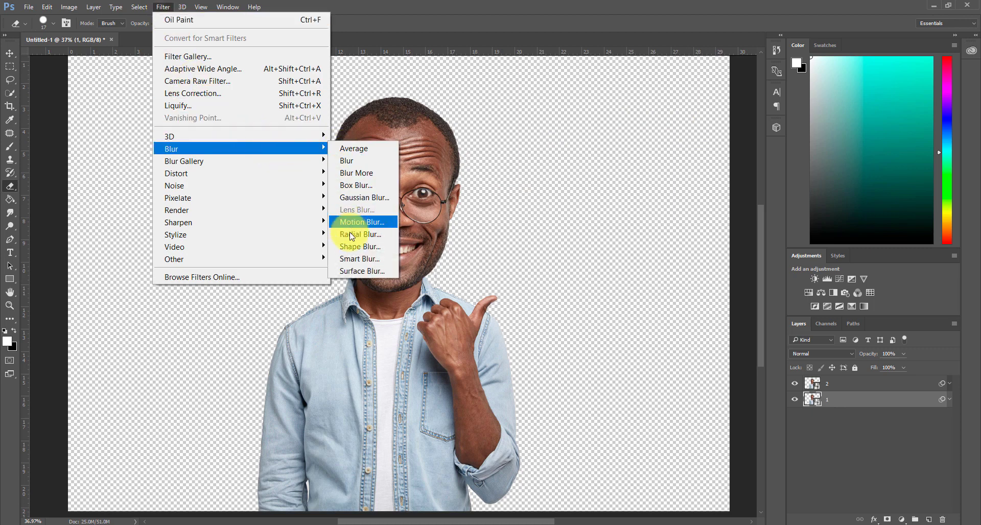
{"action": "left_click", "coordinate": [370, 268]}
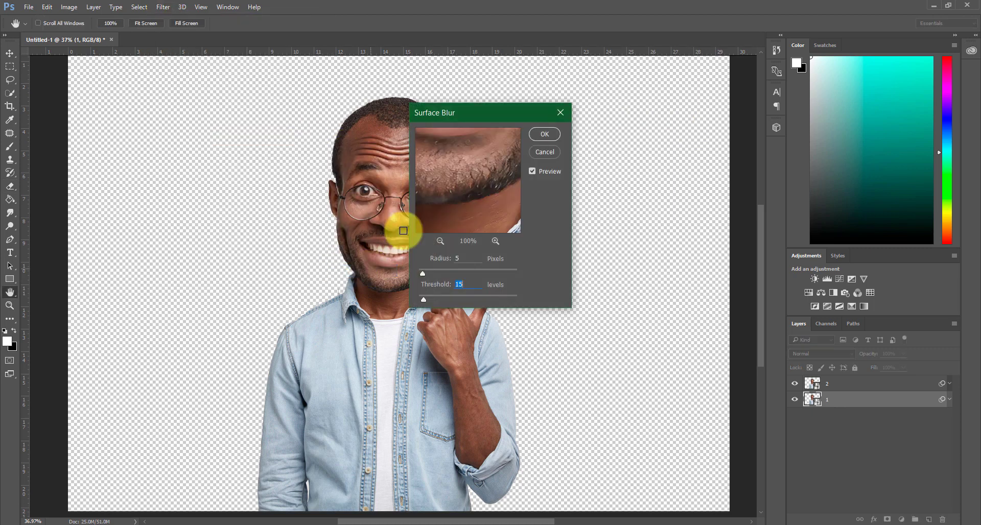
{"action": "left_click_drag", "start_coordinate": [472, 119], "coordinate": [635, 237]}
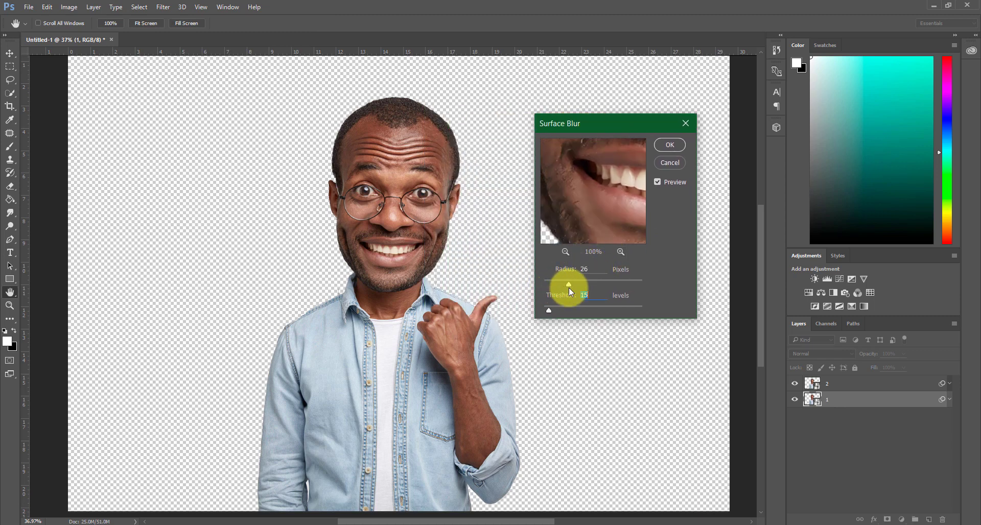
{"action": "left_click_drag", "start_coordinate": [566, 287], "coordinate": [564, 287]}
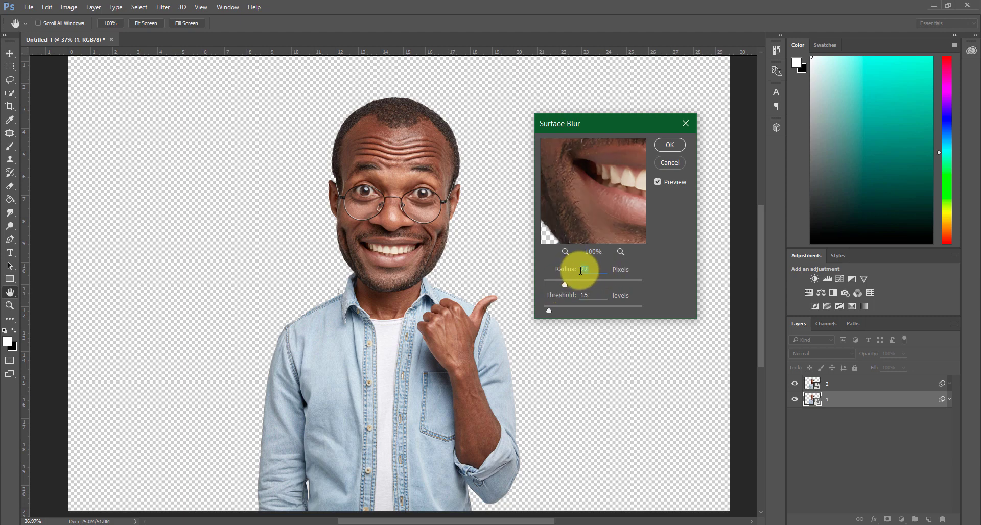
{"action": "type", "text": "20"}
{"action": "left_click", "coordinate": [590, 294]}
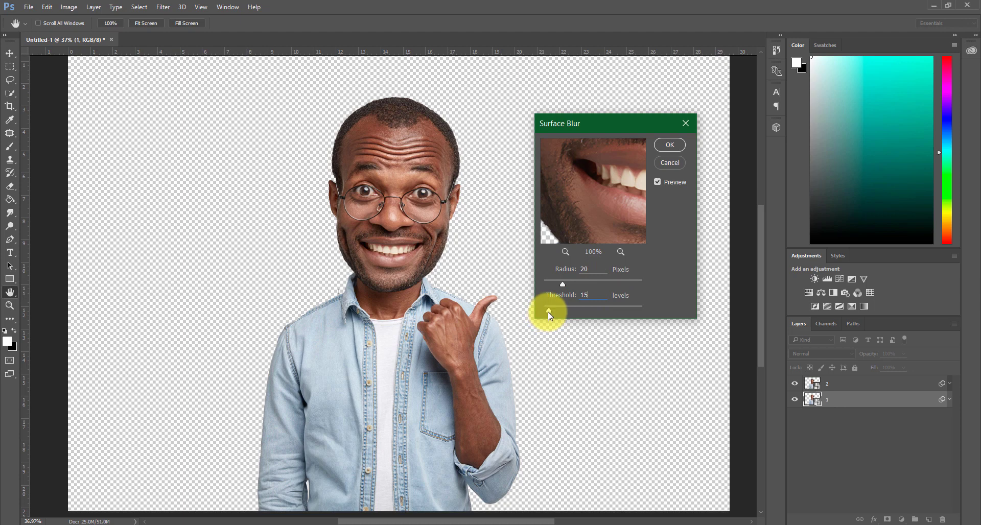
{"action": "left_click_drag", "start_coordinate": [548, 312], "coordinate": [546, 311]}
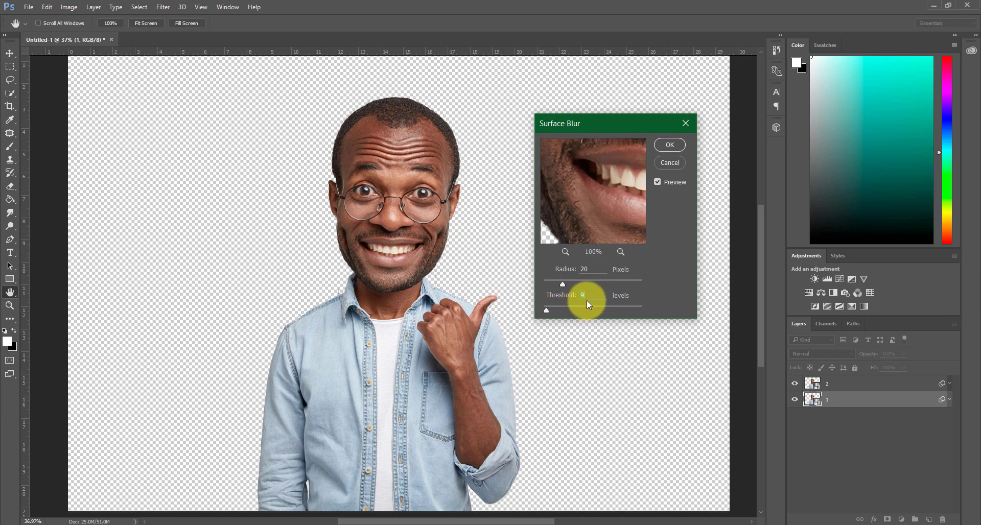
{"action": "type", "text": "10"}
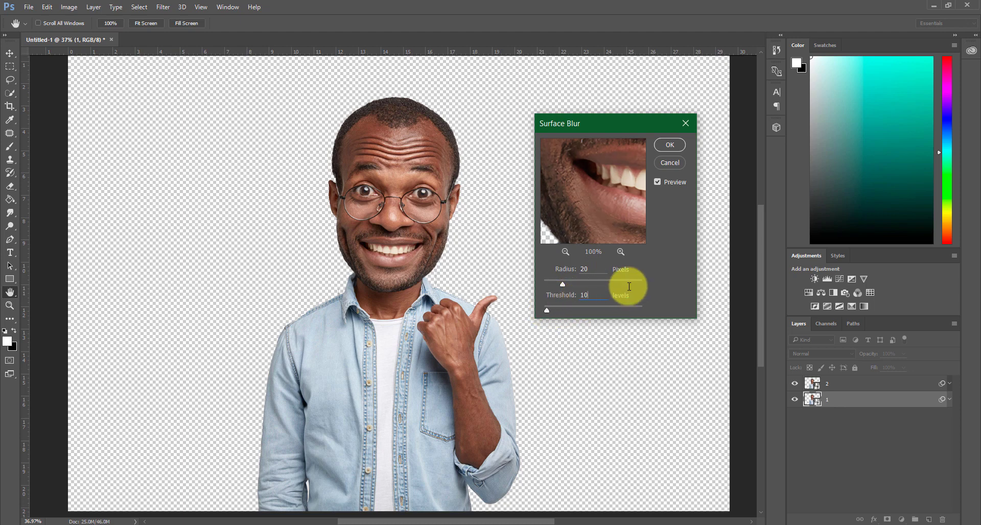
{"action": "left_click", "coordinate": [671, 145]}
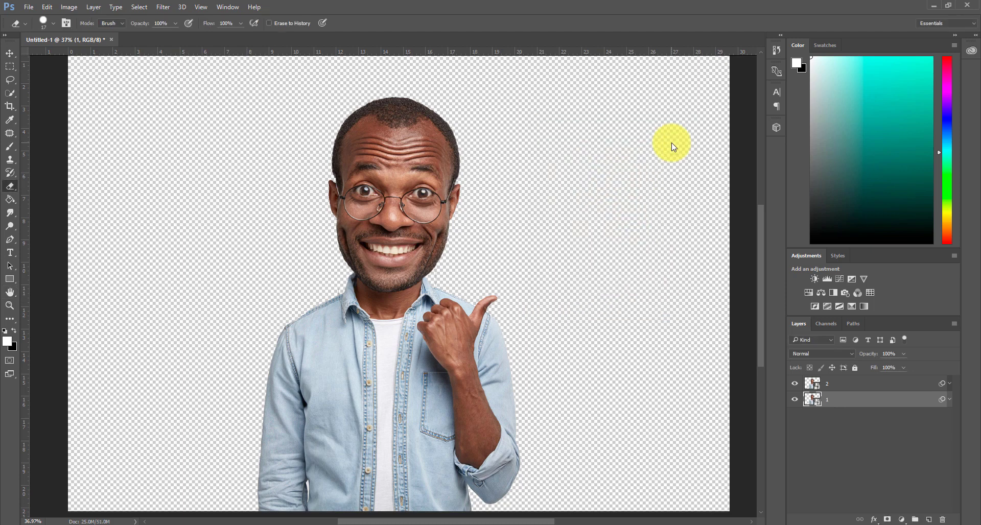
Hide layer 2 and apply the artistic Poster Edges filter to layer 1 with Edge Thickness 10
{"action": "left_click", "coordinate": [795, 384]}
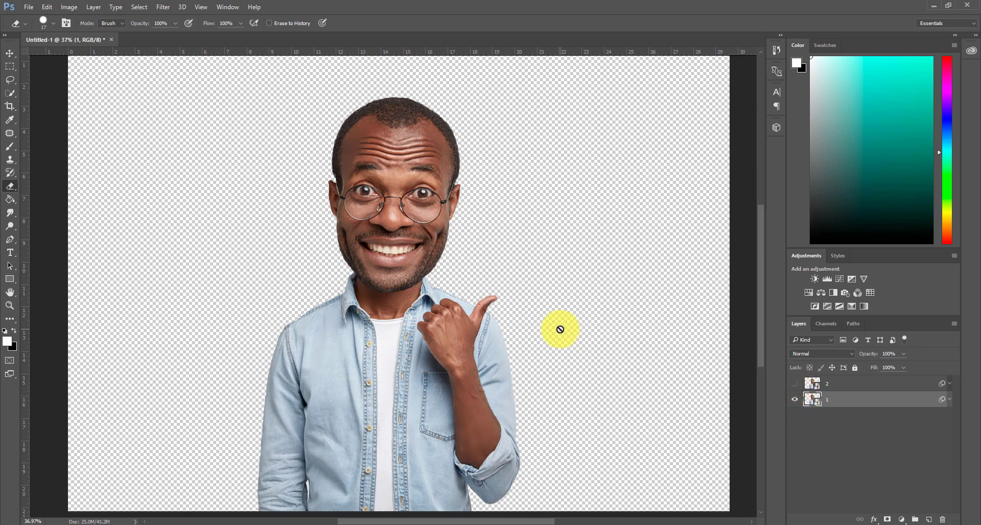
{"action": "left_click", "coordinate": [169, 7]}
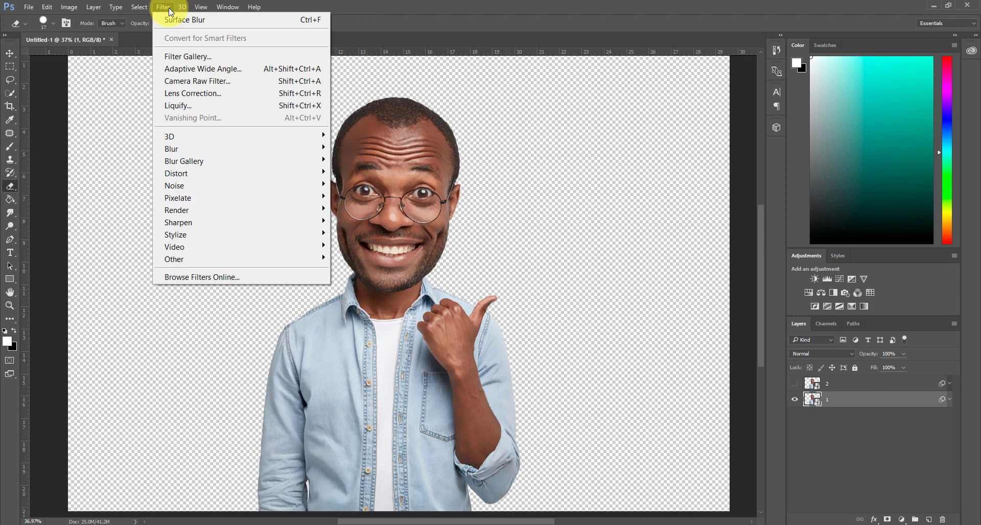
{"action": "left_click", "coordinate": [215, 58]}
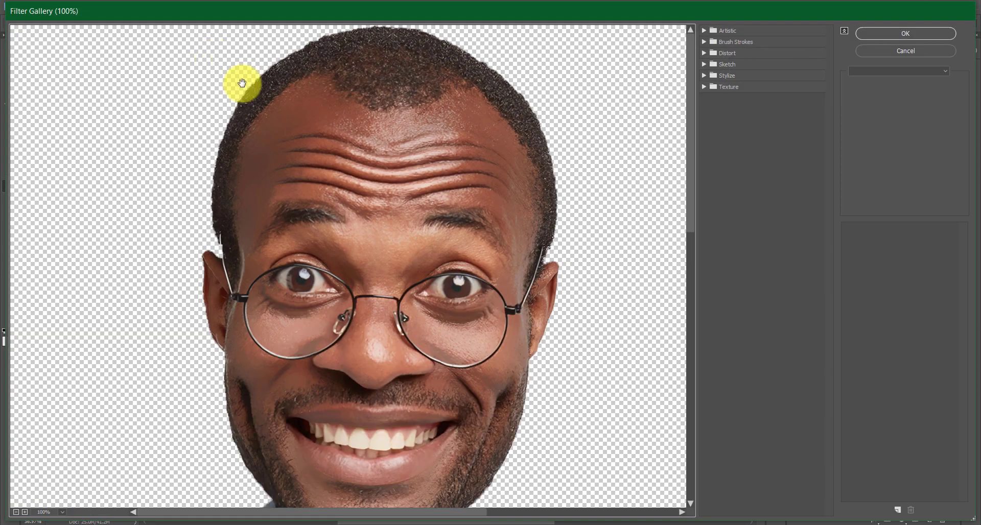
{"action": "left_click", "coordinate": [704, 32]}
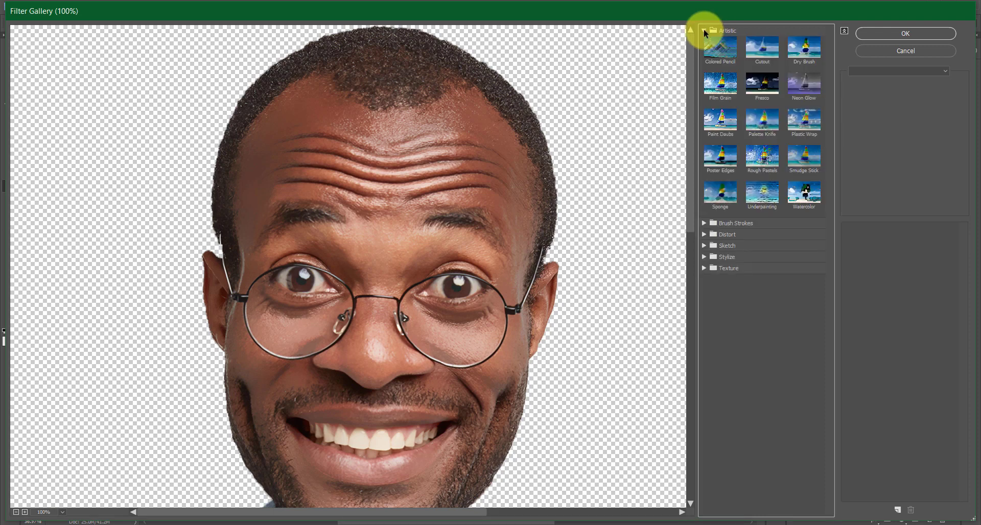
{"action": "left_click", "coordinate": [722, 158]}
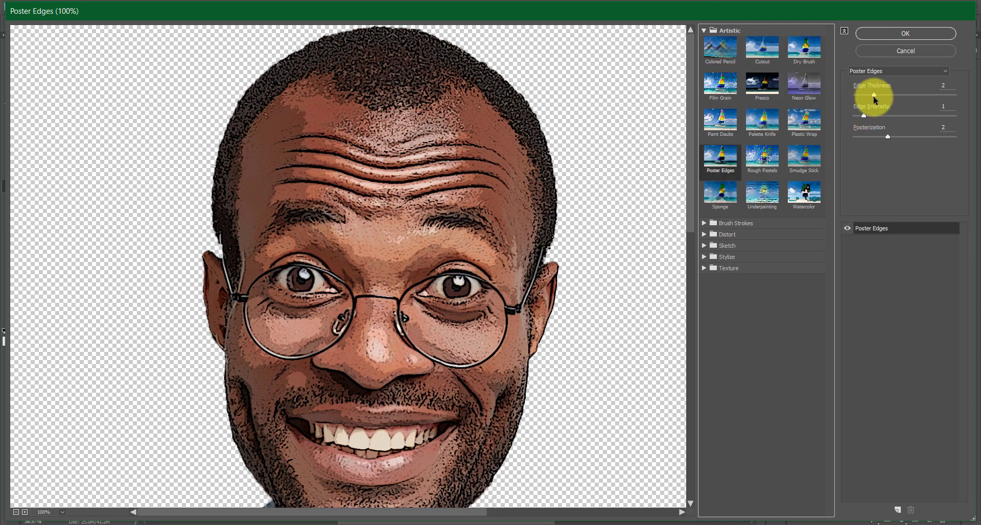
{"action": "left_click", "coordinate": [874, 96]}
{"action": "left_click_drag", "start_coordinate": [874, 97], "coordinate": [963, 92]}
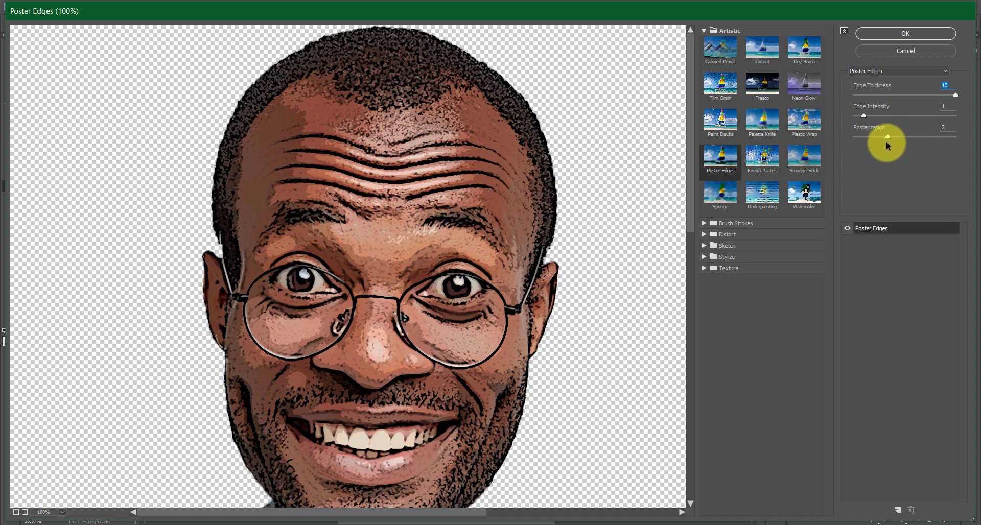
{"action": "left_click", "coordinate": [905, 33]}
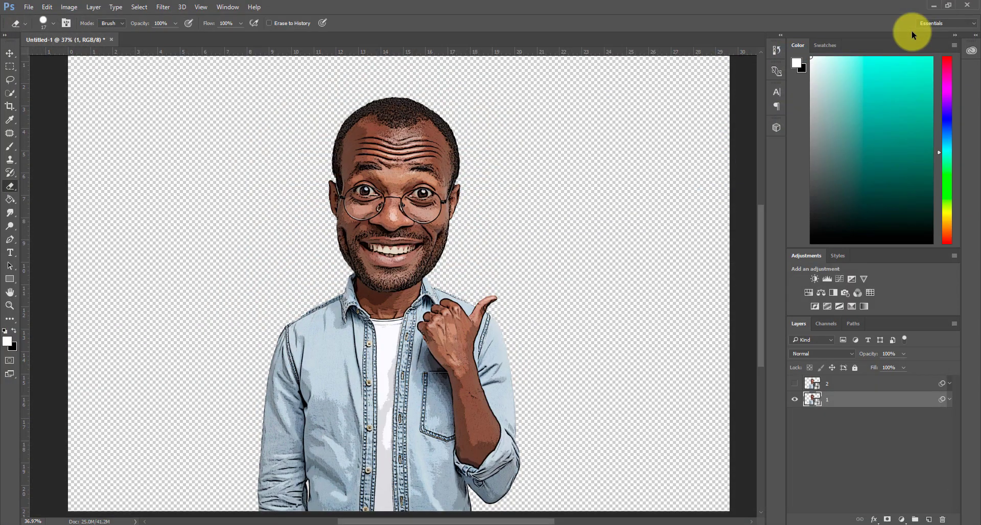
Set the opacity of layer 1's Filter Gallery smart filter to 35% in its blending options, keeping Normal mode
{"action": "left_click", "coordinate": [948, 400]}
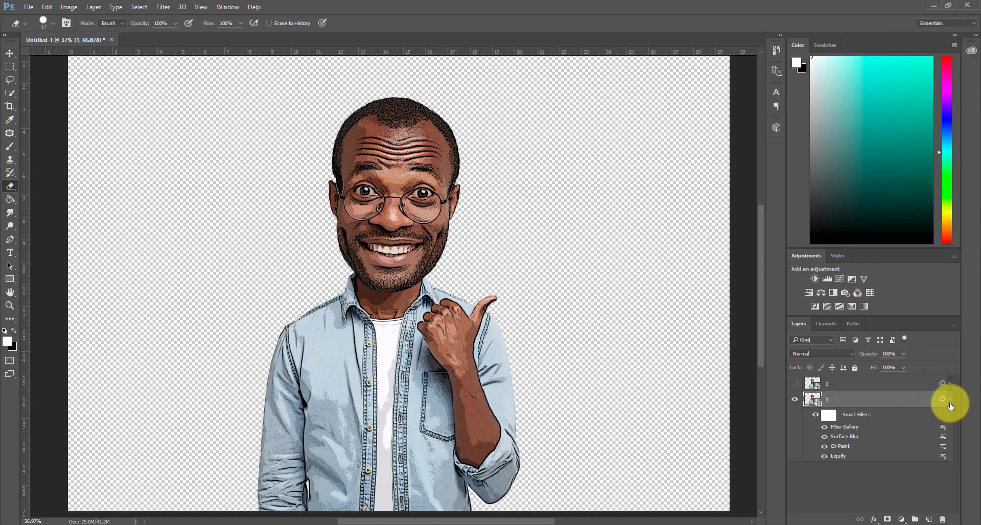
{"action": "double_click", "coordinate": [943, 429]}
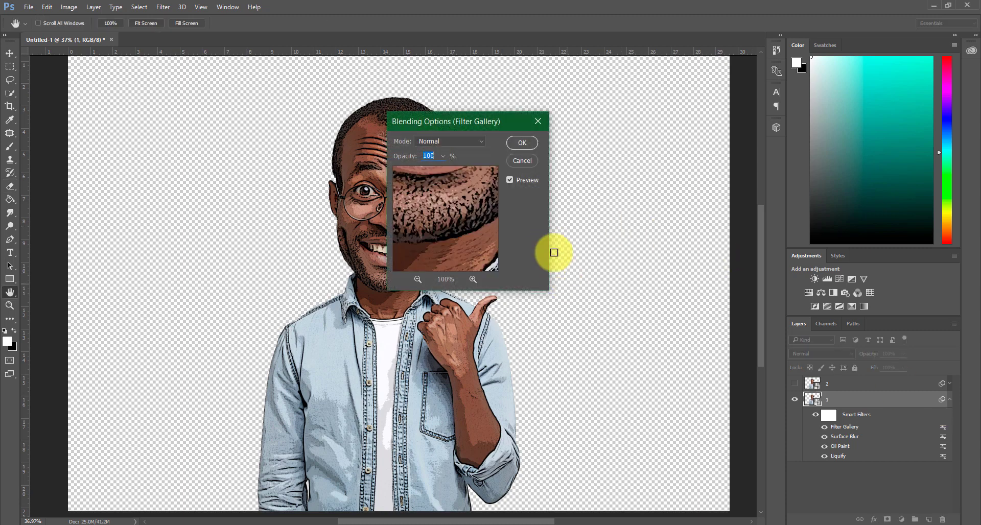
{"action": "left_click_drag", "start_coordinate": [467, 127], "coordinate": [603, 151]}
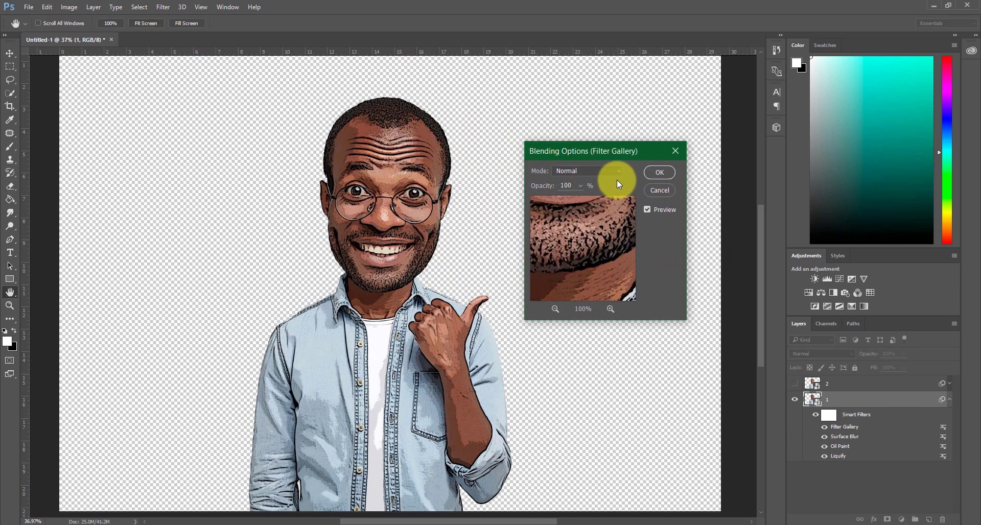
{"action": "left_click", "coordinate": [616, 172]}
{"action": "left_click", "coordinate": [604, 182]}
{"action": "left_click", "coordinate": [580, 186]}
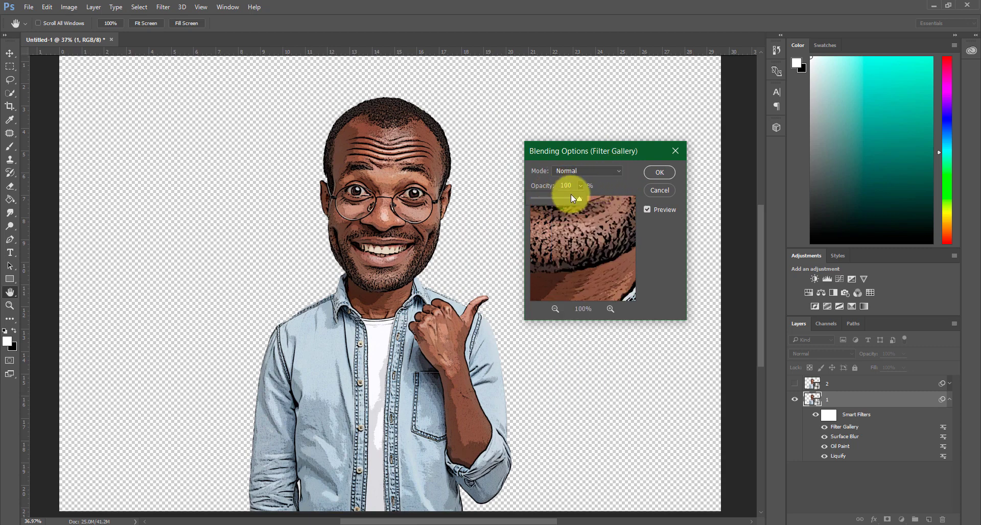
{"action": "left_click_drag", "start_coordinate": [572, 185], "coordinate": [555, 186]}
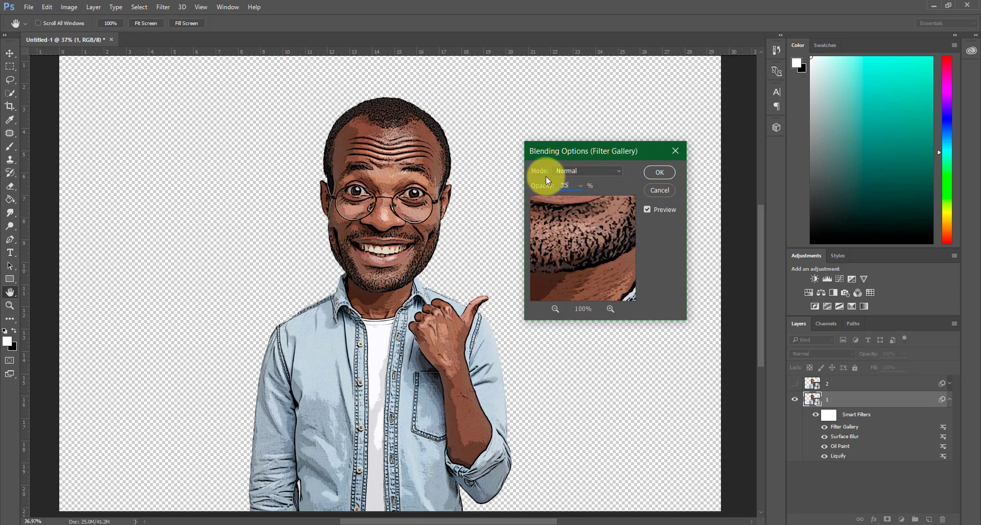
{"action": "left_click", "coordinate": [655, 175]}
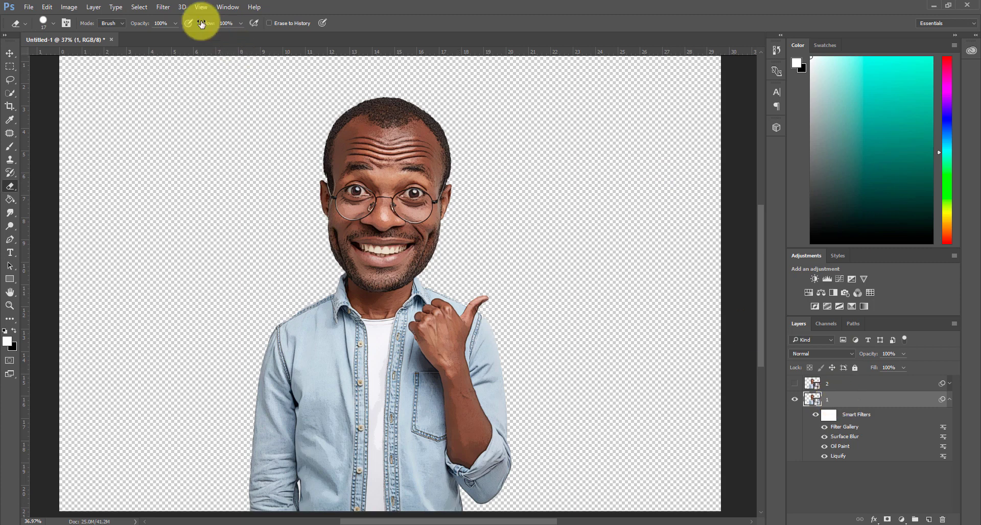
Apply a second Oil Paint filter to layer 1 with Stylization 5, Cleanliness 3 and Scale 0.1
{"action": "left_click", "coordinate": [162, 8]}
{"action": "mouse_move", "coordinate": [280, 236]}
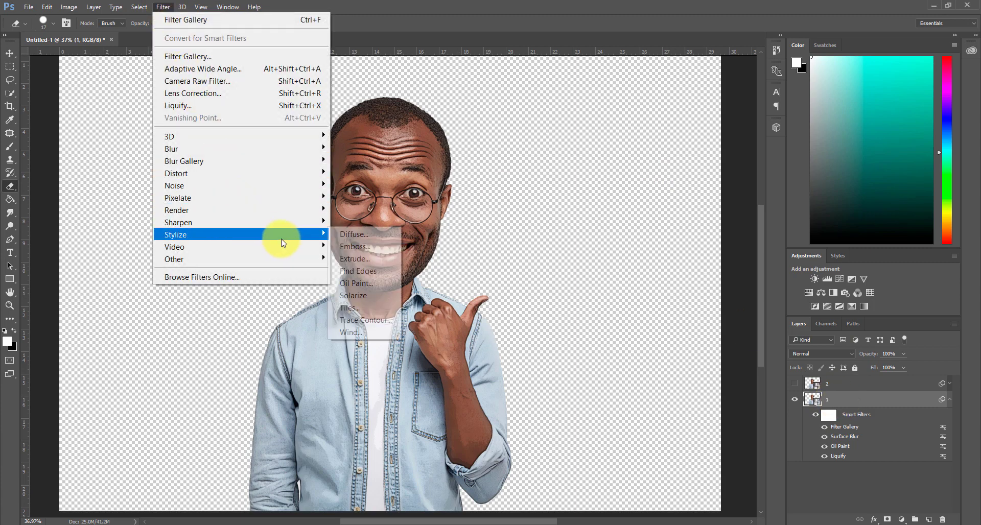
{"action": "left_click", "coordinate": [373, 281]}
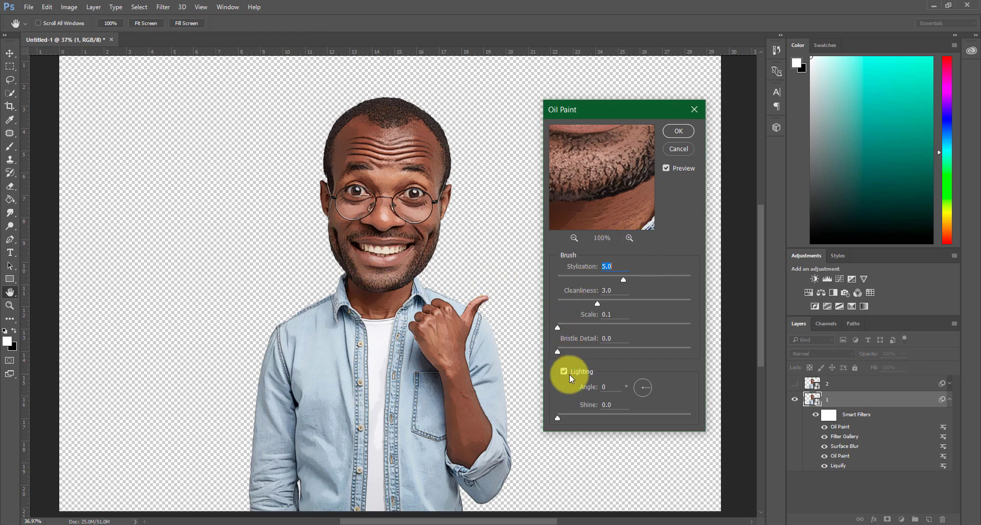
{"action": "left_click", "coordinate": [679, 131]}
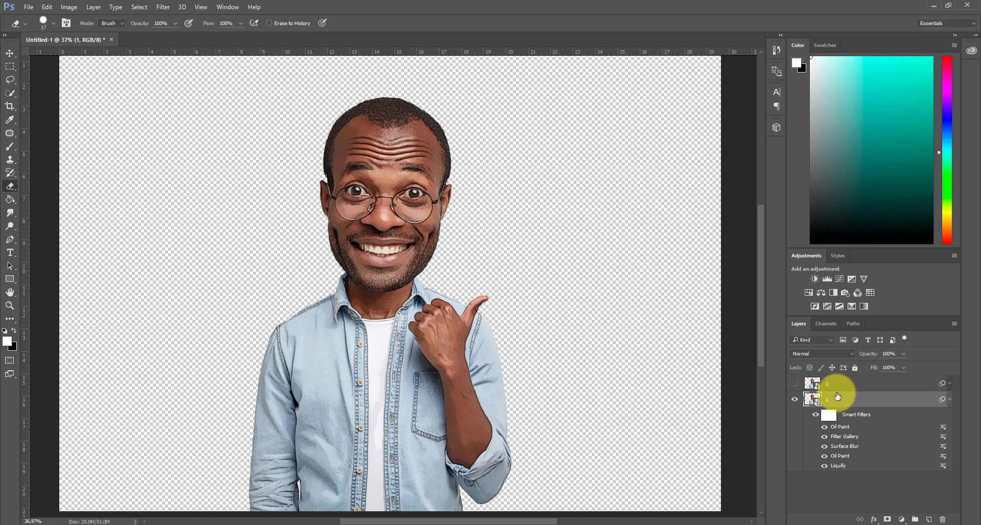
Sharpen layer 1 with Unsharp Mask at Amount 150%, Radius 6 pixels and Threshold 6 levels, then collapse its smart filters
{"action": "left_click", "coordinate": [168, 9]}
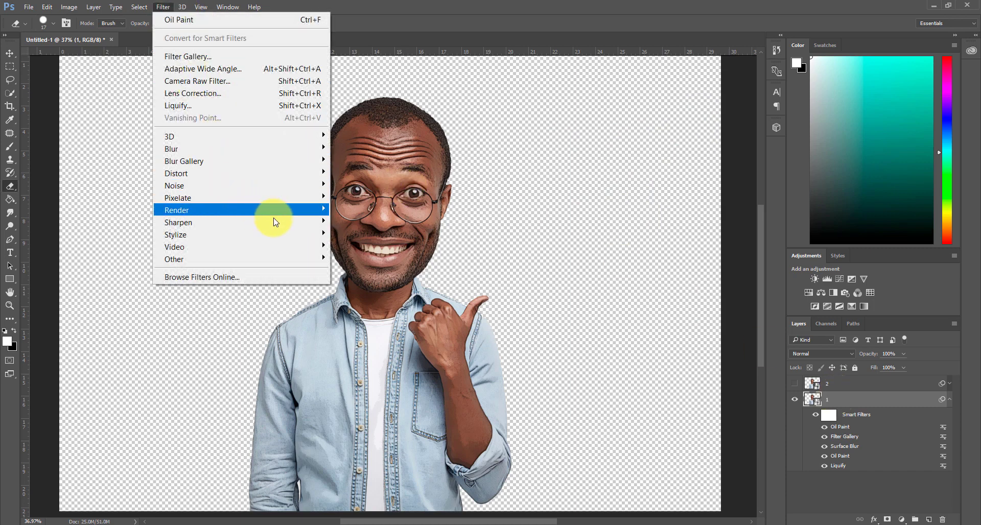
{"action": "mouse_move", "coordinate": [296, 219]}
{"action": "left_click", "coordinate": [367, 282]}
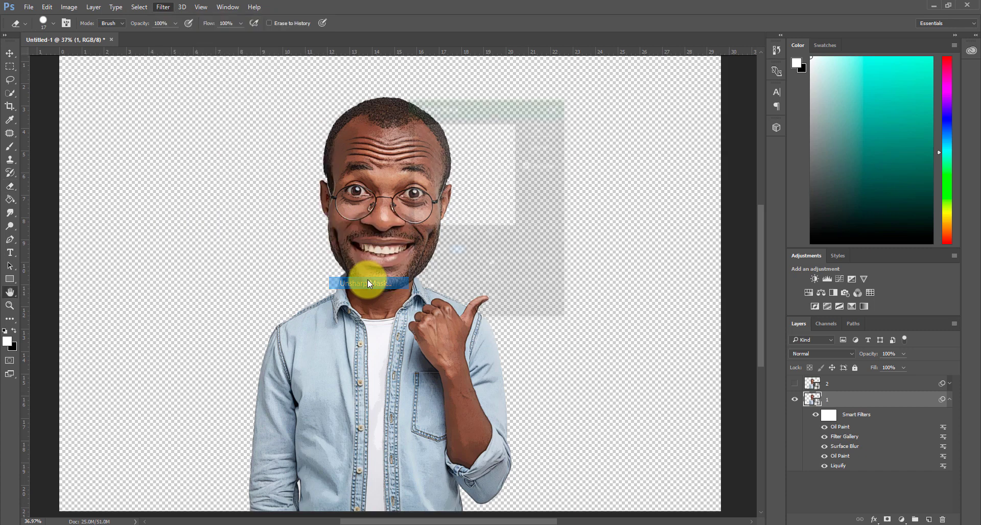
{"action": "left_click_drag", "start_coordinate": [467, 114], "coordinate": [583, 149]}
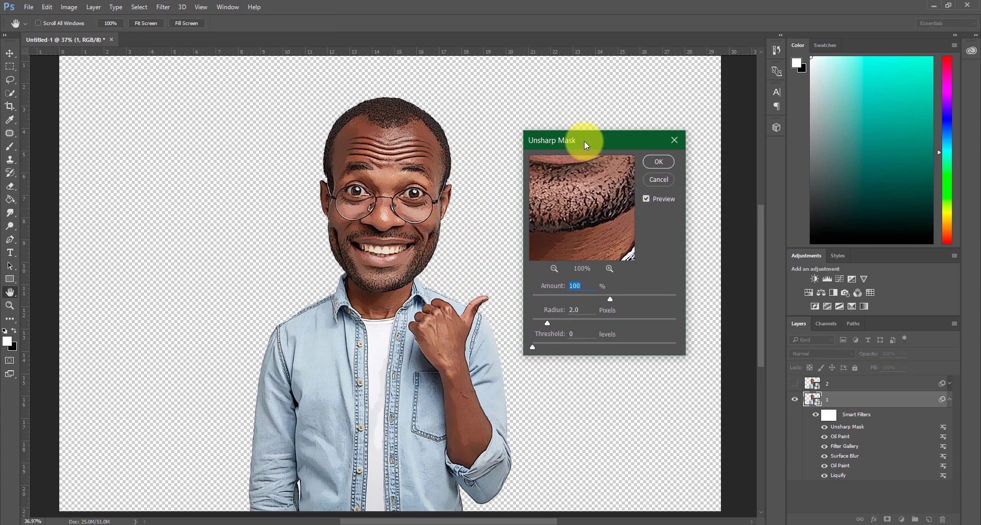
{"action": "left_click", "coordinate": [583, 286]}
{"action": "left_click_drag", "start_coordinate": [583, 287], "coordinate": [527, 309]}
{"action": "type", "text": "150"}
{"action": "type", "text": "6"}
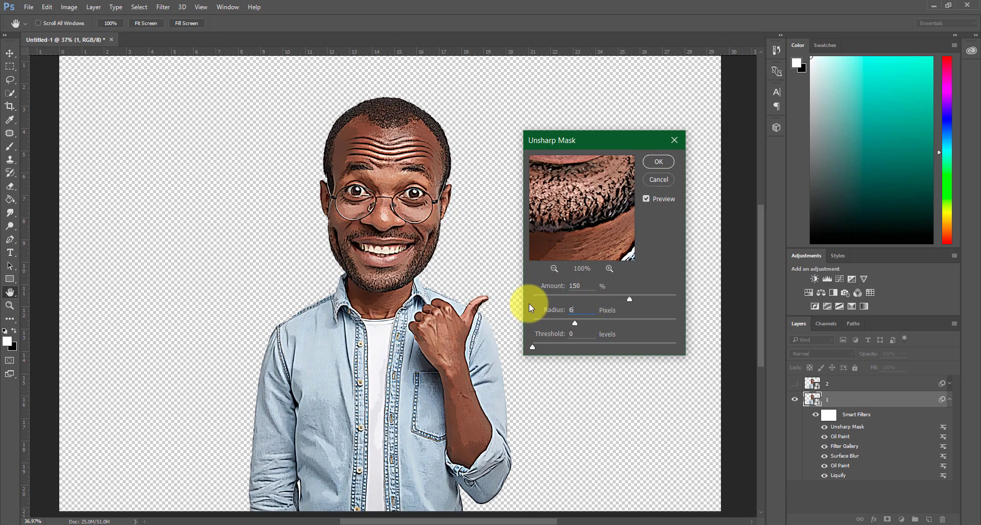
{"action": "left_click_drag", "start_coordinate": [586, 333], "coordinate": [548, 333]}
{"action": "type", "text": "6"}
{"action": "left_click", "coordinate": [656, 163]}
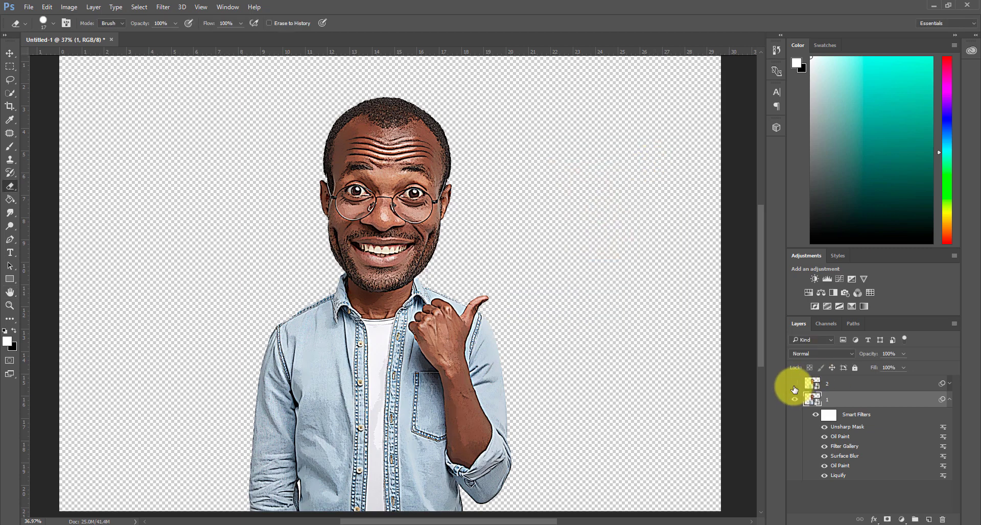
{"action": "left_click", "coordinate": [949, 399]}
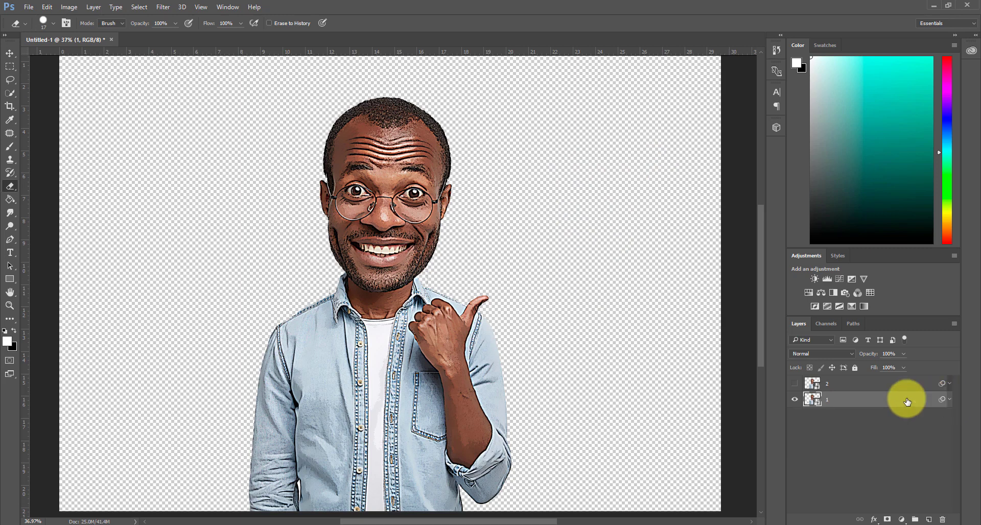
Show layer 2 and apply a Gaussian Blur to it with a Radius of 5 pixels
{"action": "left_click", "coordinate": [794, 383]}
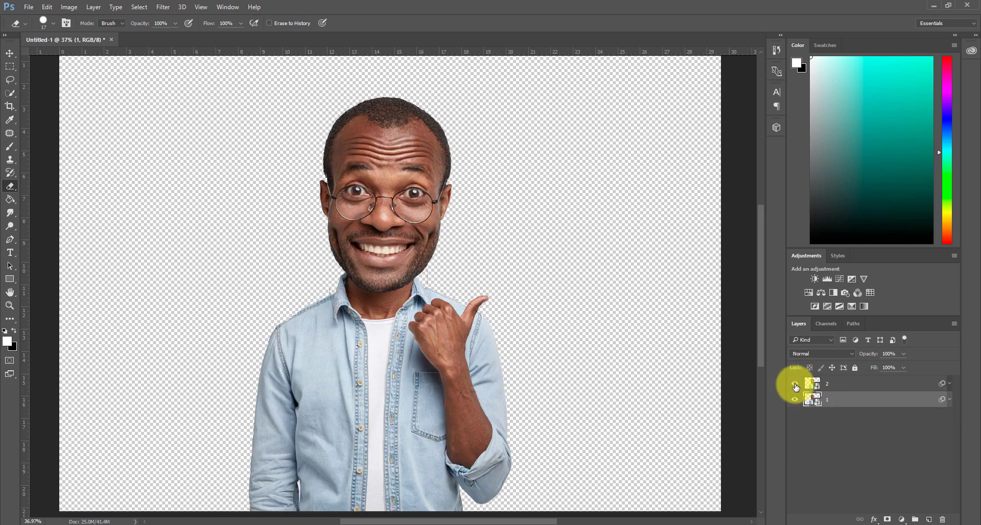
{"action": "left_click", "coordinate": [852, 384]}
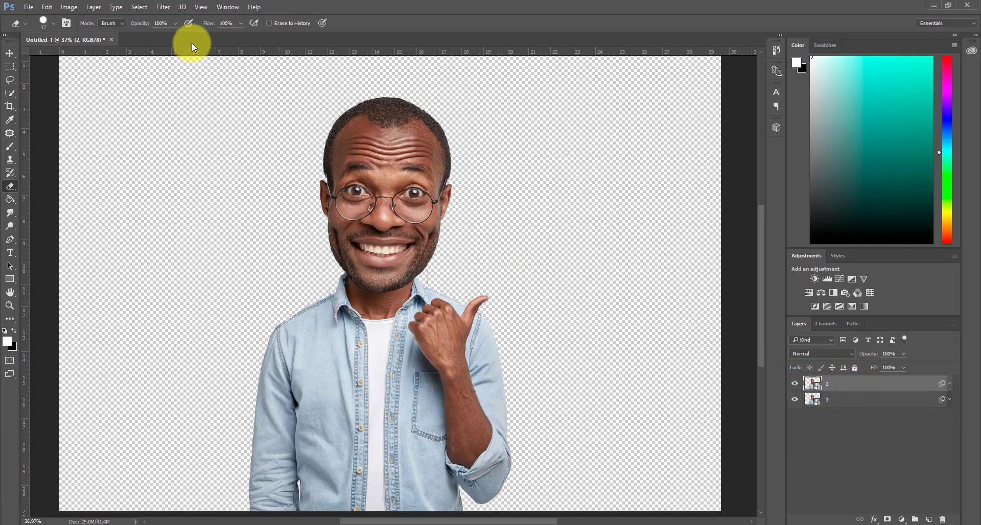
{"action": "left_click", "coordinate": [162, 7]}
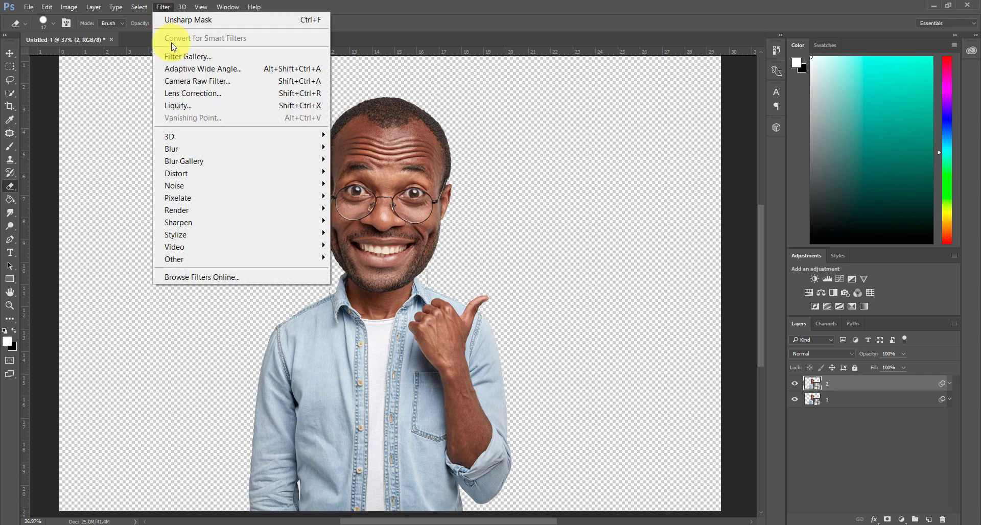
{"action": "mouse_move", "coordinate": [321, 149]}
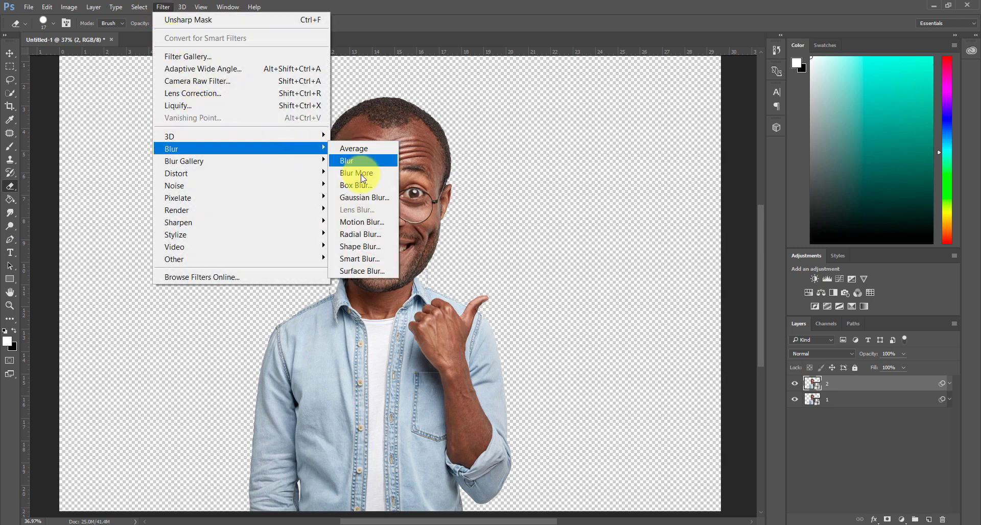
{"action": "left_click", "coordinate": [390, 204]}
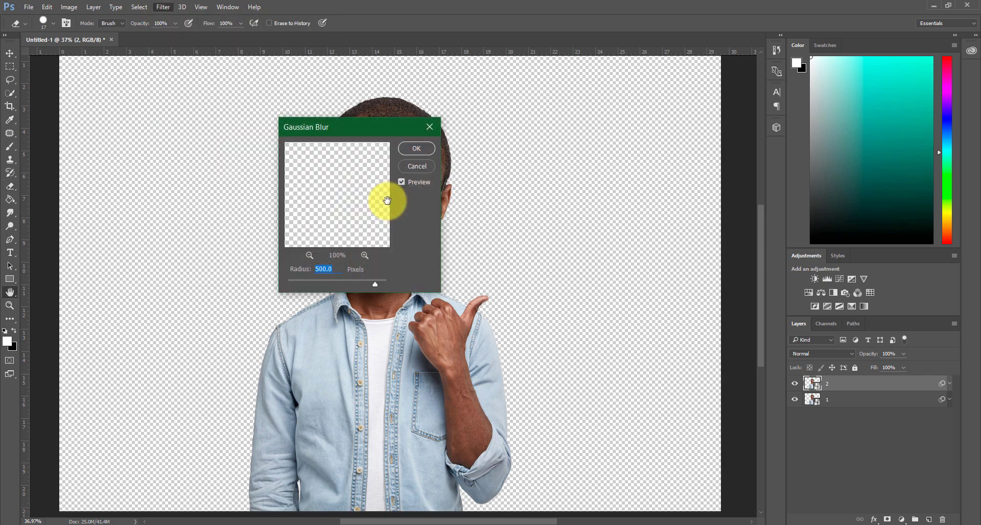
{"action": "left_click_drag", "start_coordinate": [376, 134], "coordinate": [618, 133]}
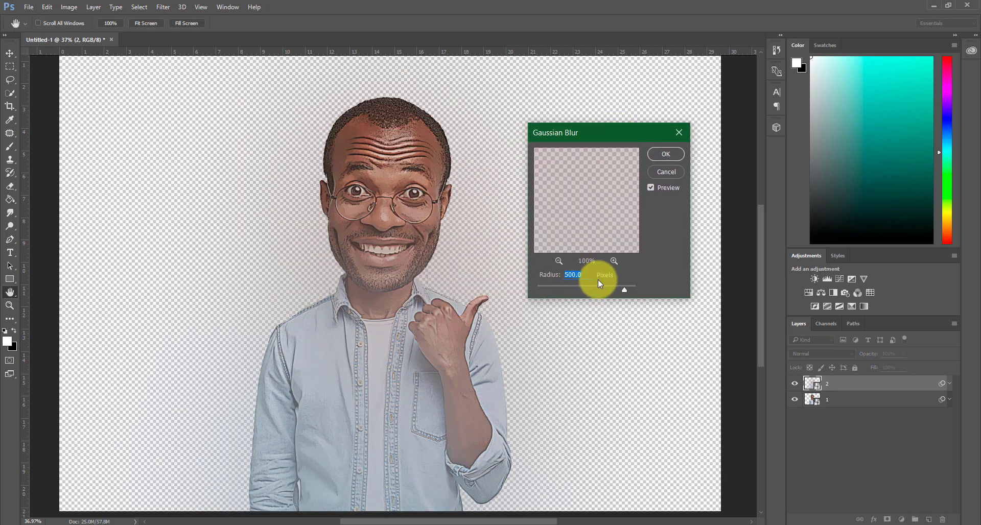
{"action": "type", "text": "5"}
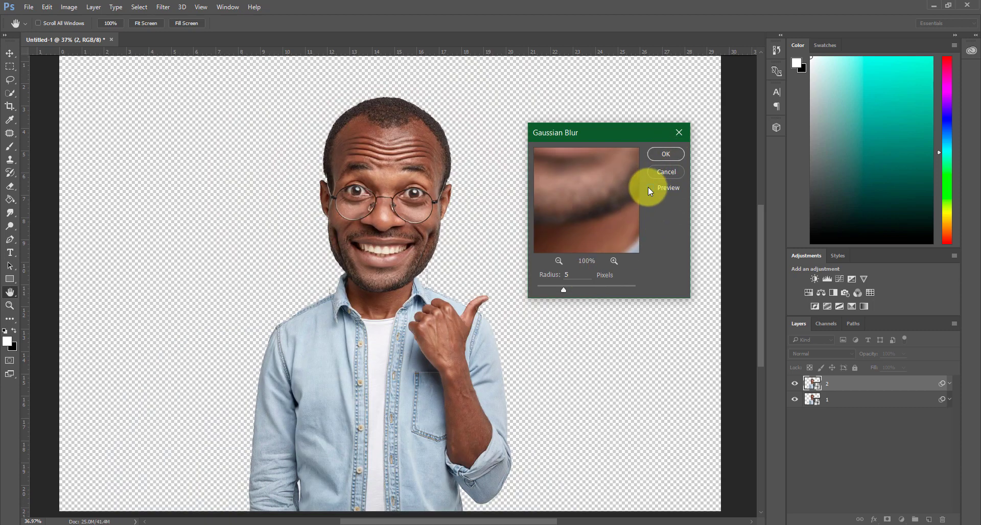
{"action": "left_click", "coordinate": [668, 153]}
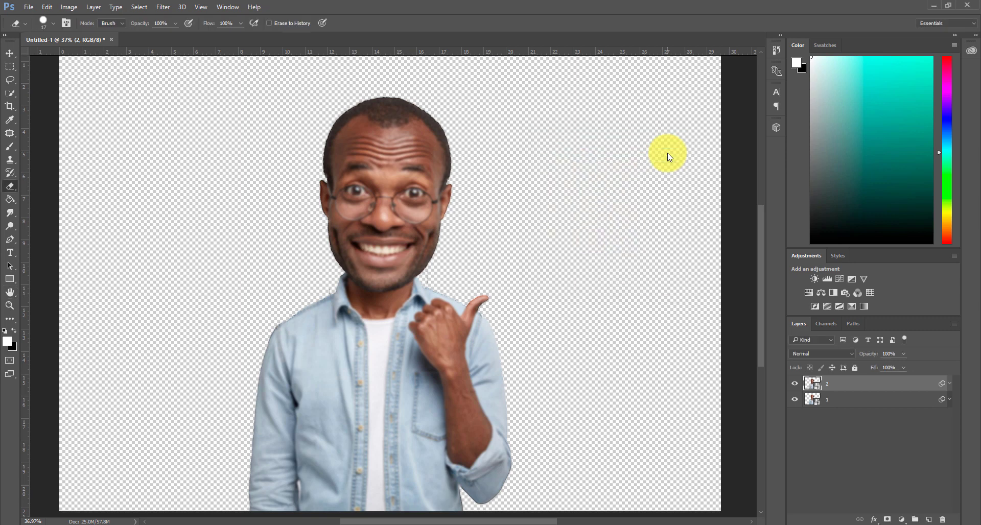
Add an Invert and a default Black & White adjustment layer above layer 2, both clipped to it
{"action": "left_click", "coordinate": [903, 519]}
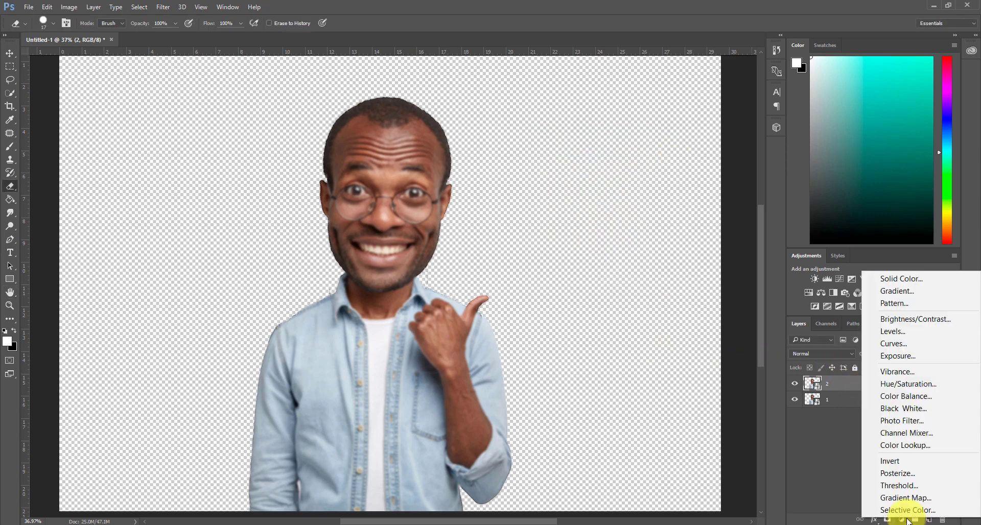
{"action": "left_click", "coordinate": [905, 461]}
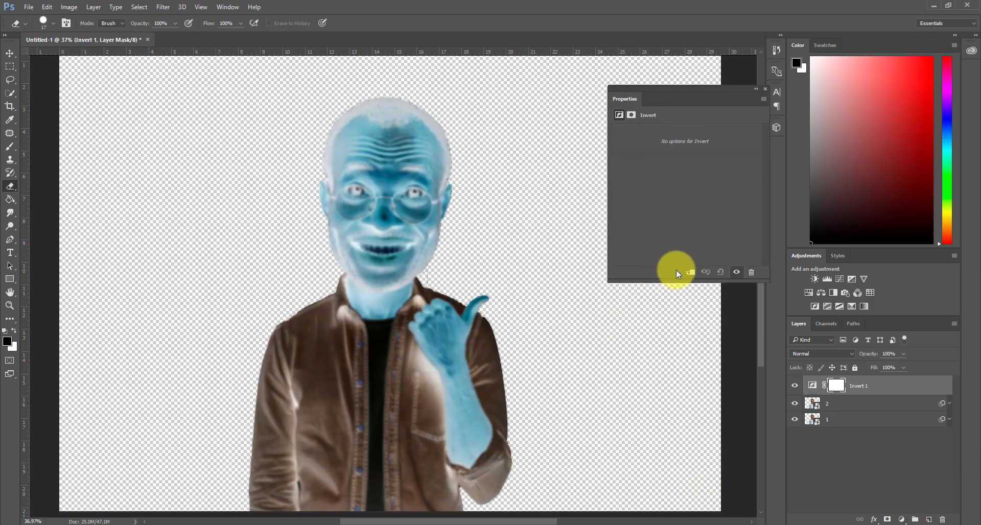
{"action": "left_click", "coordinate": [691, 272]}
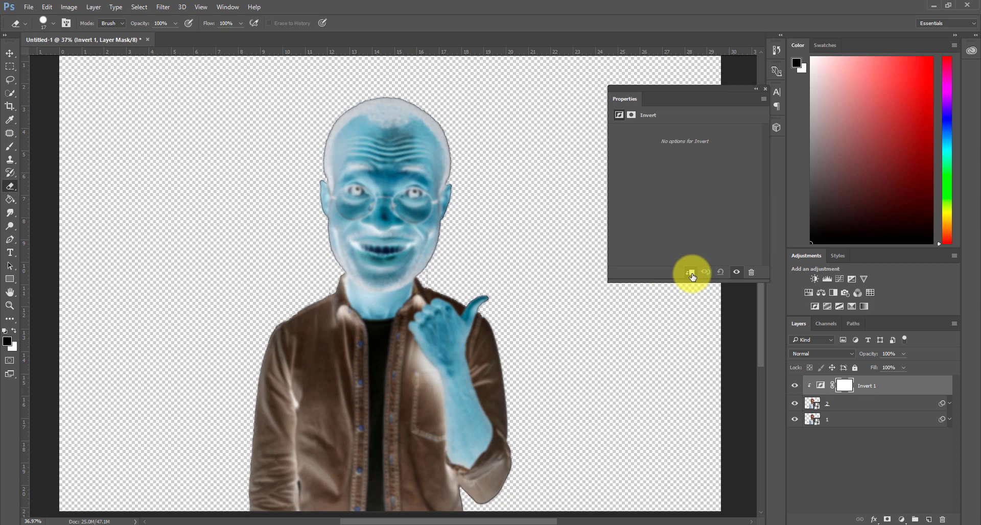
{"action": "left_click", "coordinate": [903, 520]}
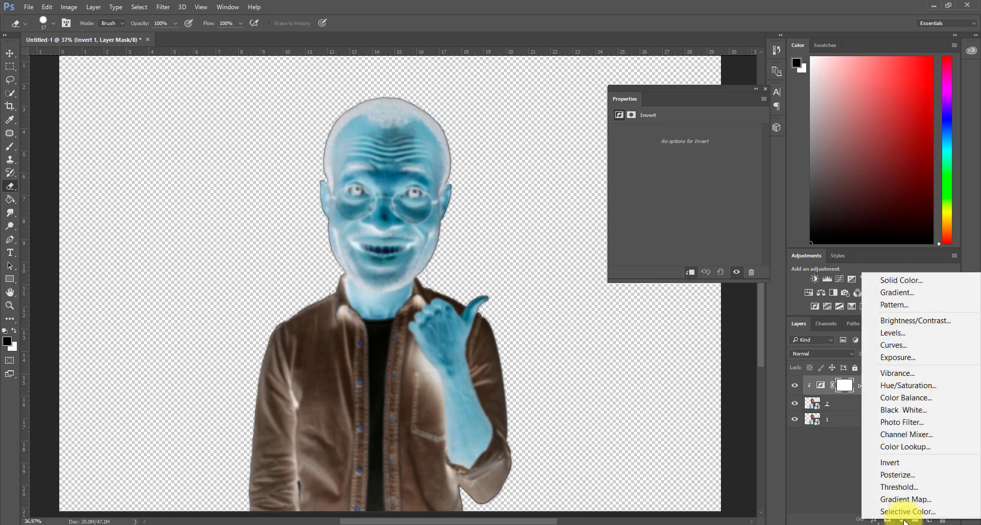
{"action": "left_click", "coordinate": [901, 412]}
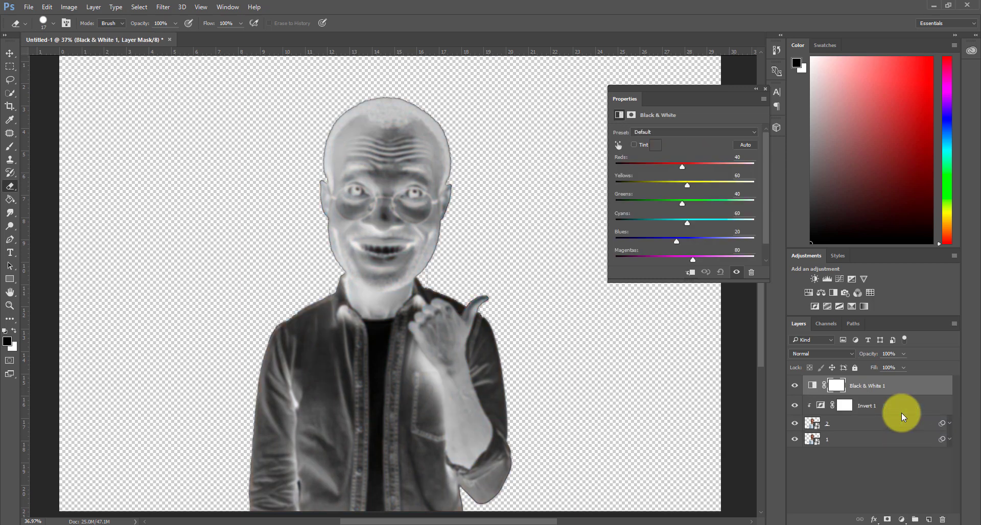
{"action": "left_click", "coordinate": [690, 274]}
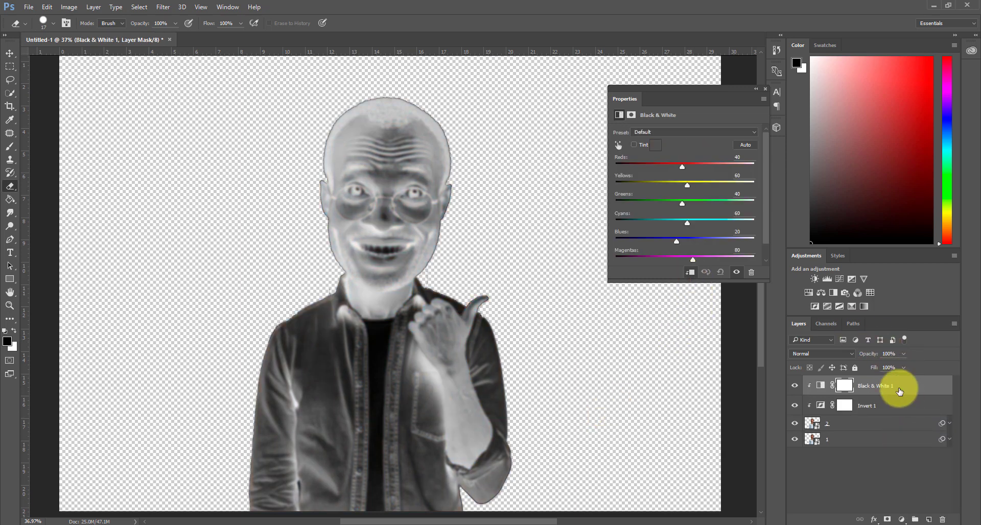
Group layer 2 with its Invert and Black & White adjustments and set the group's blend mode to Overlay
{"action": "key", "text": "ctrl+g"}
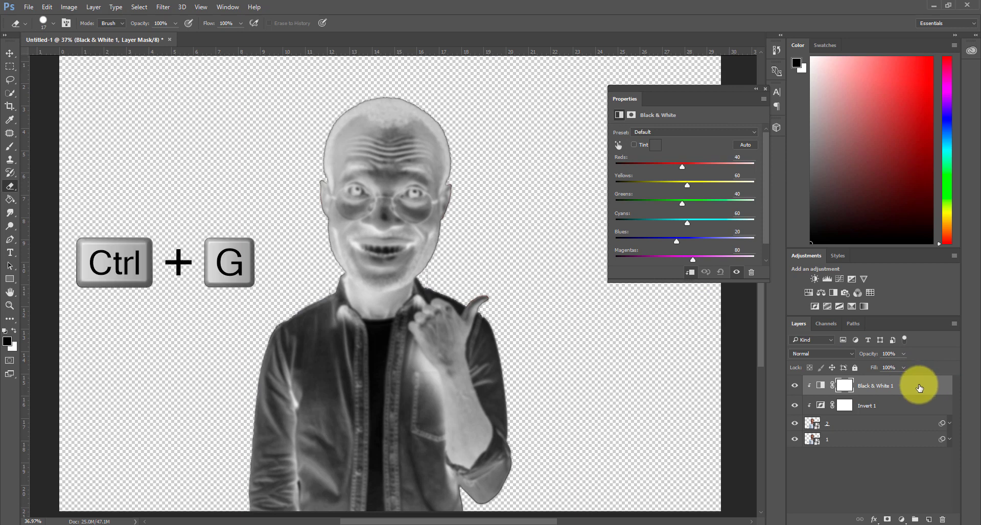
{"action": "left_click", "coordinate": [897, 424], "text": "shift"}
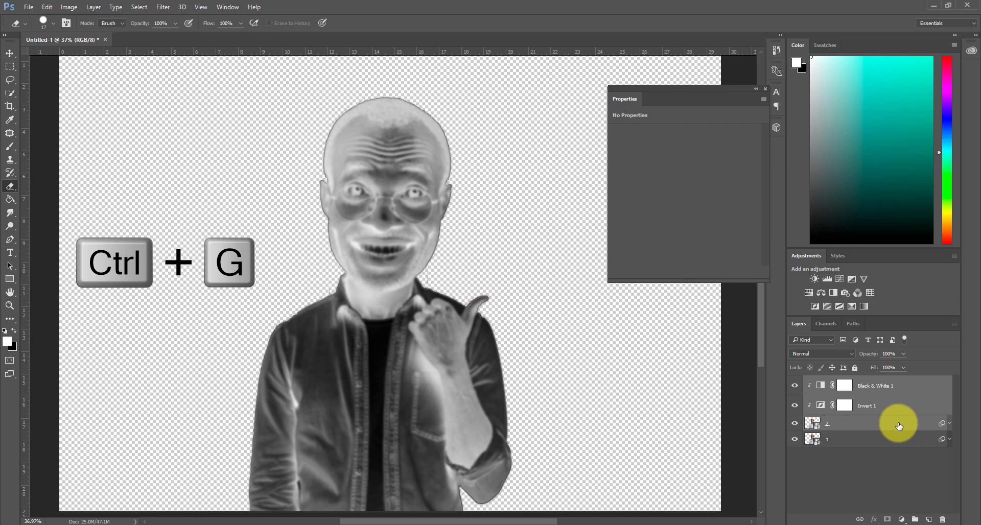
{"action": "key", "text": "ctrl+g"}
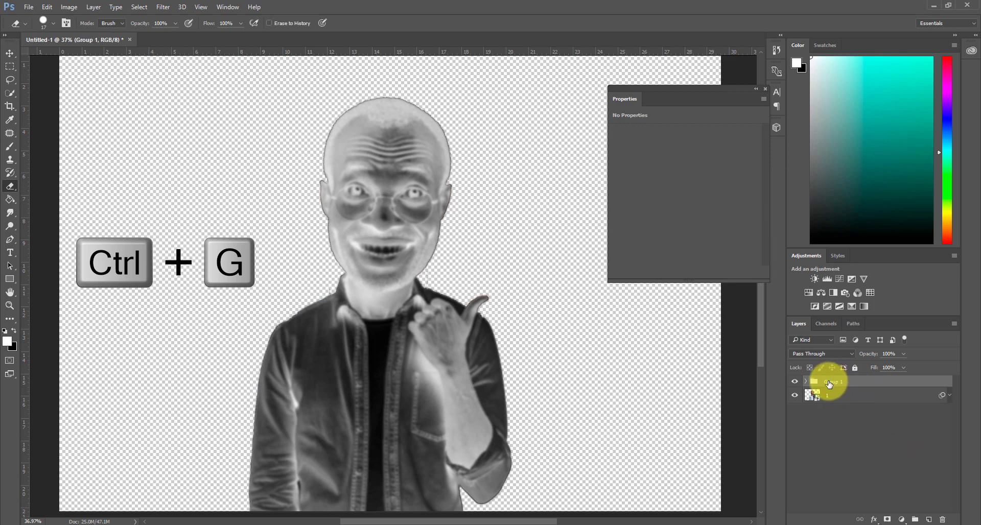
{"action": "left_click", "coordinate": [765, 89]}
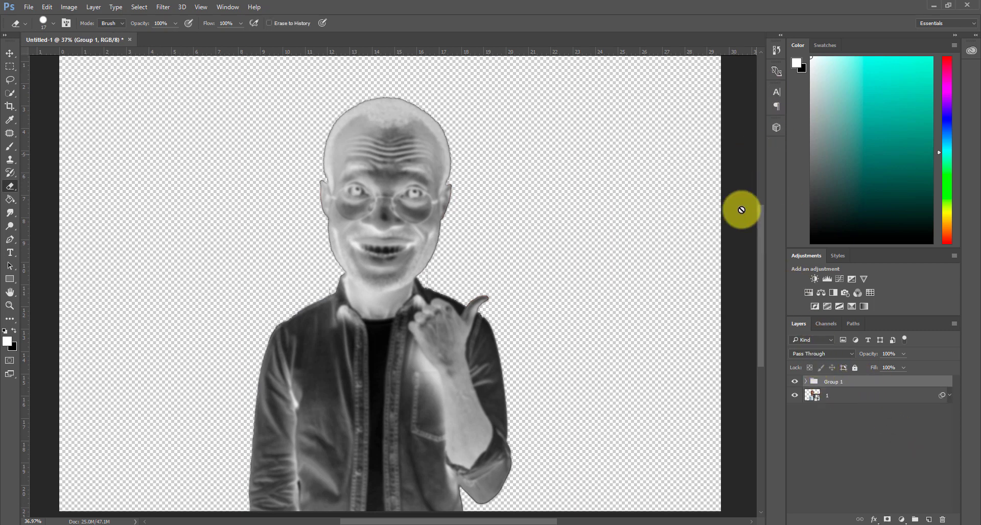
{"action": "left_click", "coordinate": [851, 354]}
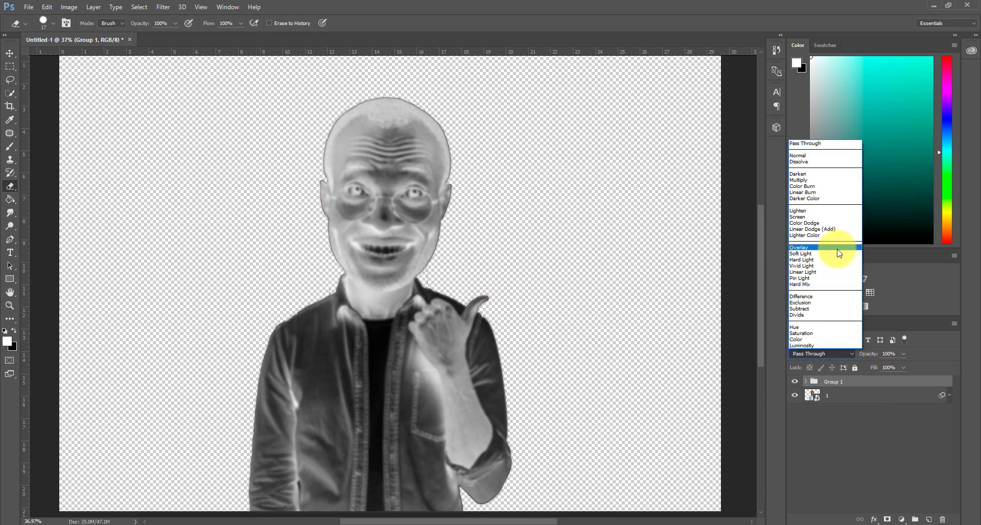
{"action": "left_click", "coordinate": [839, 248]}
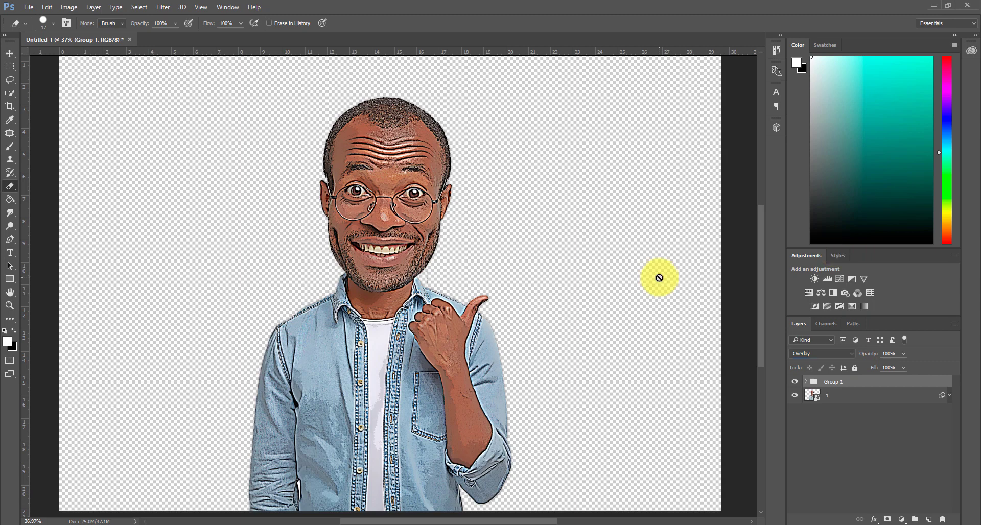
Lower the opacity of the Overlay group, Group 1, to 40% and deselect it
{"action": "left_click", "coordinate": [902, 353]}
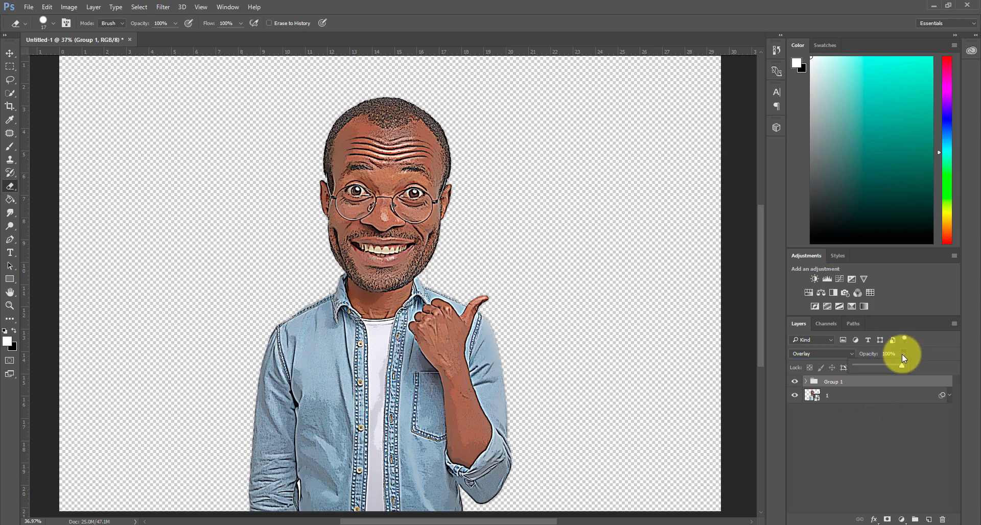
{"action": "left_click_drag", "start_coordinate": [876, 369], "coordinate": [887, 366]}
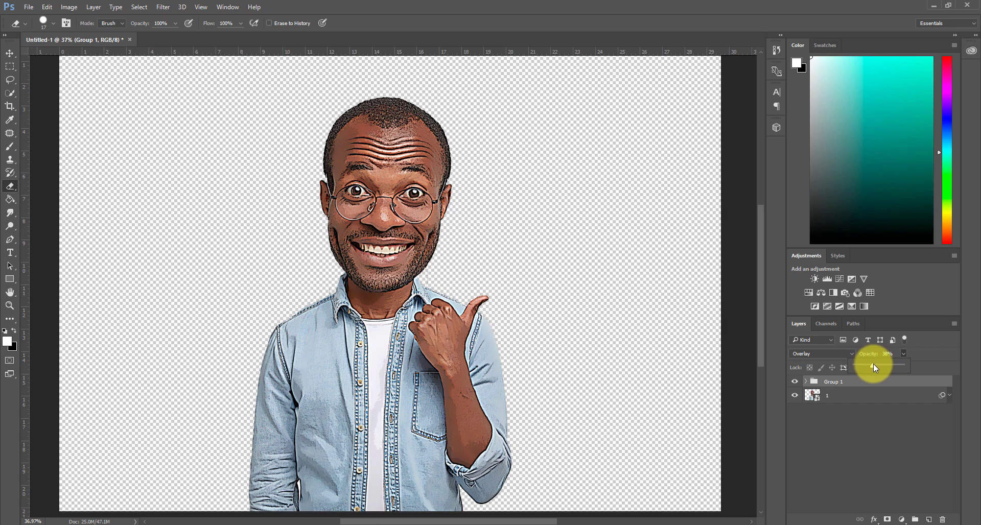
{"action": "left_click_drag", "start_coordinate": [874, 365], "coordinate": [874, 366]}
{"action": "left_click", "coordinate": [886, 434]}
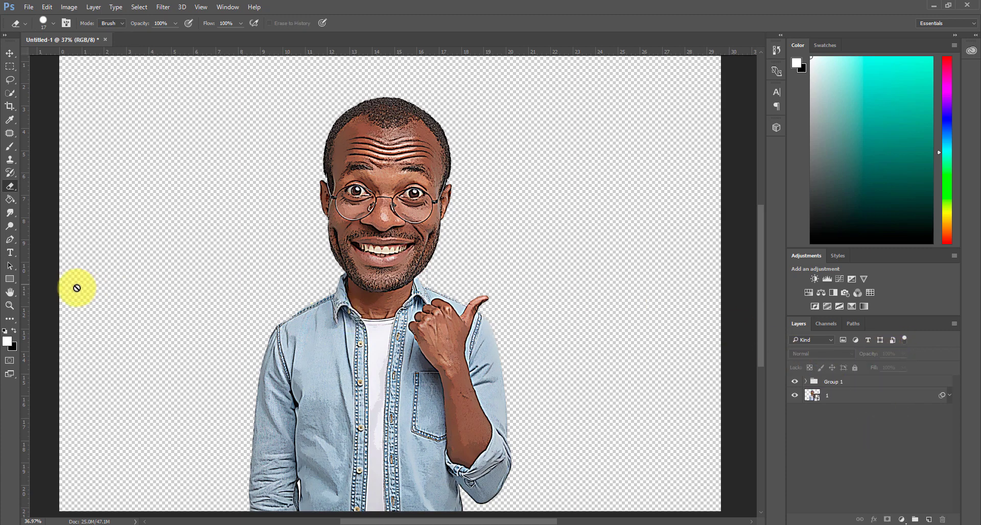
Draw a yellow circle with no outline, about 1343 px in diameter, over the man using the Ellipse tool with a 0 px stroke
{"action": "right_click", "coordinate": [13, 284]}
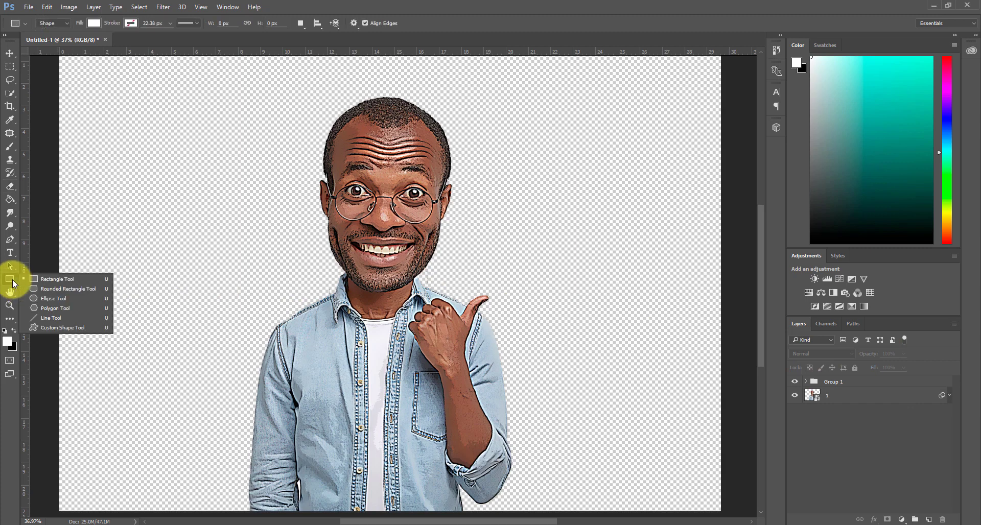
{"action": "left_click", "coordinate": [47, 295]}
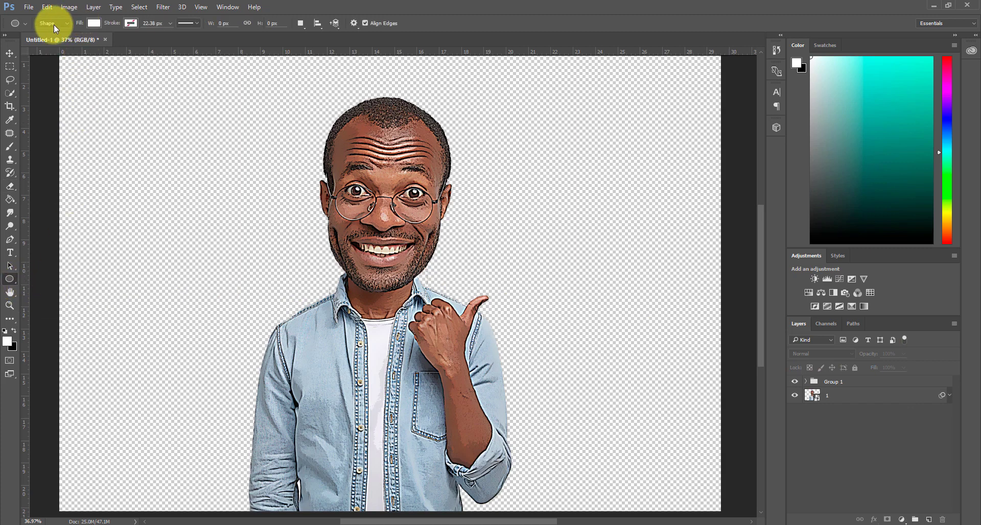
{"action": "left_click", "coordinate": [97, 23]}
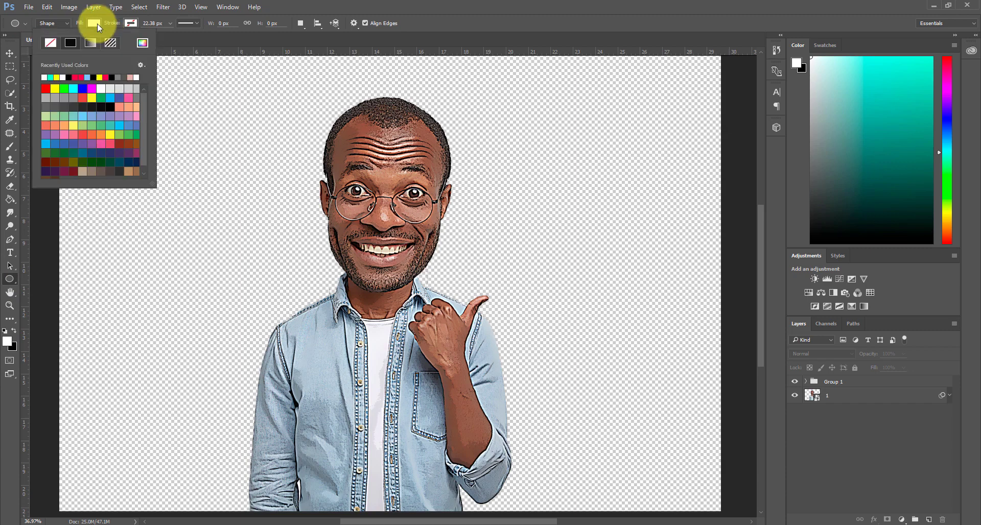
{"action": "left_click", "coordinate": [55, 89]}
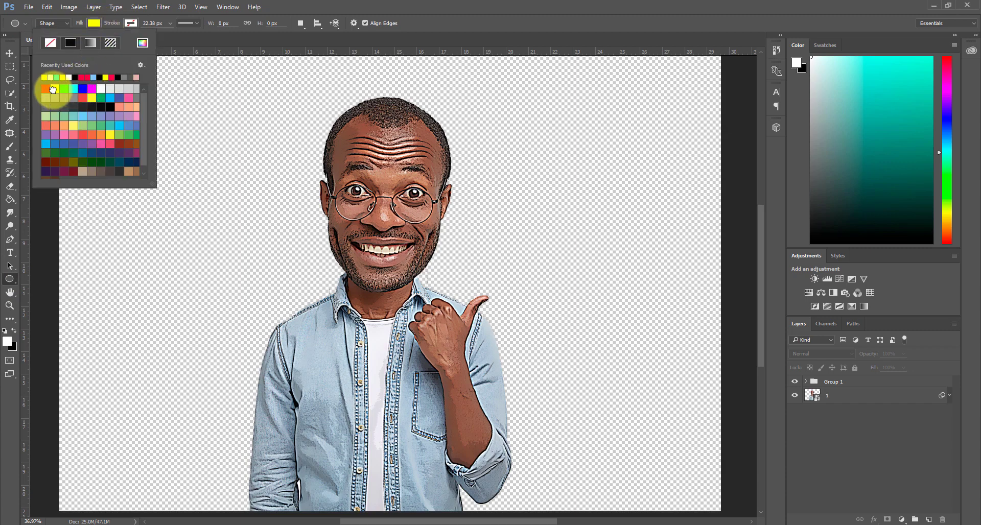
{"action": "left_click", "coordinate": [157, 22]}
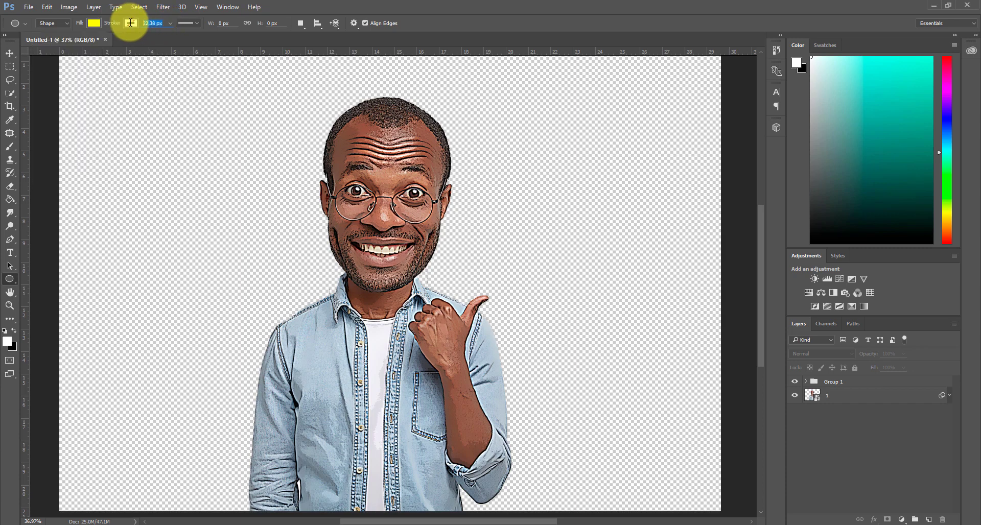
{"action": "type", "text": "0"}
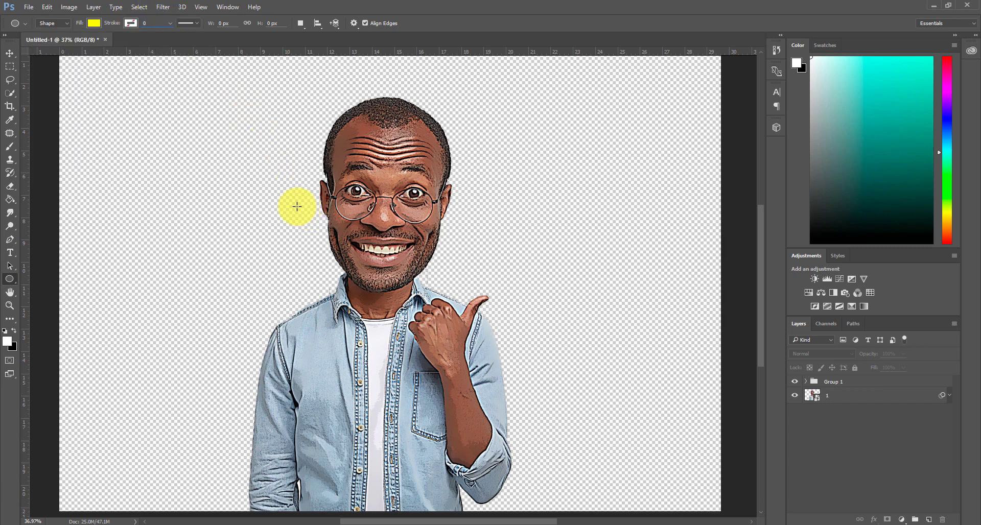
{"action": "left_click_drag", "start_coordinate": [293, 205], "coordinate": [692, 458]}
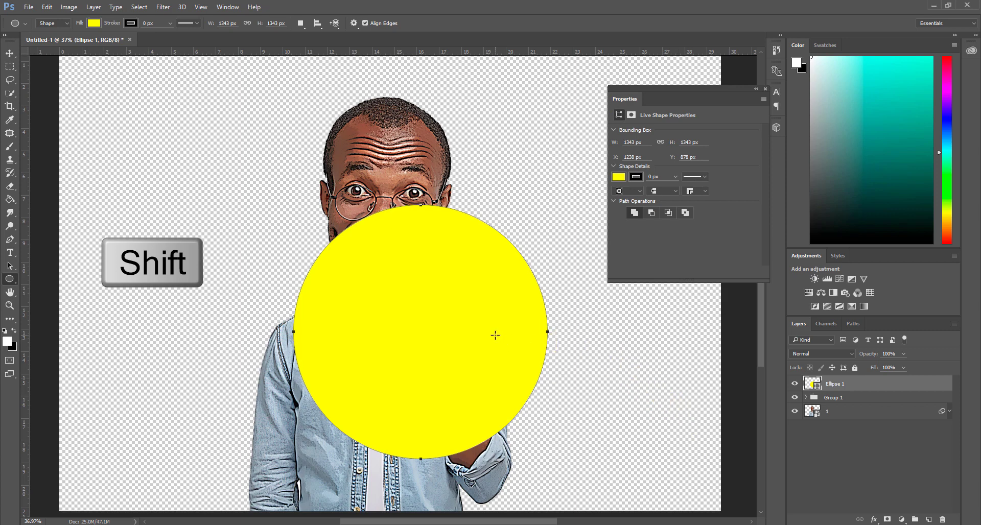
Place the yellow circle's layer beneath layer 1 and position it behind the man's head at about X 1026 px, Y 511 px
{"action": "left_click", "coordinate": [11, 61]}
{"action": "left_click_drag", "start_coordinate": [410, 321], "coordinate": [376, 239]}
{"action": "left_click", "coordinate": [685, 256]}
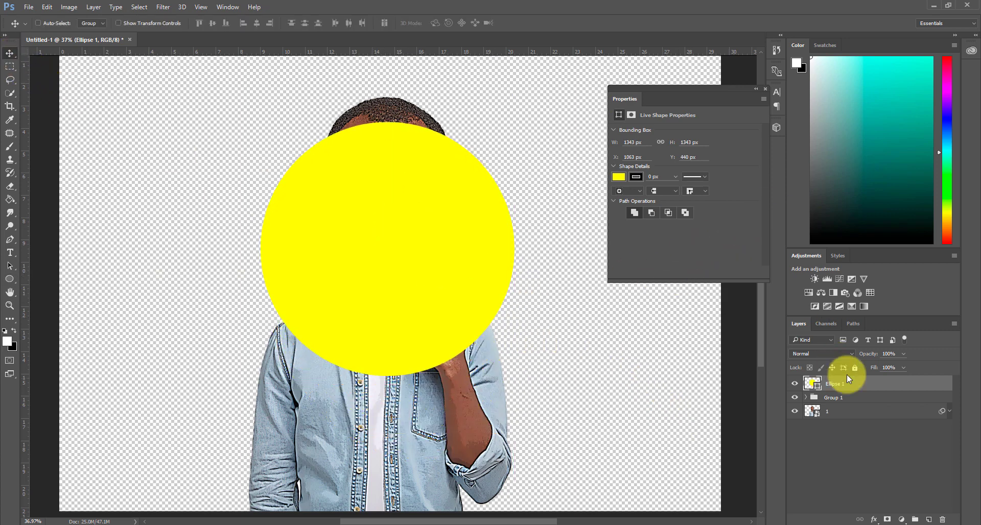
{"action": "left_click_drag", "start_coordinate": [847, 378], "coordinate": [868, 425]}
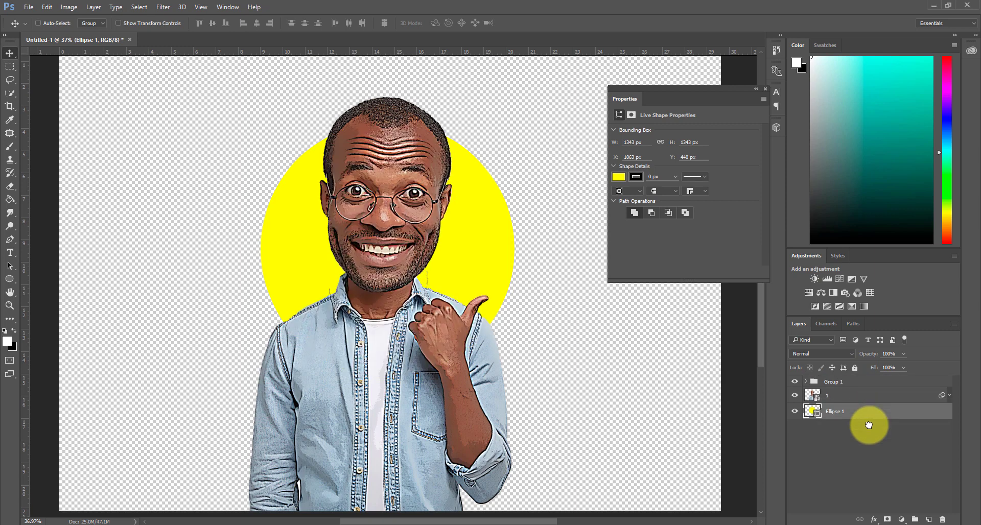
{"action": "left_click_drag", "start_coordinate": [486, 246], "coordinate": [479, 259]}
{"action": "left_click", "coordinate": [628, 258]}
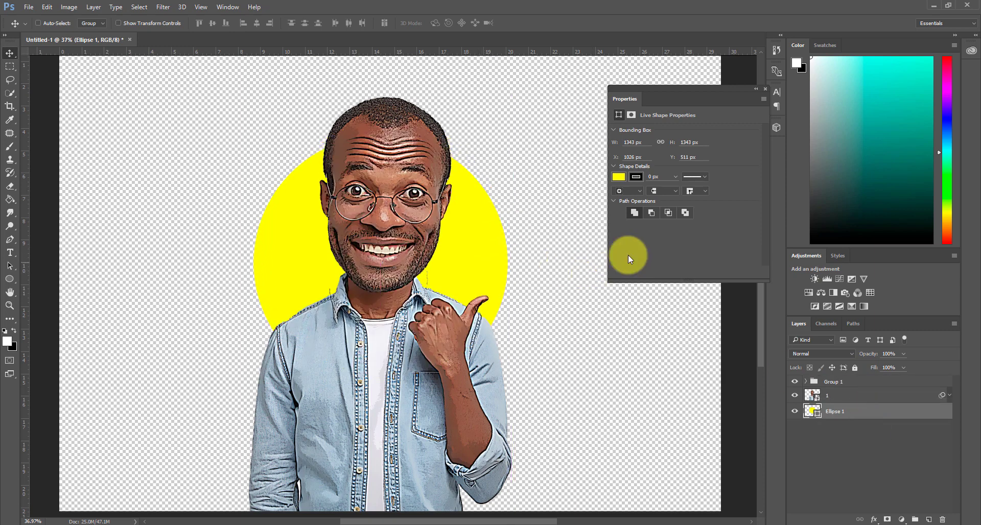
{"action": "left_click", "coordinate": [766, 89]}
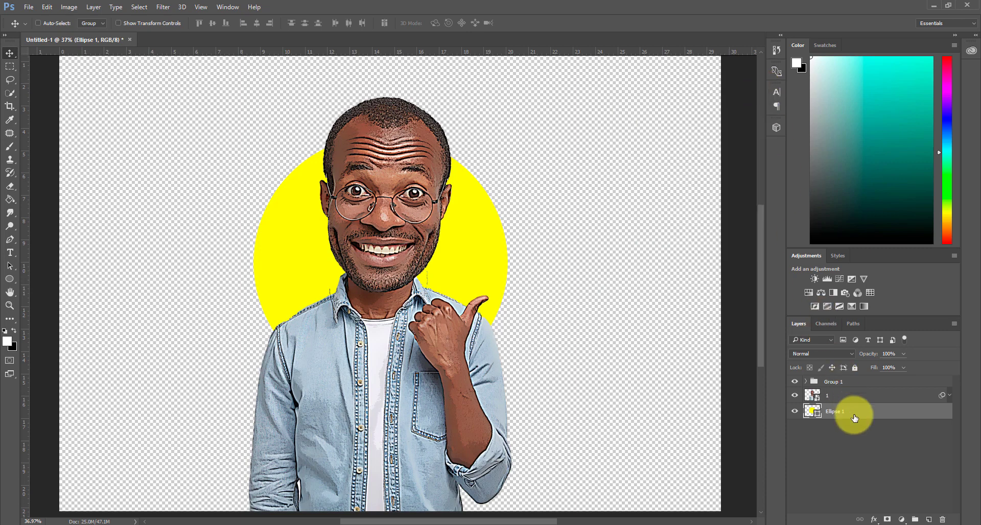
Add a white outside Stroke layer style with a Size of 100 px to the yellow circle
{"action": "right_click", "coordinate": [855, 418]}
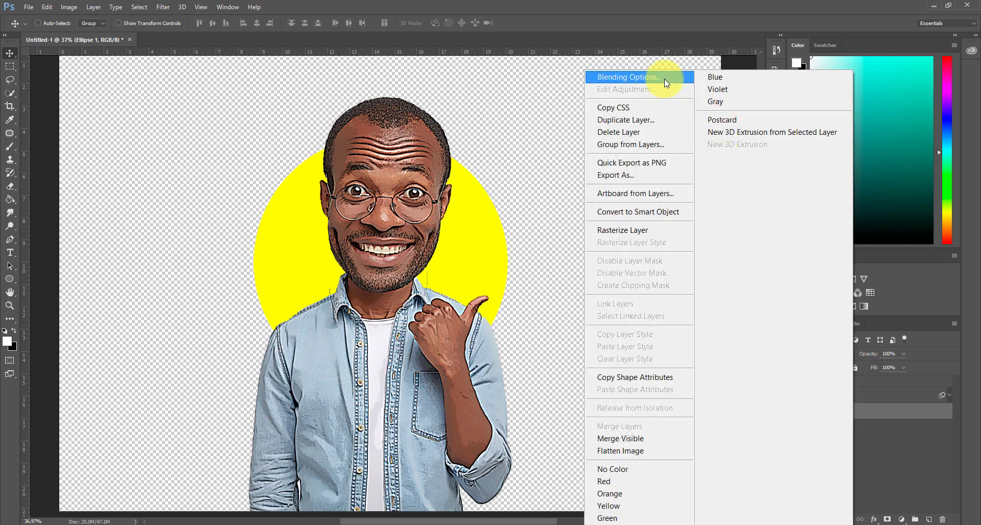
{"action": "left_click", "coordinate": [664, 79]}
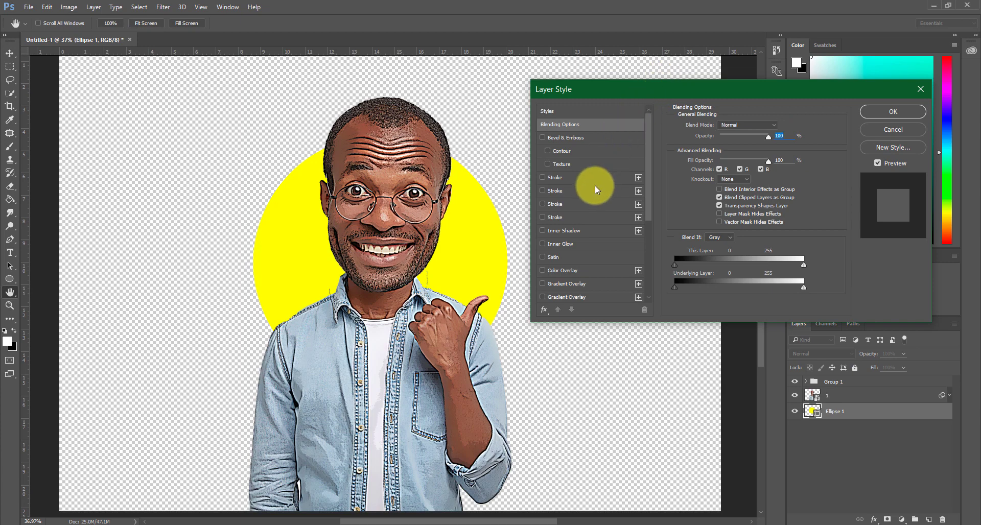
{"action": "left_click", "coordinate": [542, 178]}
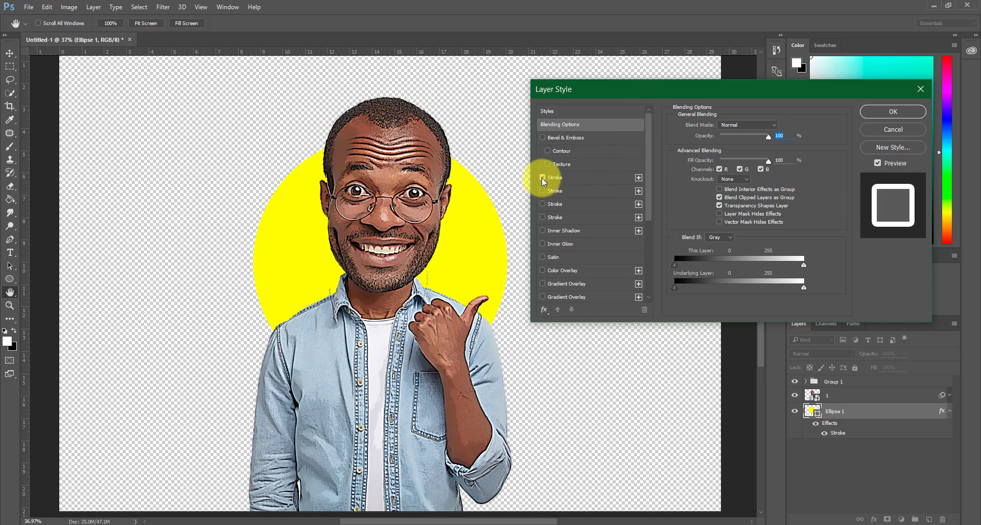
{"action": "left_click", "coordinate": [563, 177]}
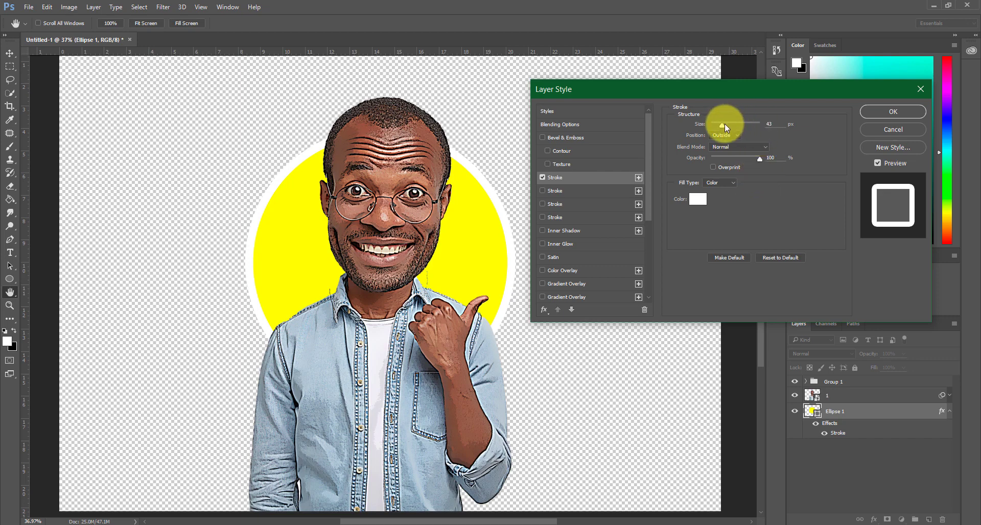
{"action": "mouse_move", "coordinate": [725, 123]}
{"action": "left_mouse_down"}
{"action": "mouse_move", "coordinate": [761, 123]}
{"action": "mouse_move", "coordinate": [738, 124]}
{"action": "left_mouse_up"}
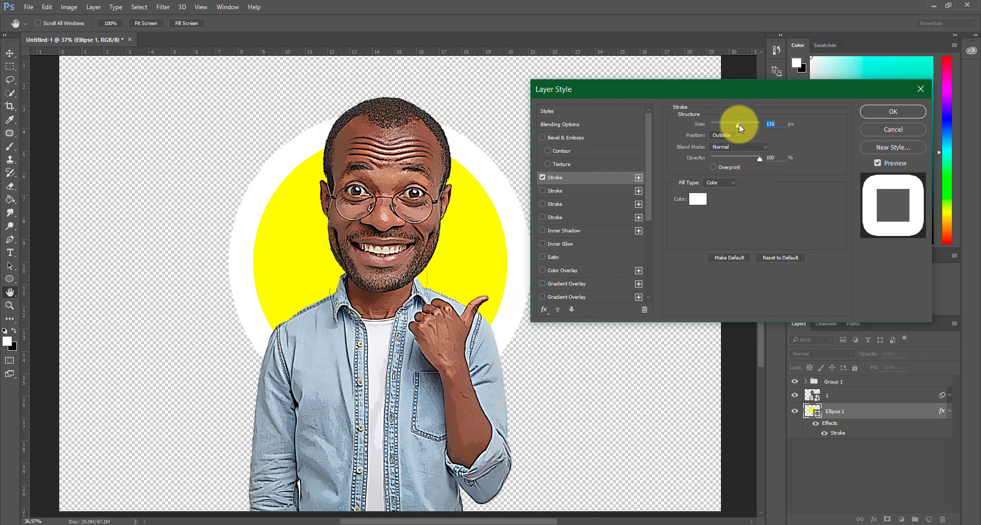
{"action": "type", "text": "1"}
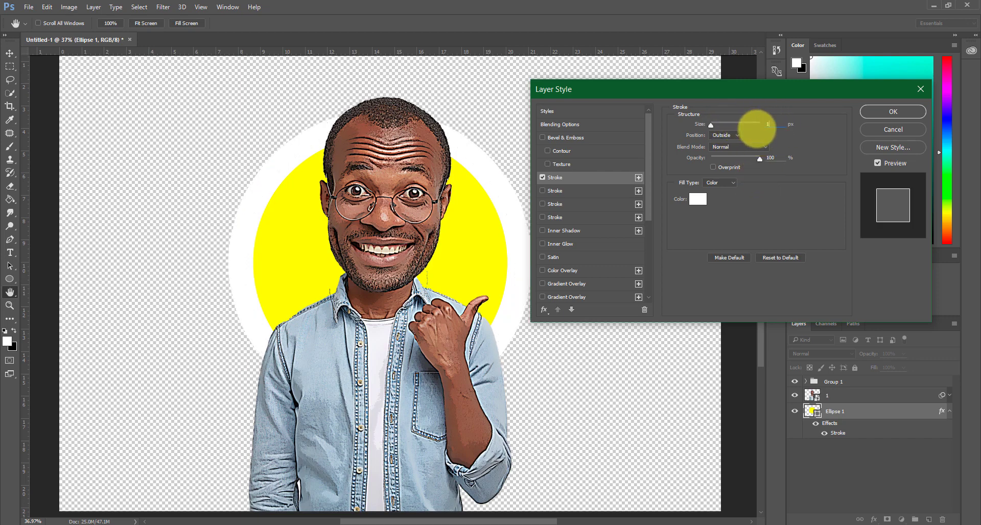
{"action": "type", "text": "00"}
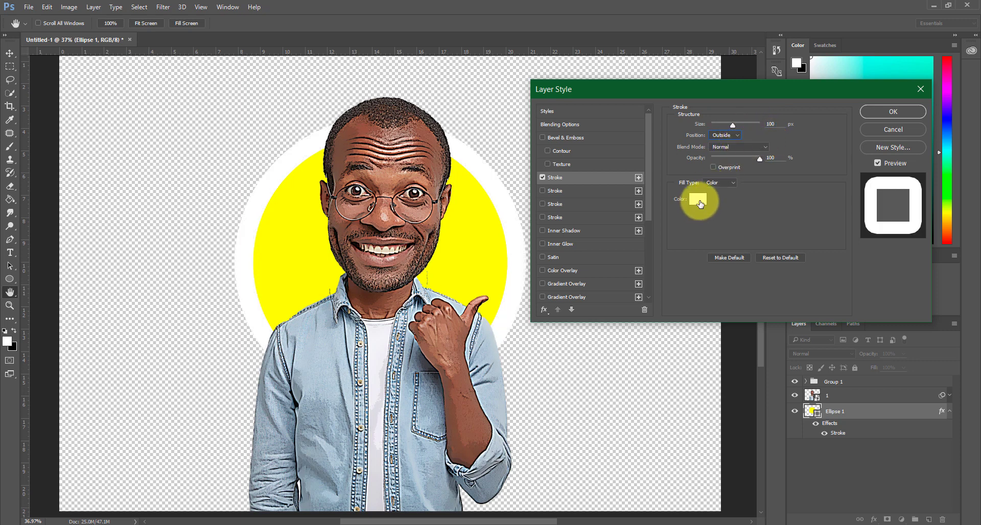
{"action": "left_click", "coordinate": [894, 116]}
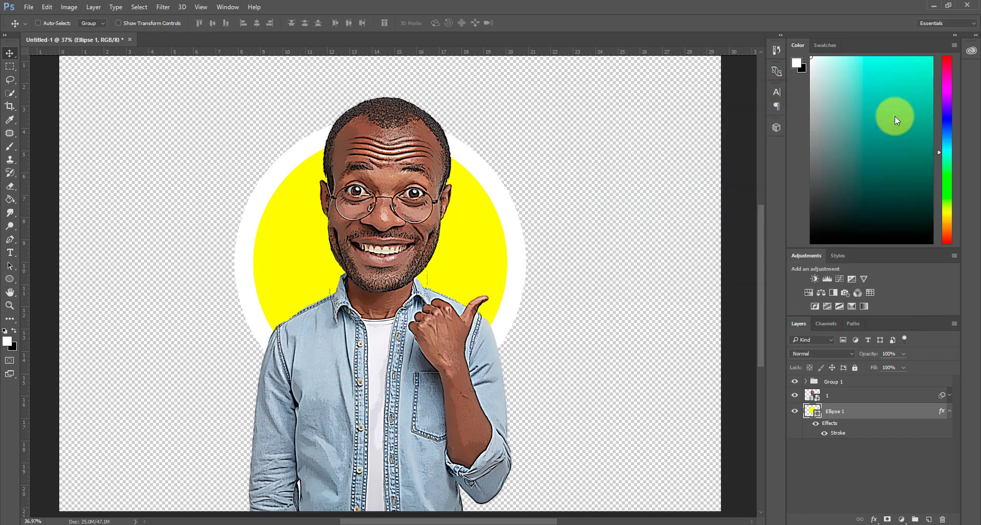
Group layer 1 and Group 1 together above the yellow circle
{"action": "left_click", "coordinate": [877, 392]}
{"action": "left_click", "coordinate": [879, 385], "text": "ctrl"}
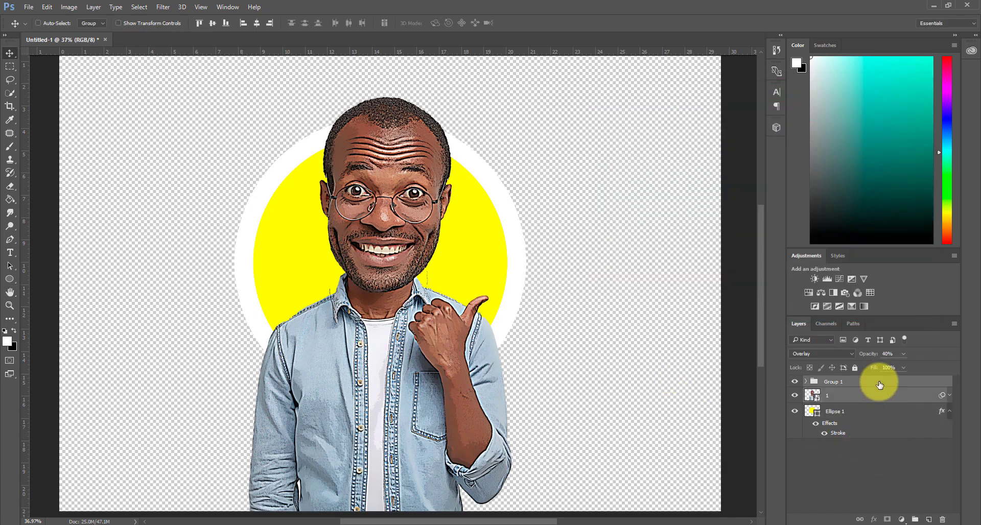
{"action": "right_click", "coordinate": [879, 385]}
{"action": "key", "text": "Escape"}
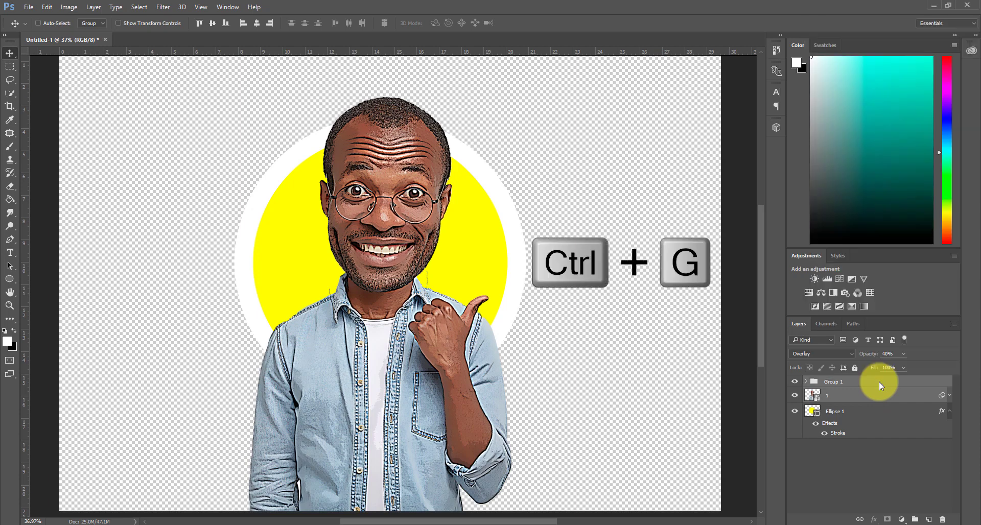
{"action": "key", "text": "ctrl+g"}
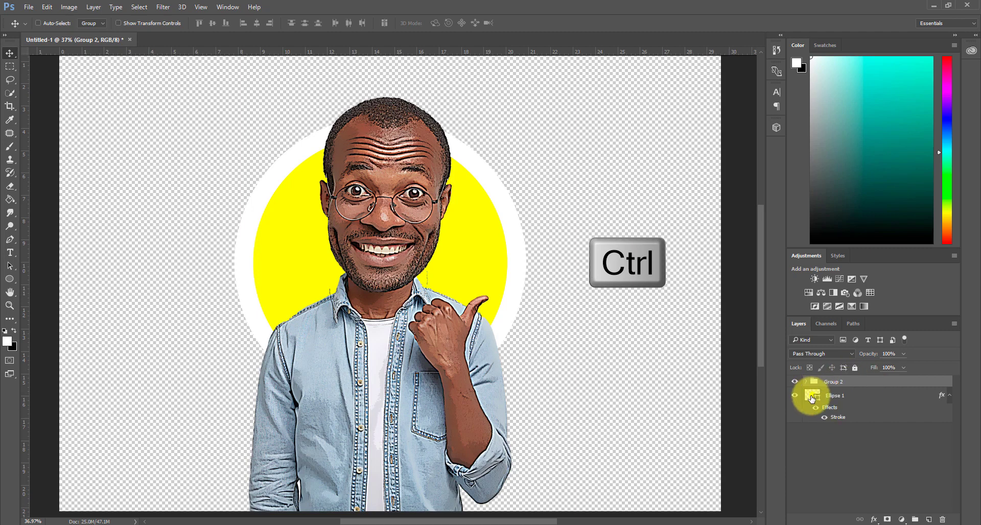
Load the yellow circle's outline as a selection and add it as a layer mask to Group 2
{"action": "left_click", "coordinate": [812, 398], "text": "ctrl"}
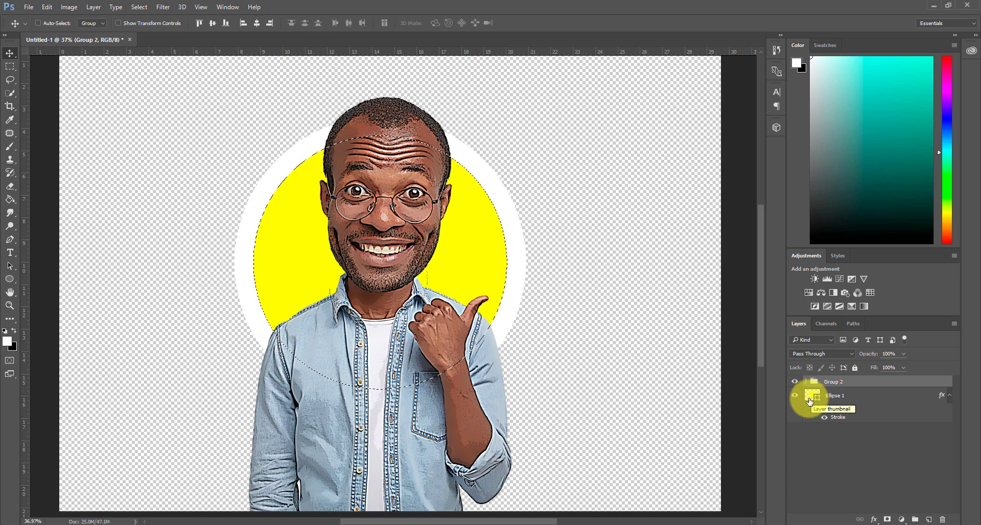
{"action": "left_click", "coordinate": [887, 520]}
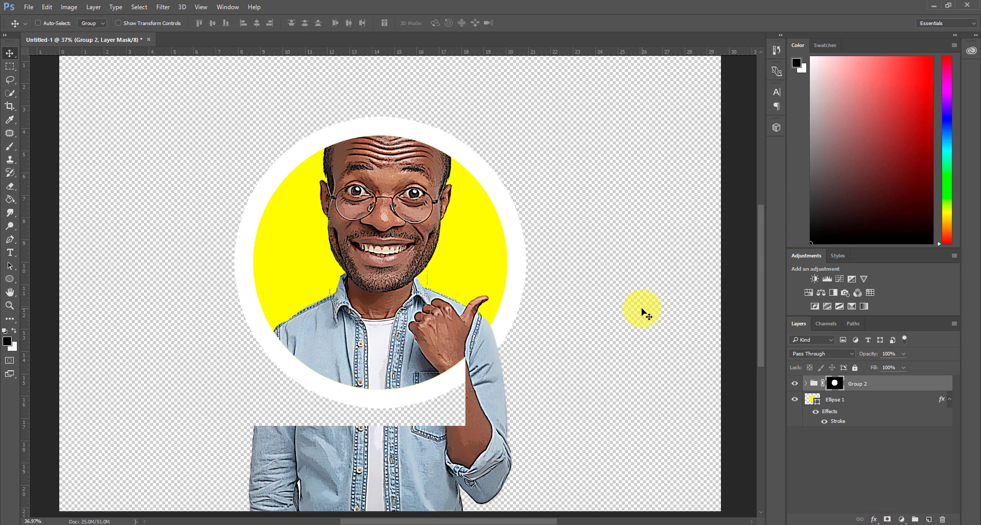
{"action": "mouse_move", "coordinate": [757, 301]}
{"action": "left_mouse_down"}
{"action": "mouse_move", "coordinate": [760, 324]}
{"action": "mouse_move", "coordinate": [760, 286]}
{"action": "left_mouse_up"}
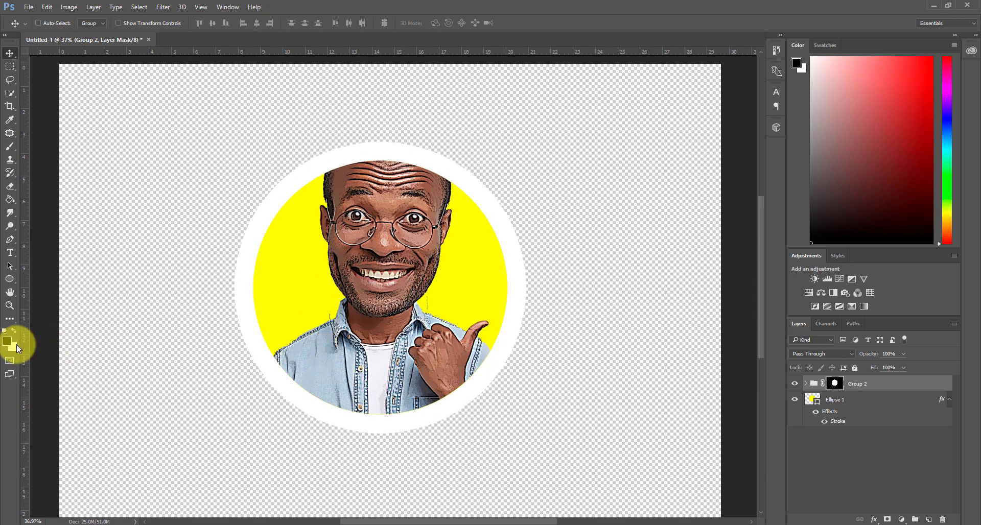
Paint white on Group 2's mask with a 199 px brush at 100% hardness to reveal the top of the man's head above the circle
{"action": "left_click", "coordinate": [14, 331]}
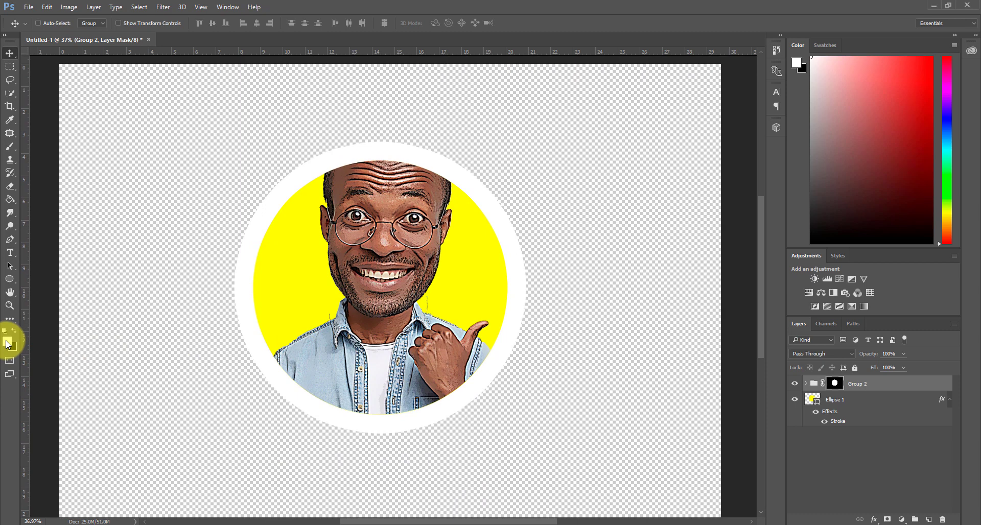
{"action": "left_click", "coordinate": [7, 343]}
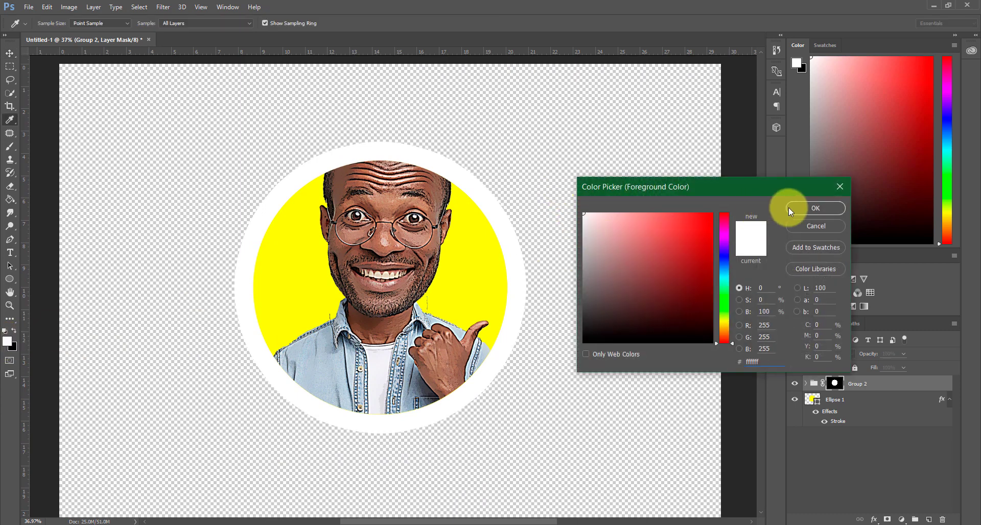
{"action": "left_click", "coordinate": [790, 209]}
{"action": "left_click", "coordinate": [10, 147]}
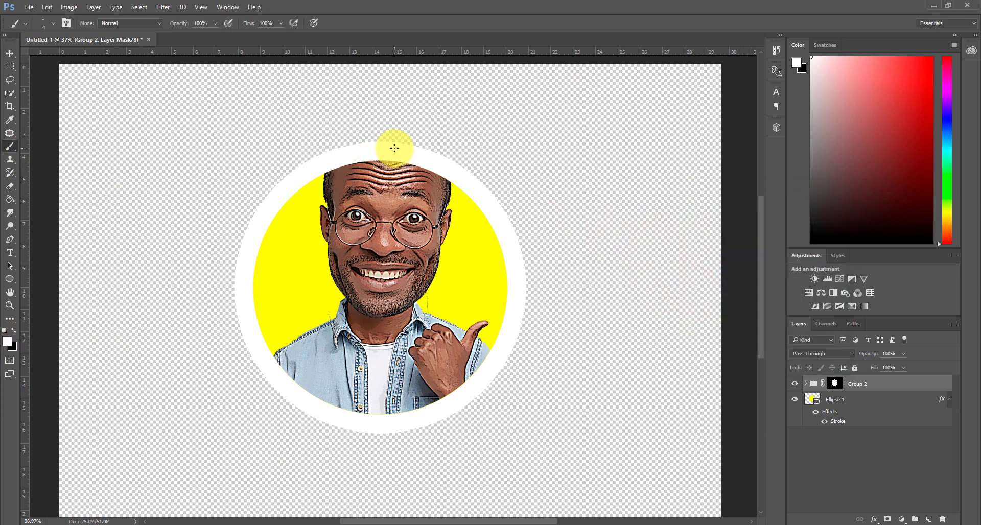
{"action": "left_click", "coordinate": [53, 23]}
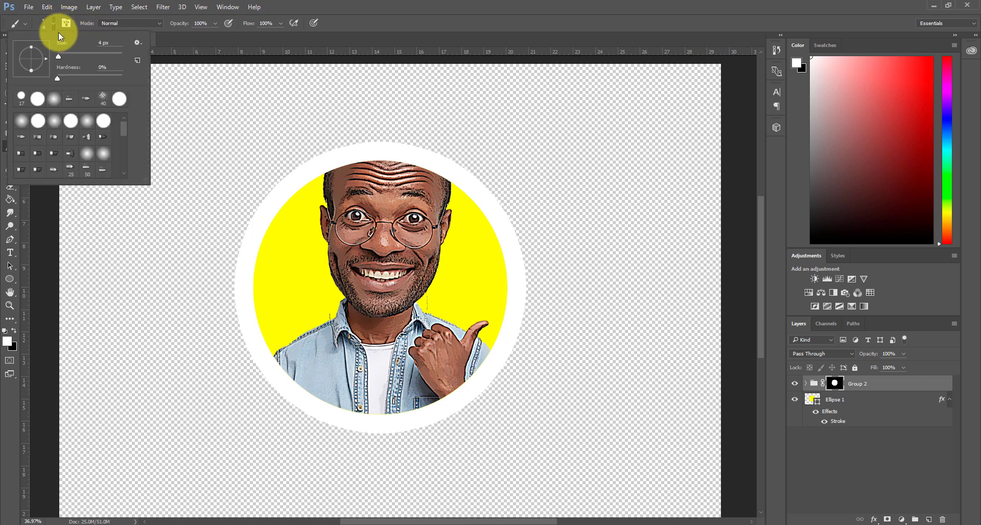
{"action": "left_click", "coordinate": [68, 57]}
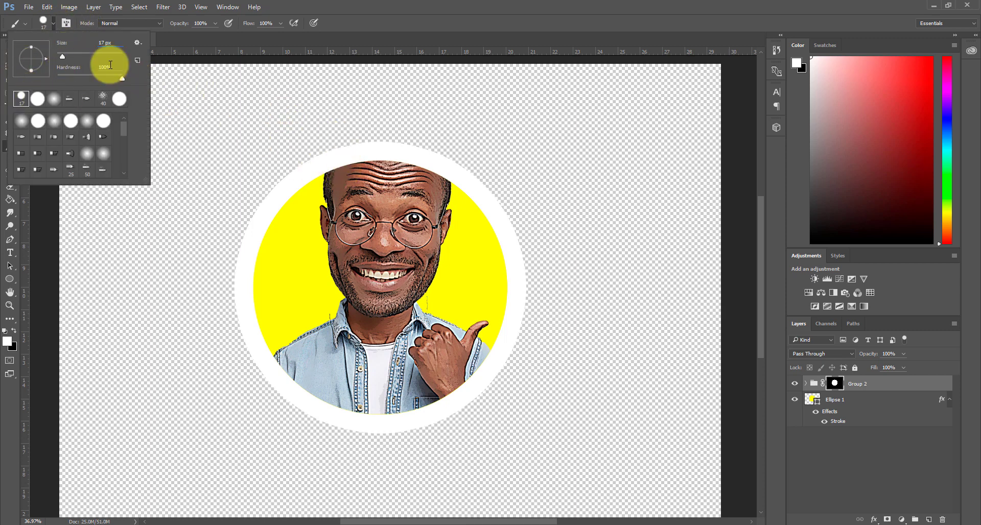
{"action": "left_click_drag", "start_coordinate": [63, 57], "coordinate": [106, 56]}
{"action": "mouse_move", "coordinate": [353, 138]}
{"action": "left_mouse_down"}
{"action": "mouse_move", "coordinate": [360, 161]}
{"action": "mouse_move", "coordinate": [339, 140]}
{"action": "mouse_move", "coordinate": [415, 147]}
{"action": "mouse_move", "coordinate": [379, 168]}
{"action": "mouse_move", "coordinate": [445, 174]}
{"action": "left_mouse_up"}
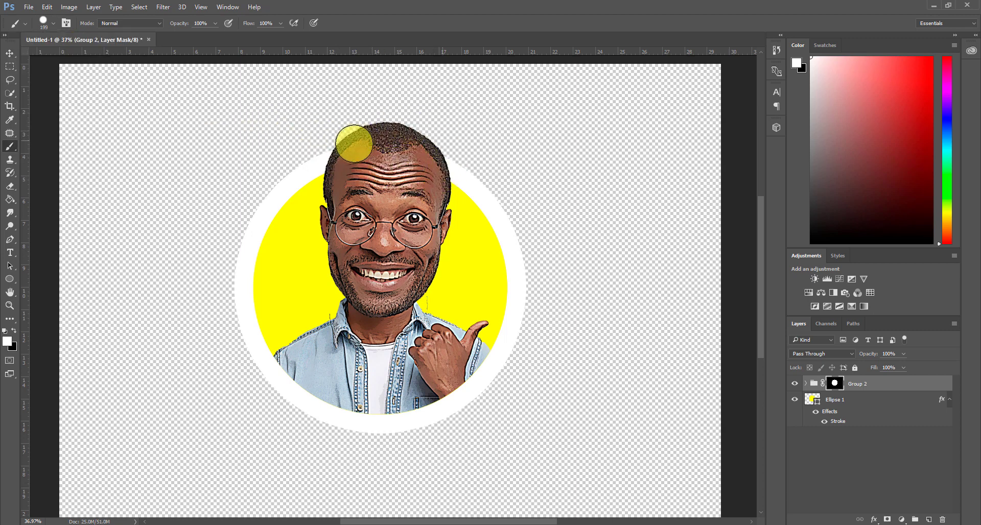
{"action": "mouse_move", "coordinate": [365, 123]}
{"action": "left_mouse_down"}
{"action": "mouse_move", "coordinate": [421, 126]}
{"action": "mouse_move", "coordinate": [388, 139]}
{"action": "mouse_move", "coordinate": [399, 177]}
{"action": "left_mouse_up"}
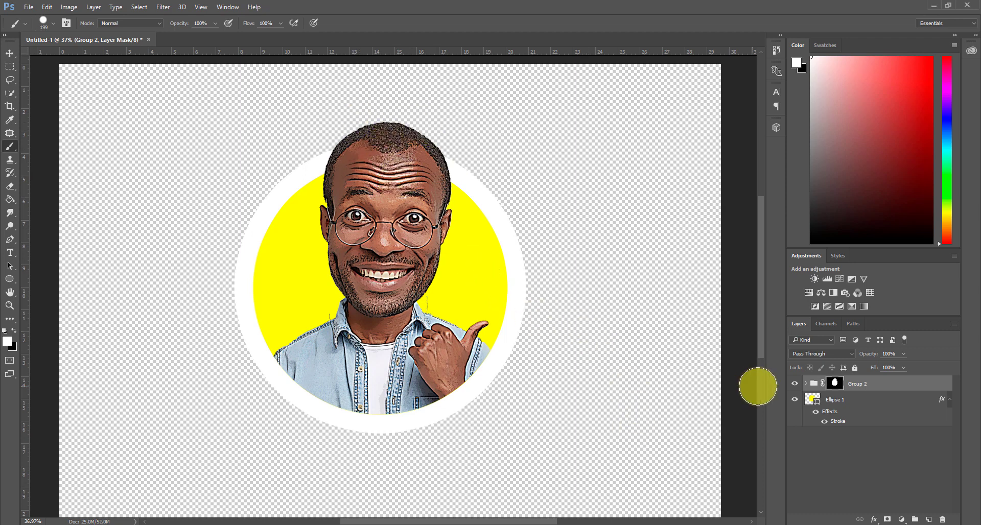